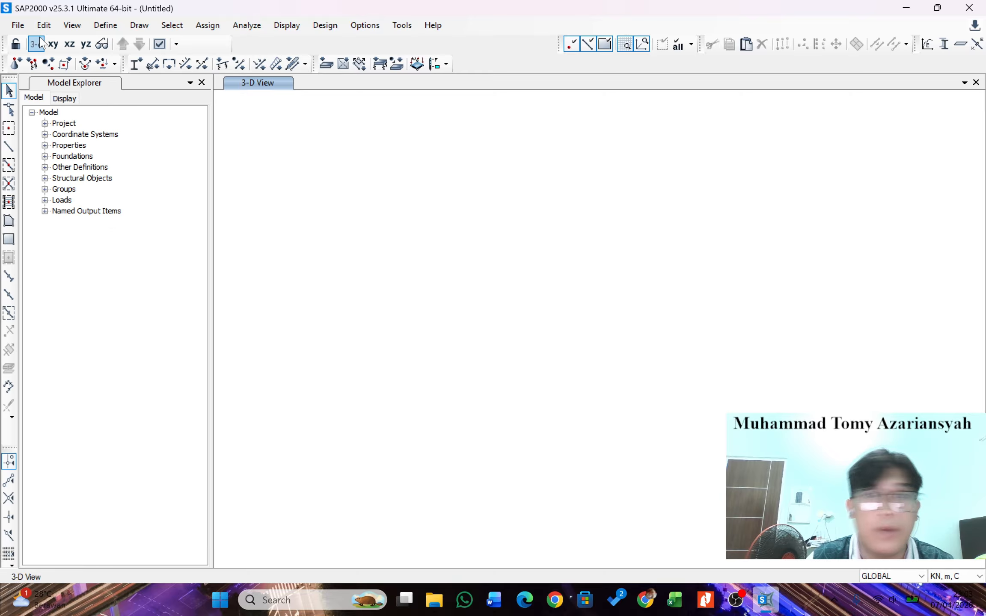
Start a new model with default settings in KN, m, C units, using the 2D Trusses template.
click(21, 27)
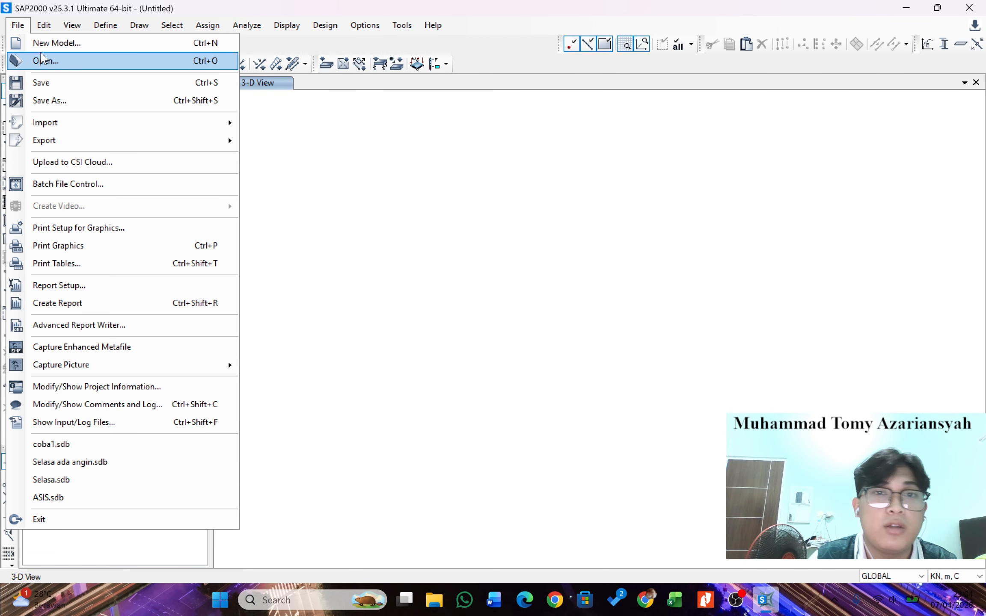
click(44, 45)
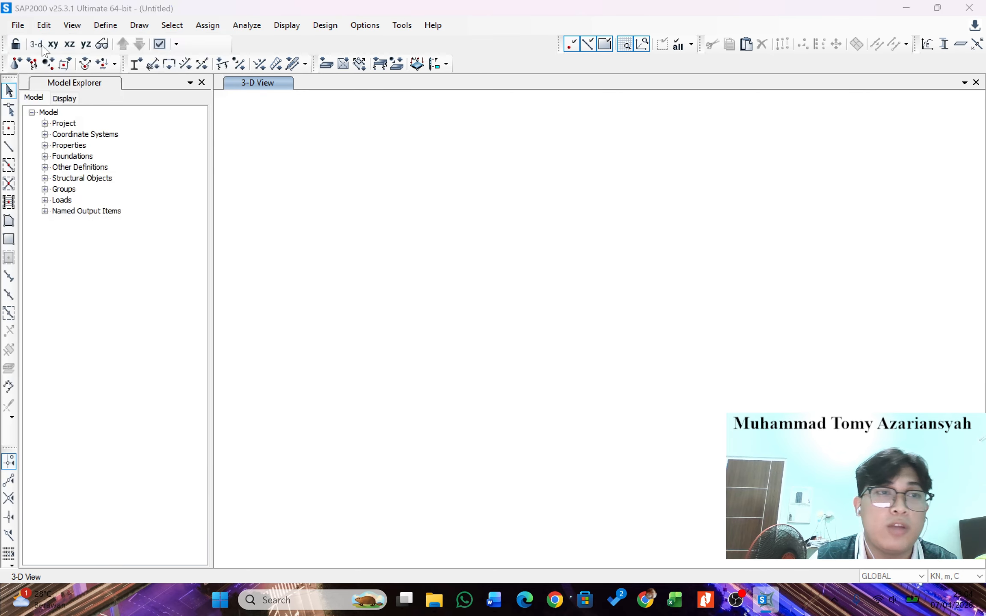
click(505, 348)
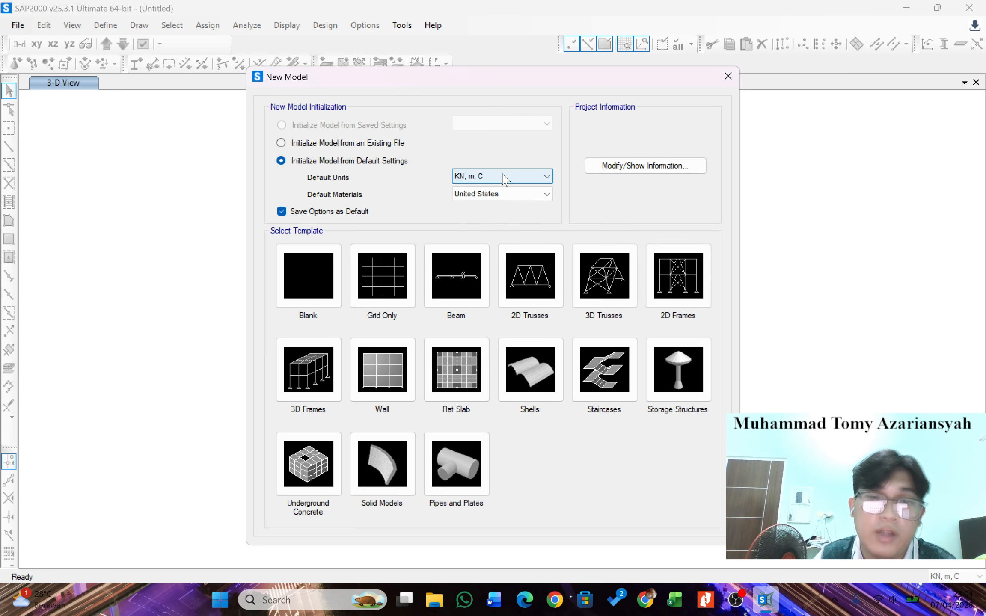
click(524, 178)
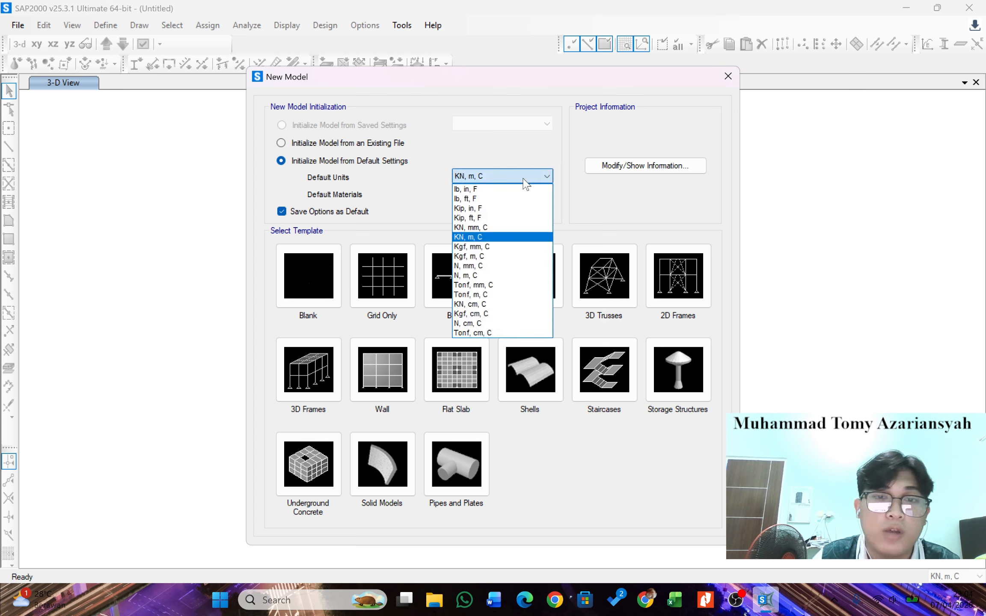
click(490, 242)
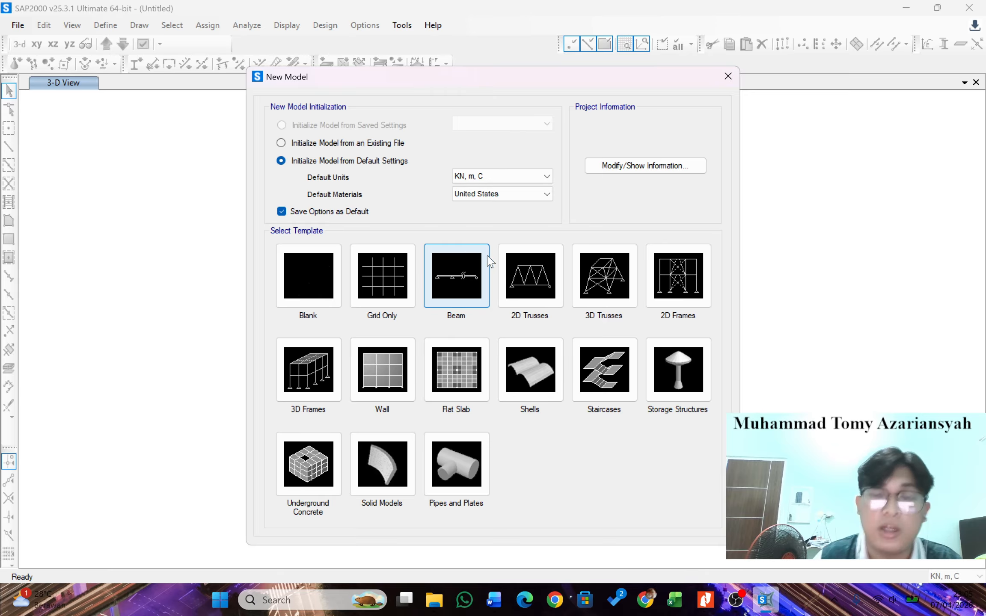
click(533, 271)
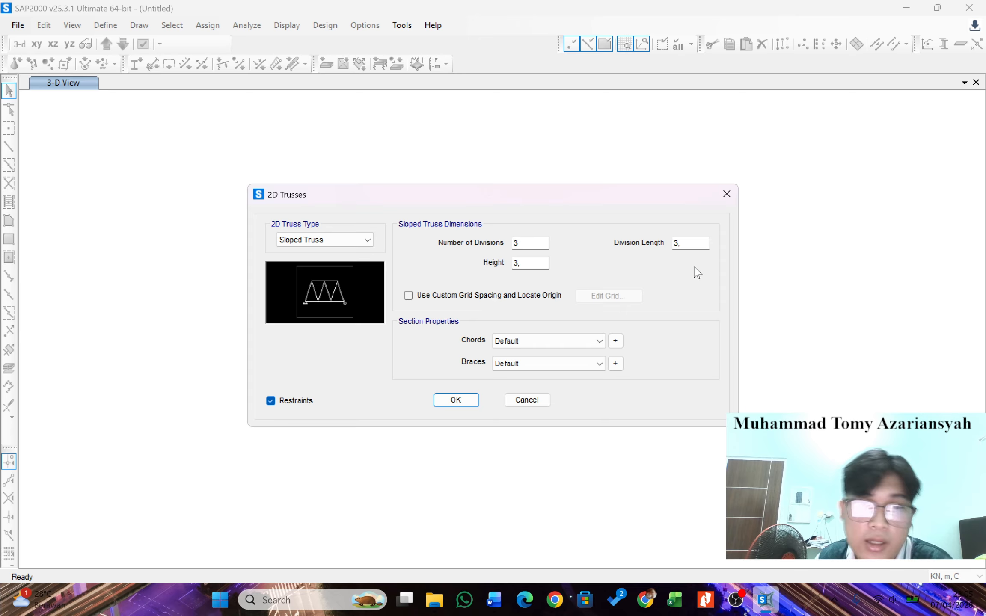
Preview the Vertical, Pratt and Sloped truss types and return the selection to Sloped Truss.
click(368, 240)
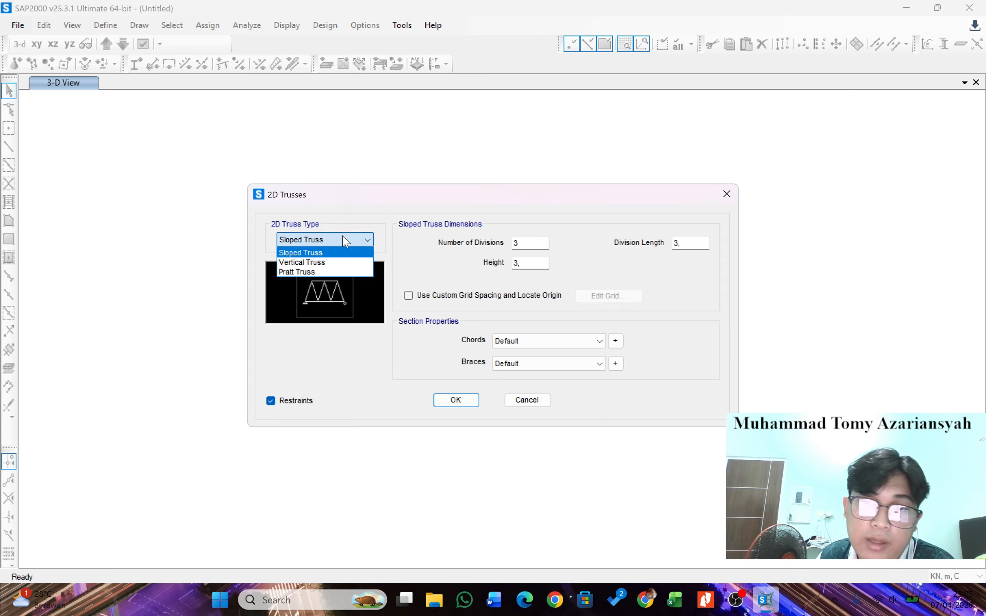
click(336, 262)
click(337, 240)
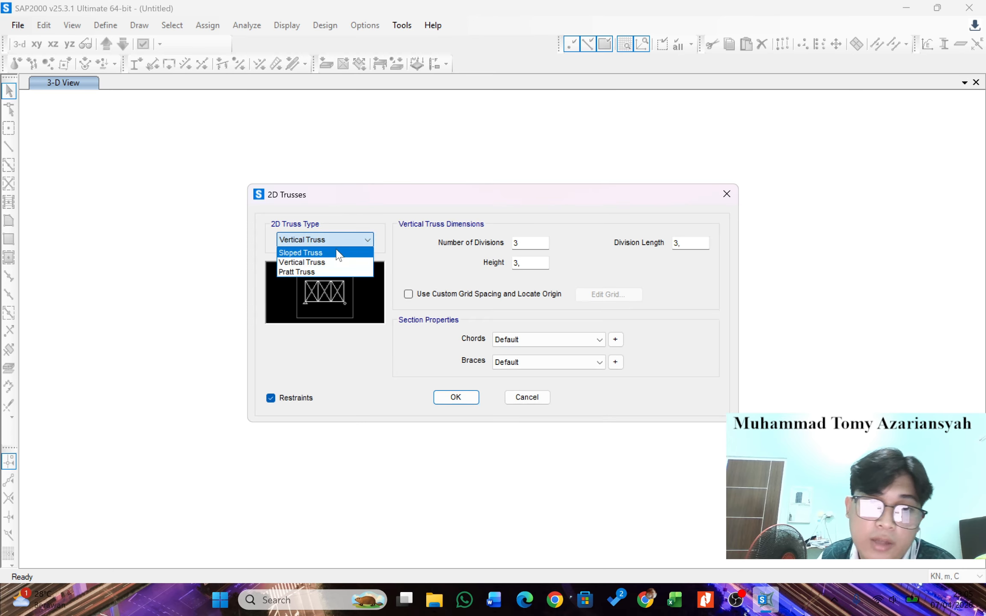
click(334, 272)
click(335, 242)
click(334, 252)
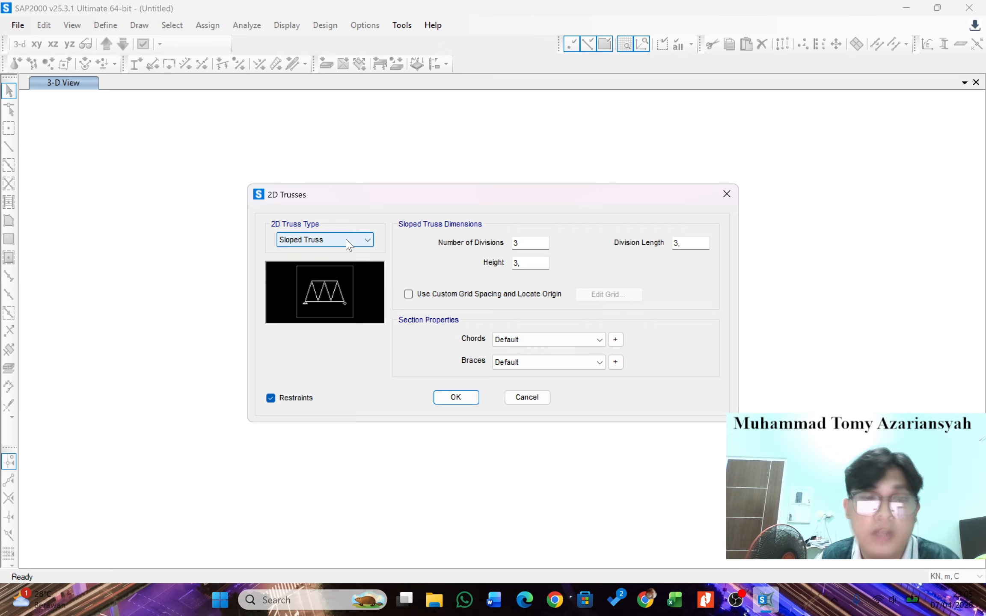
click(352, 240)
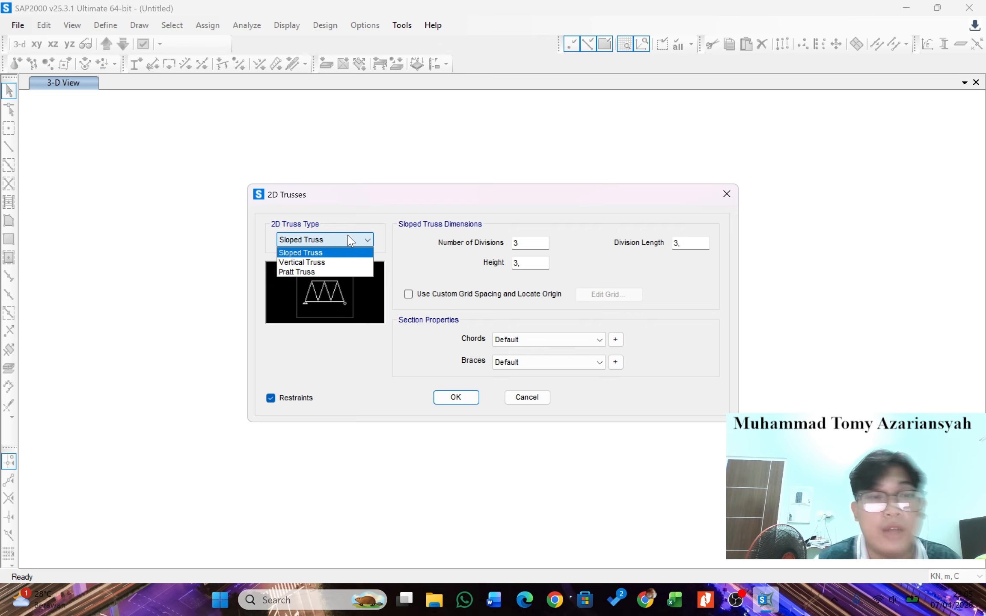
click(326, 262)
click(347, 240)
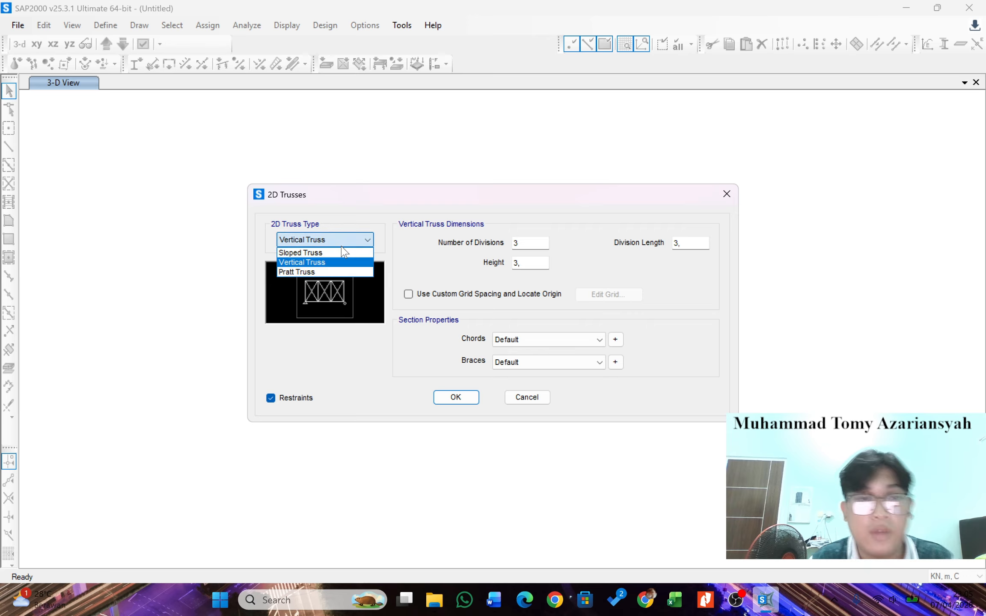
click(325, 272)
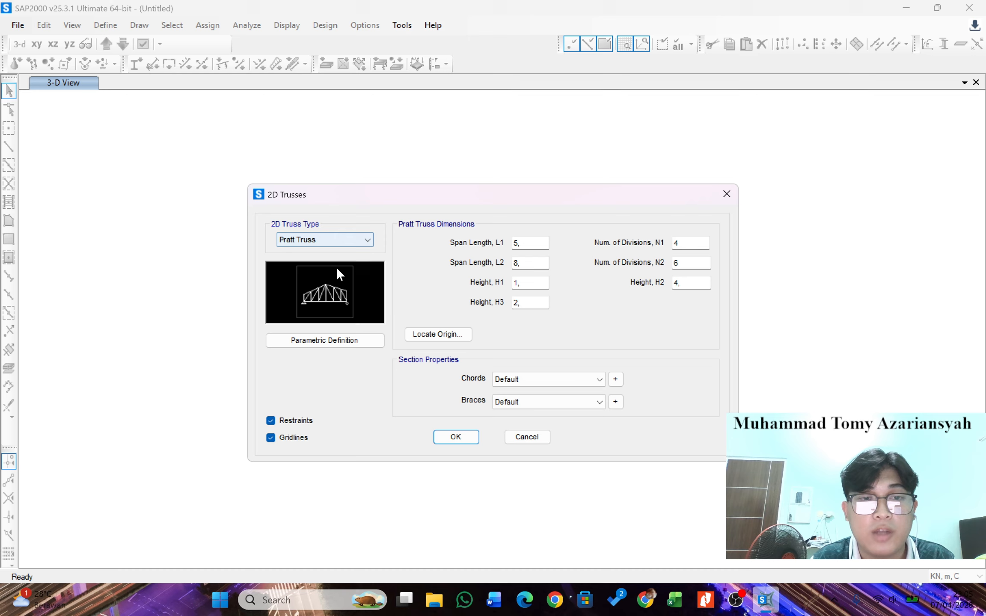
click(358, 243)
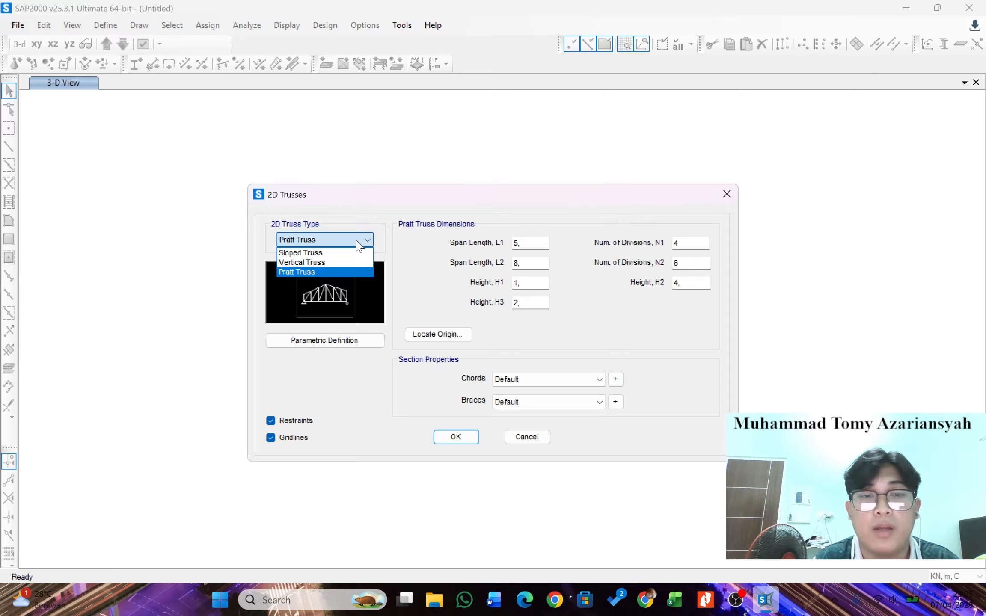
click(355, 253)
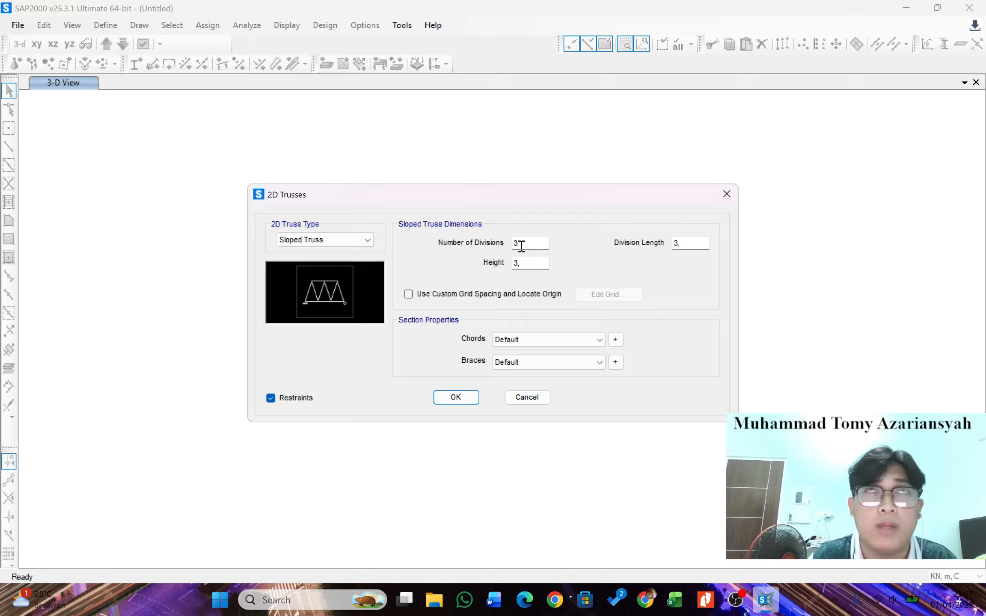
Create the sloped truss with 5 divisions, a division length of 4 m and a height of 6 m.
double_click(537, 244)
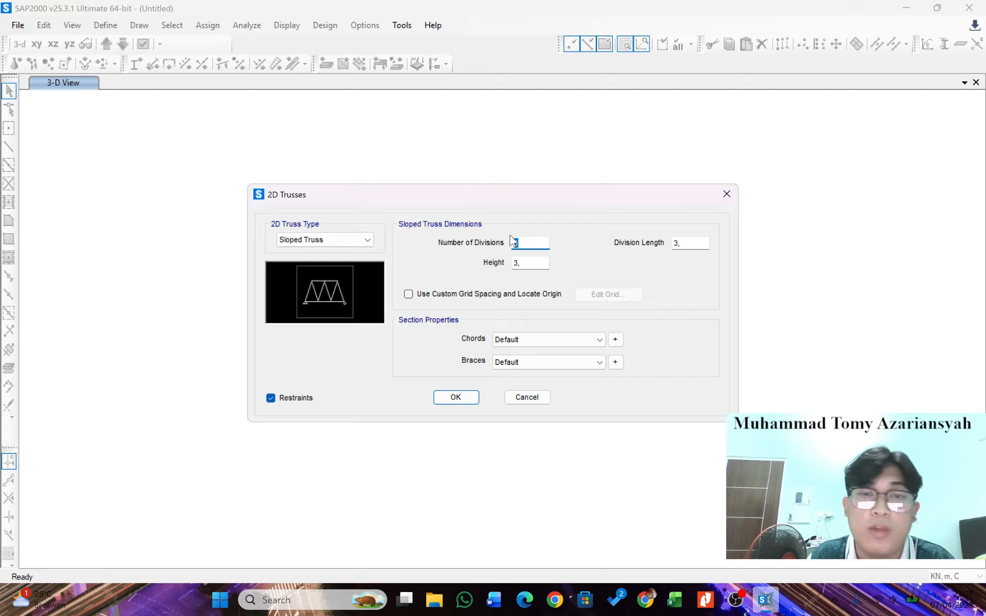
text(5)
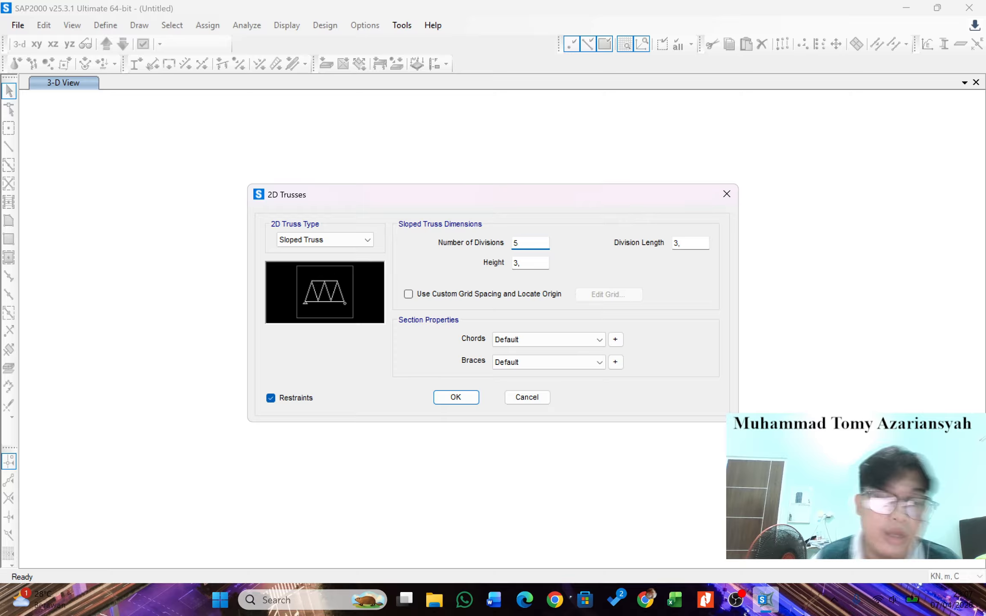
double_click(702, 244)
text(4)
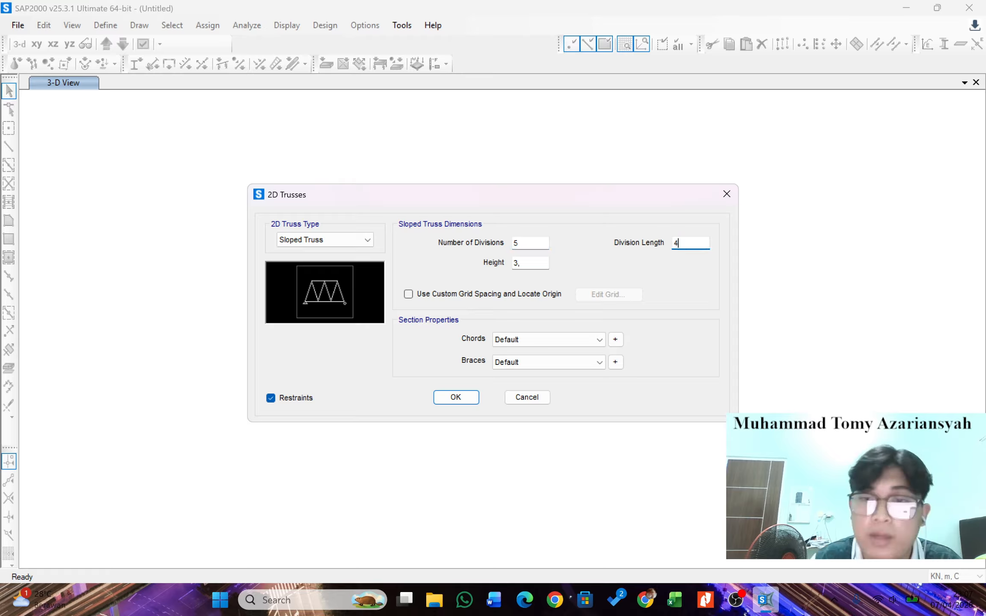
double_click(543, 263)
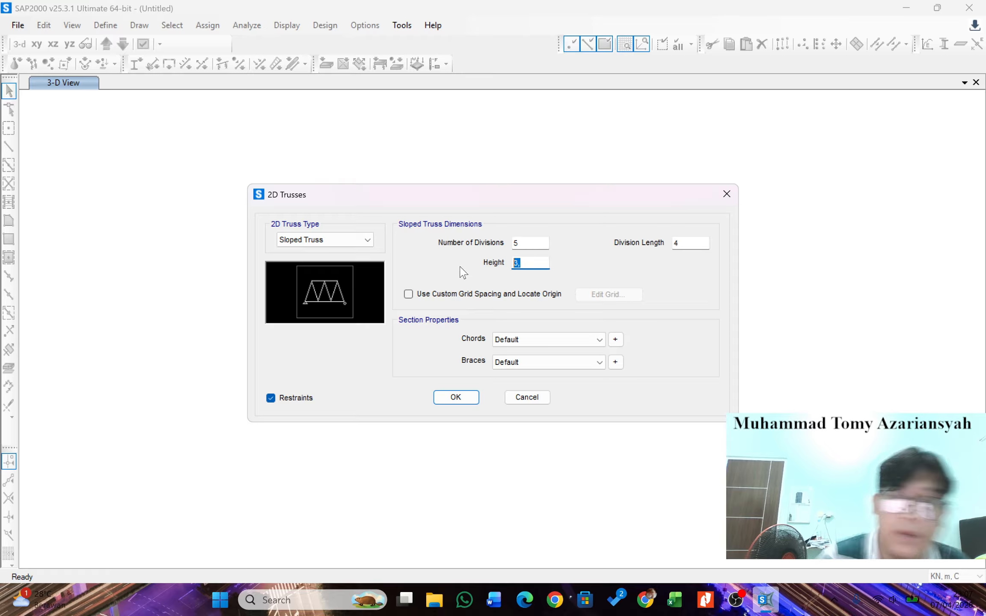
text(6)
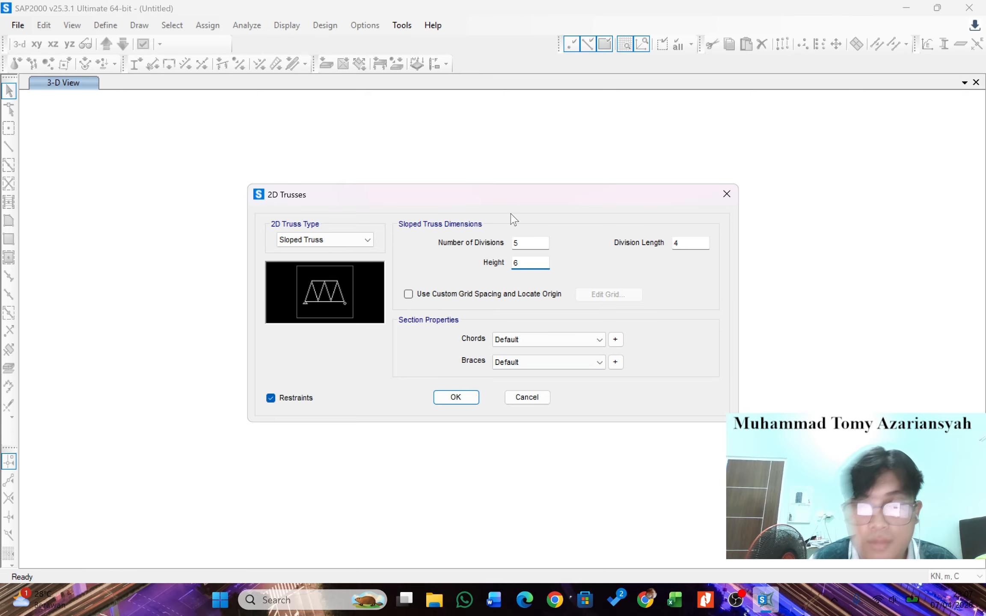
click(465, 402)
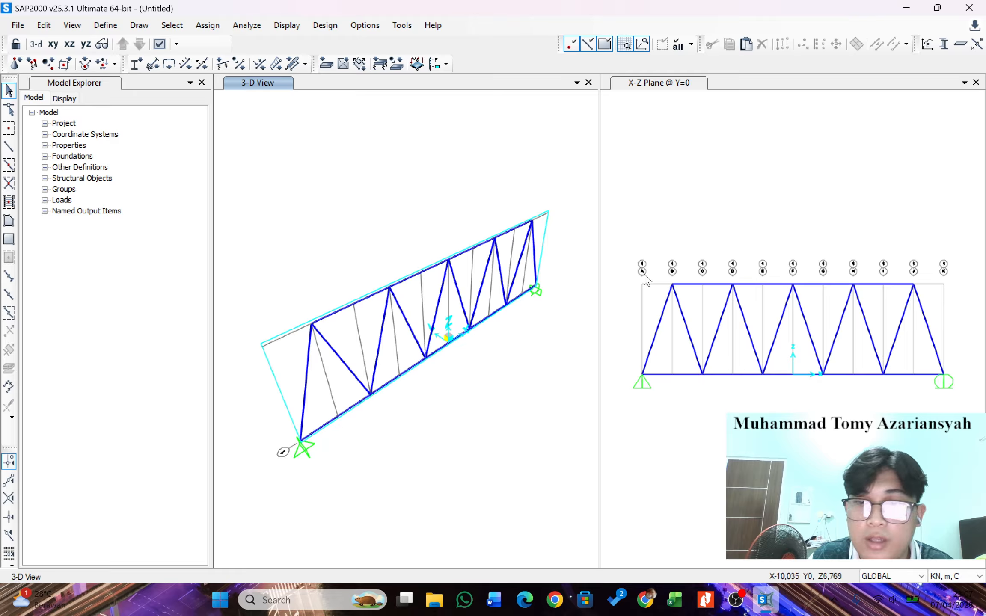
Add a second Y grid line at ordinate 5 m to the GLOBAL grid system.
click(105, 25)
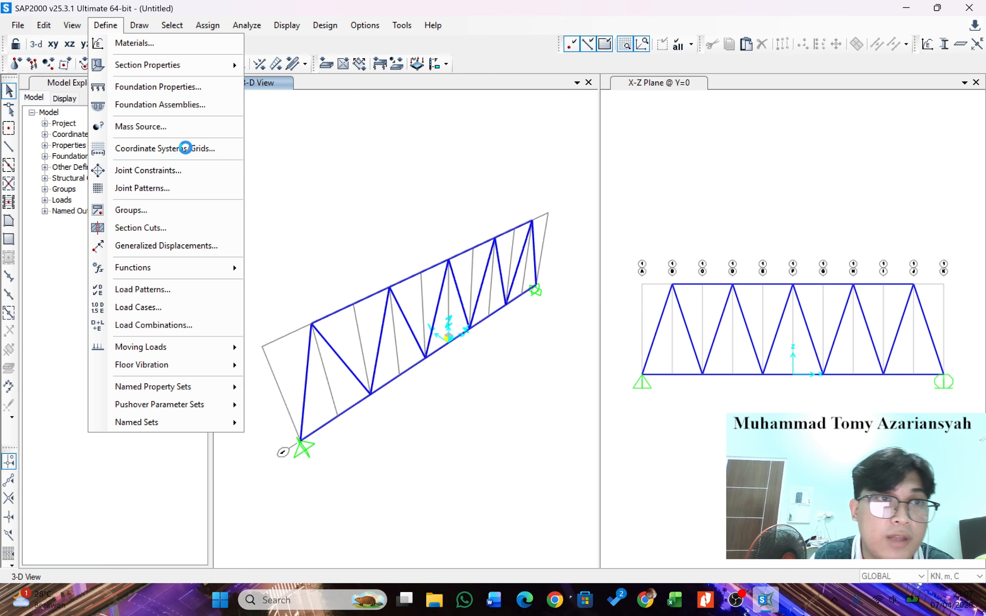
click(188, 149)
click(536, 305)
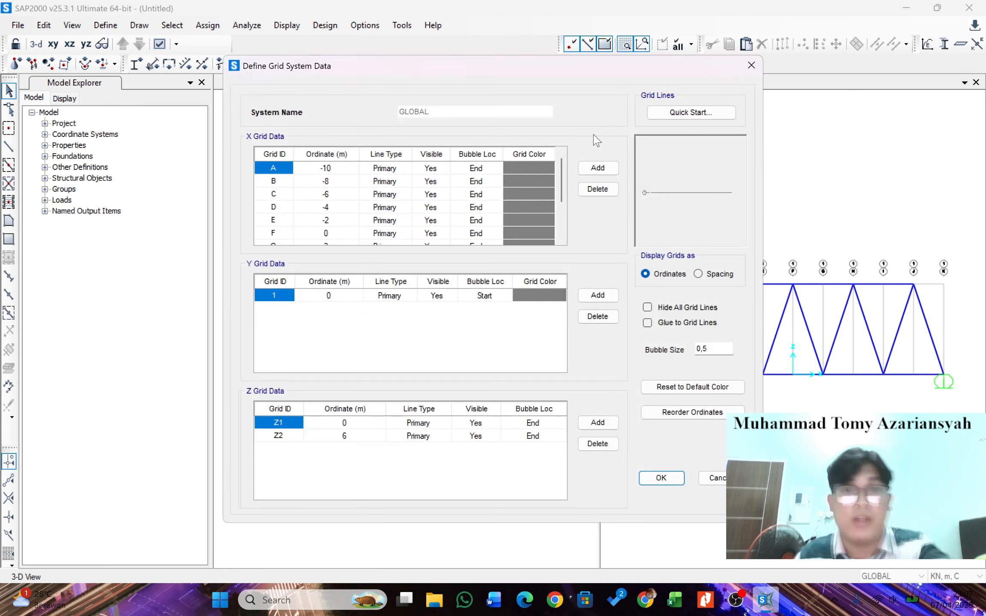
drag(597, 65, 400, 44)
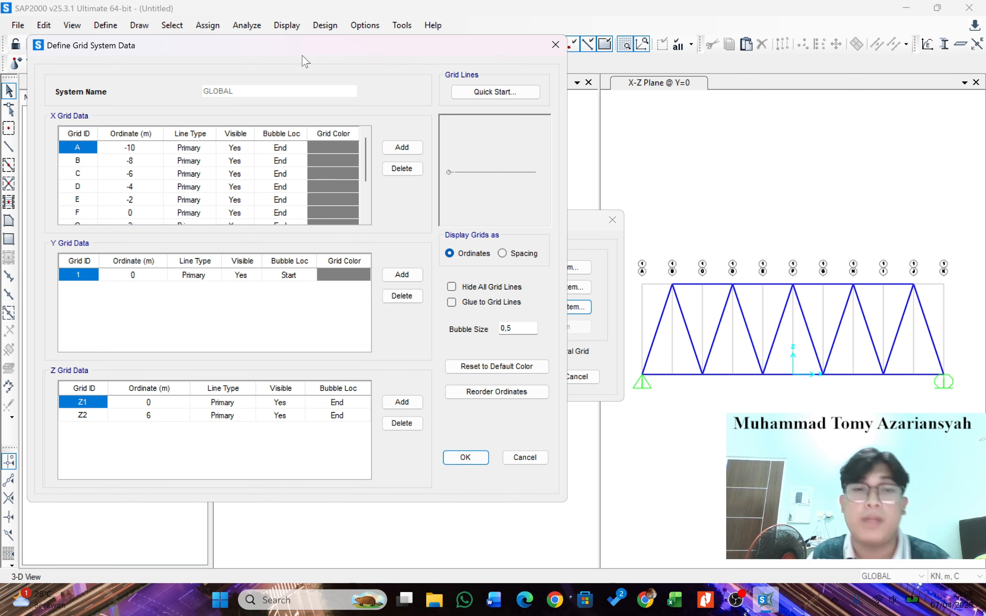
drag(280, 51, 375, 77)
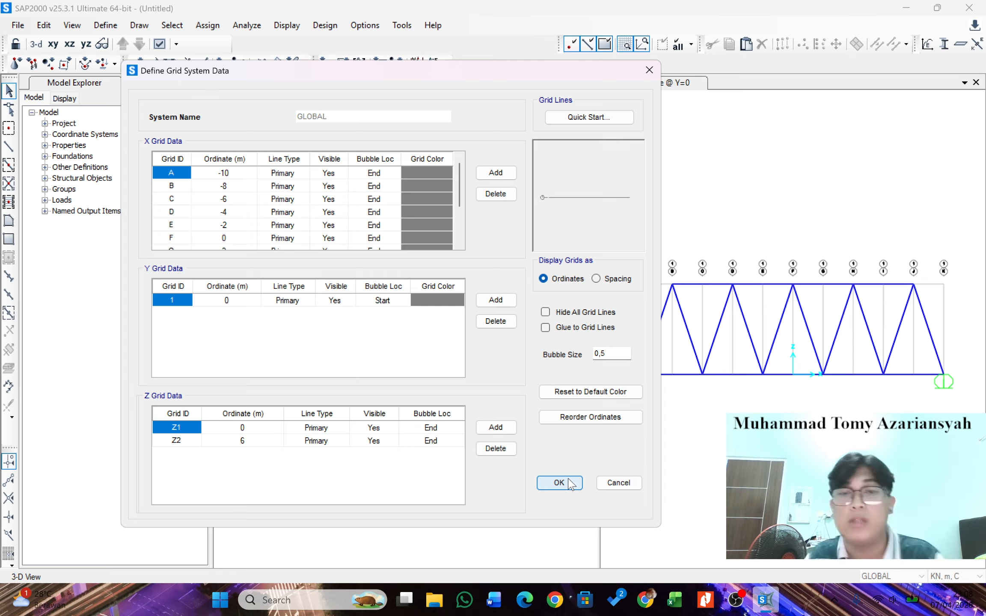
scroll(280, 214, down, 2)
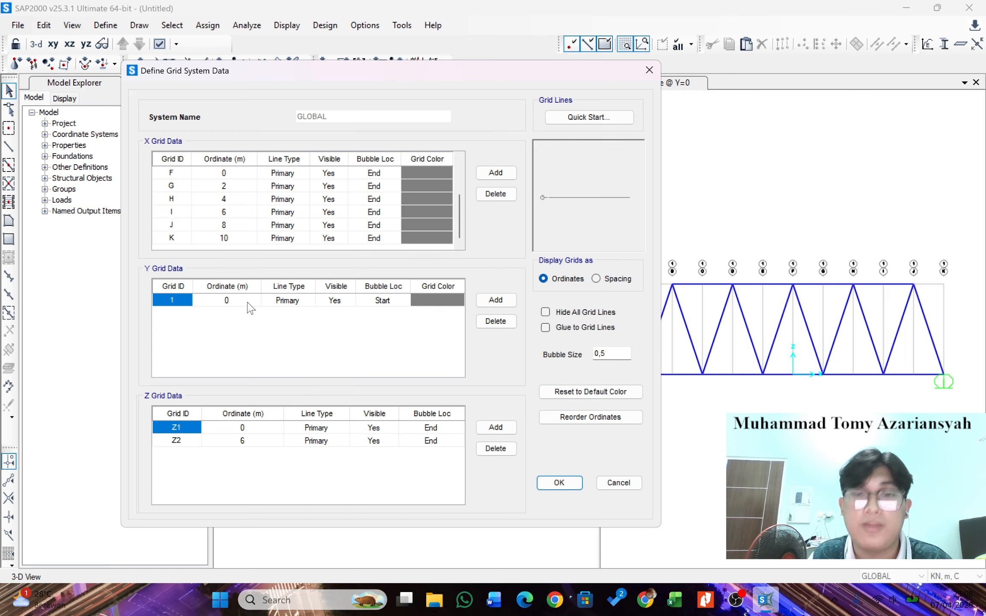
click(495, 303)
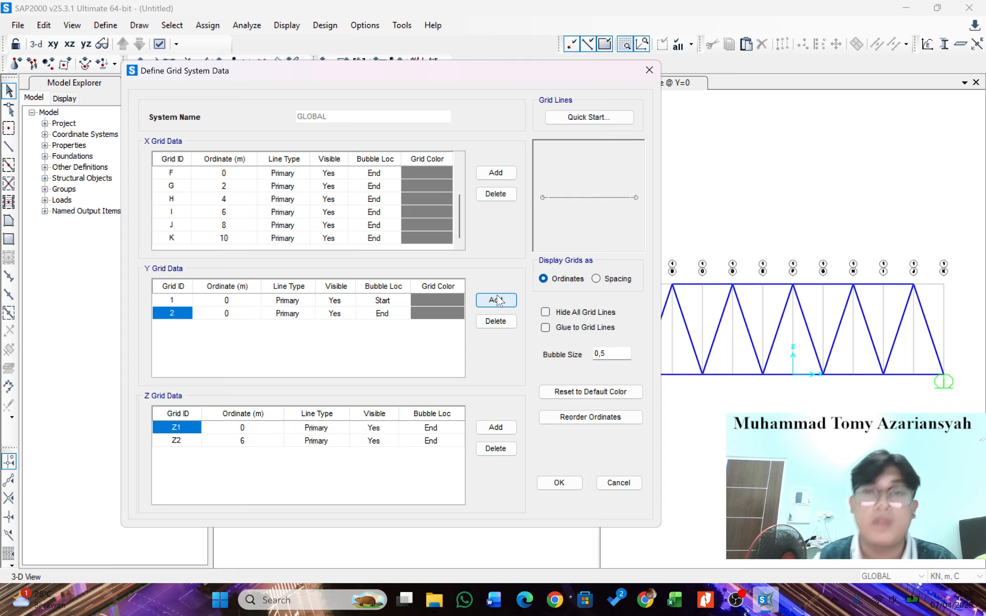
click(242, 316)
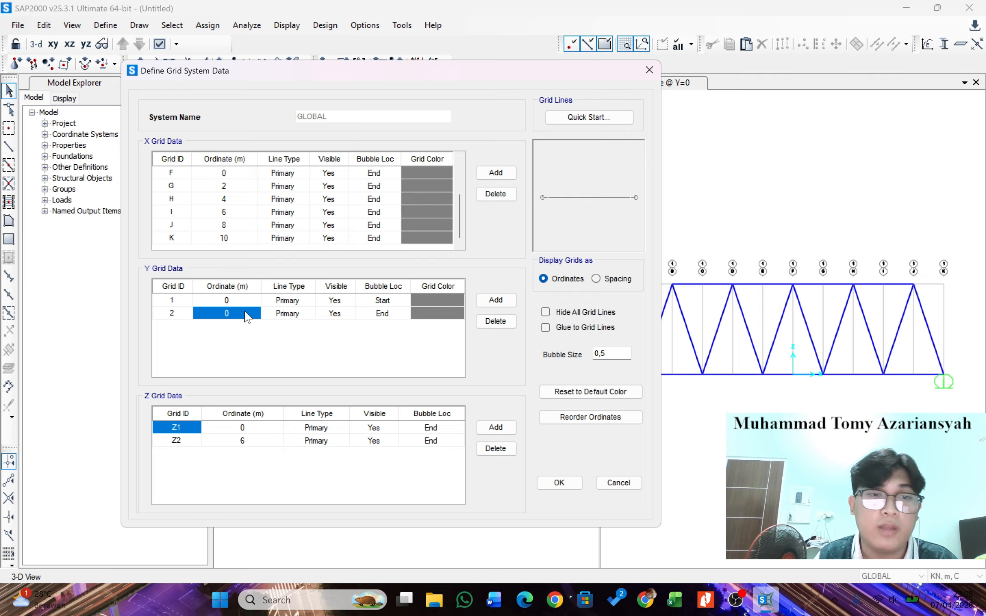
text(5)
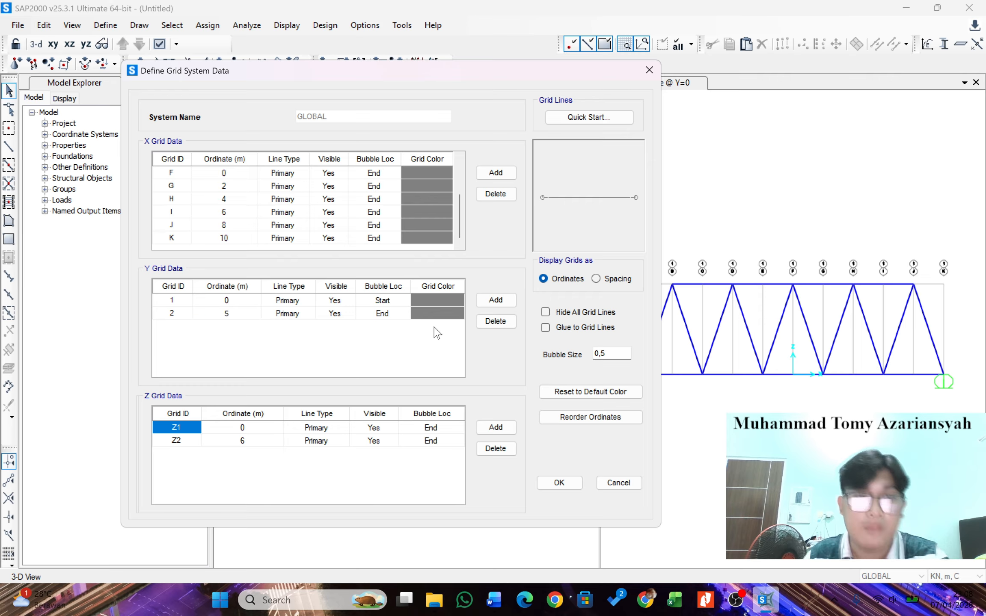
click(564, 481)
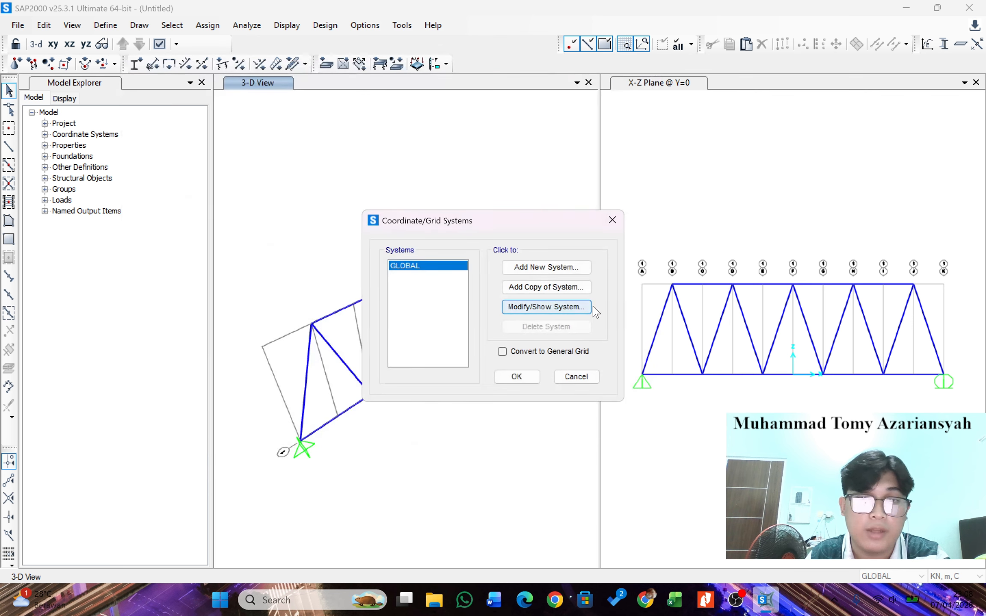
click(516, 377)
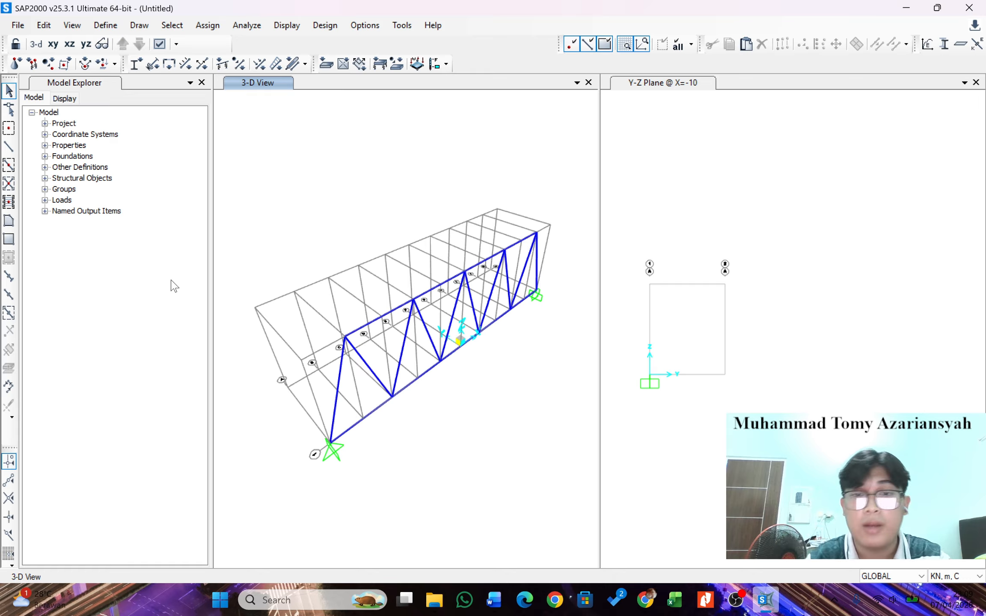
Try to draw a straight frame member from the truss's top joint at X=-8 across to the second Y grid line.
click(8, 146)
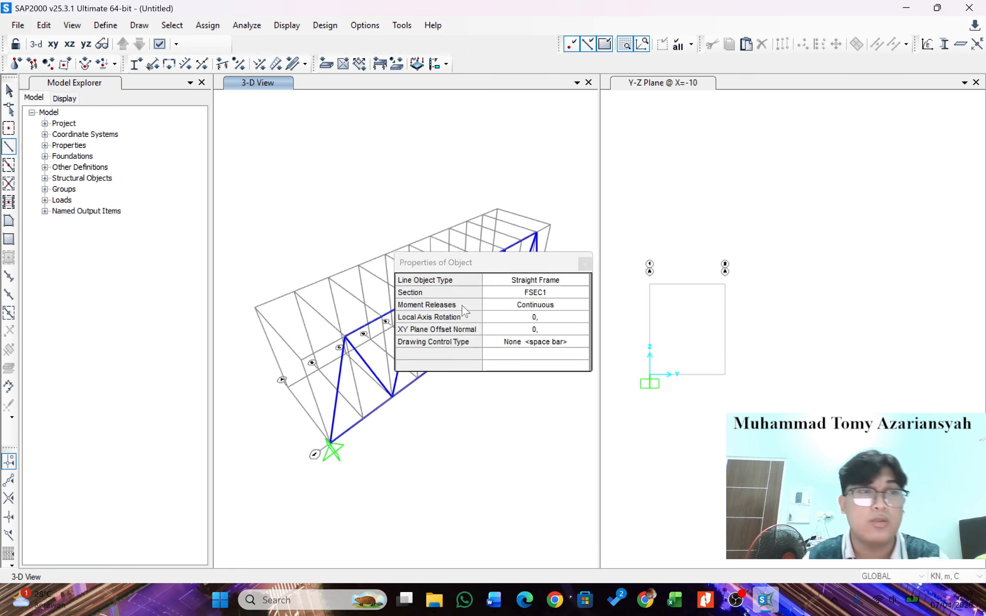
drag(487, 262, 637, 264)
click(345, 338)
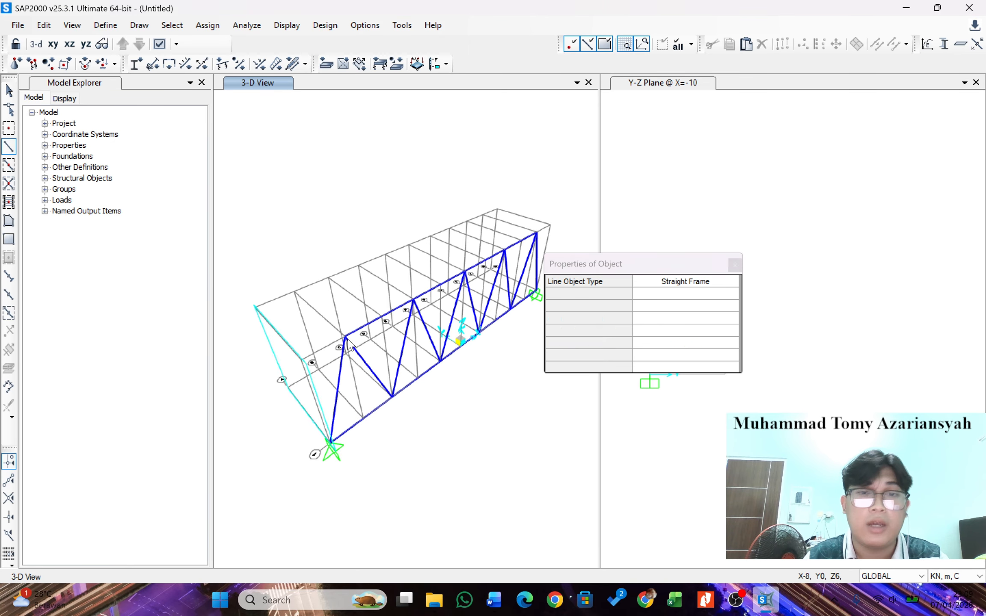
click(294, 293)
key(Escape)
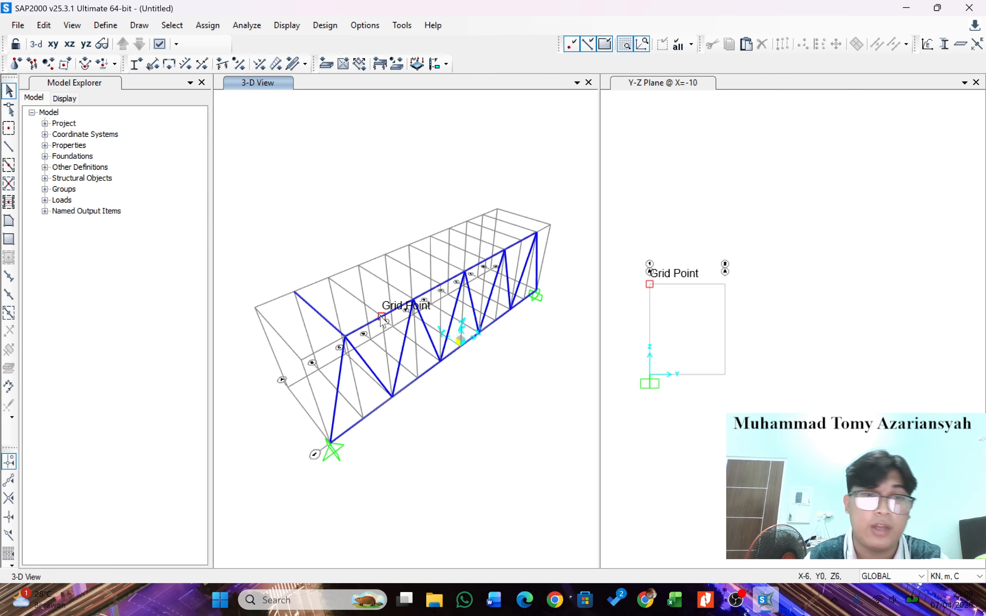
click(8, 147)
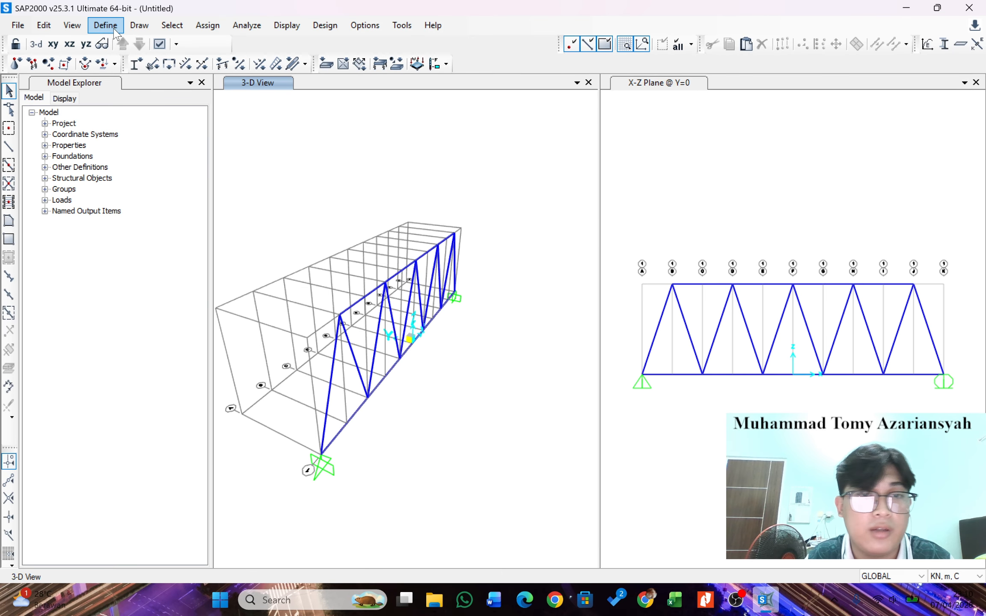
Delete the Y grid line at ordinate 5 m from the GLOBAL grid system.
click(105, 26)
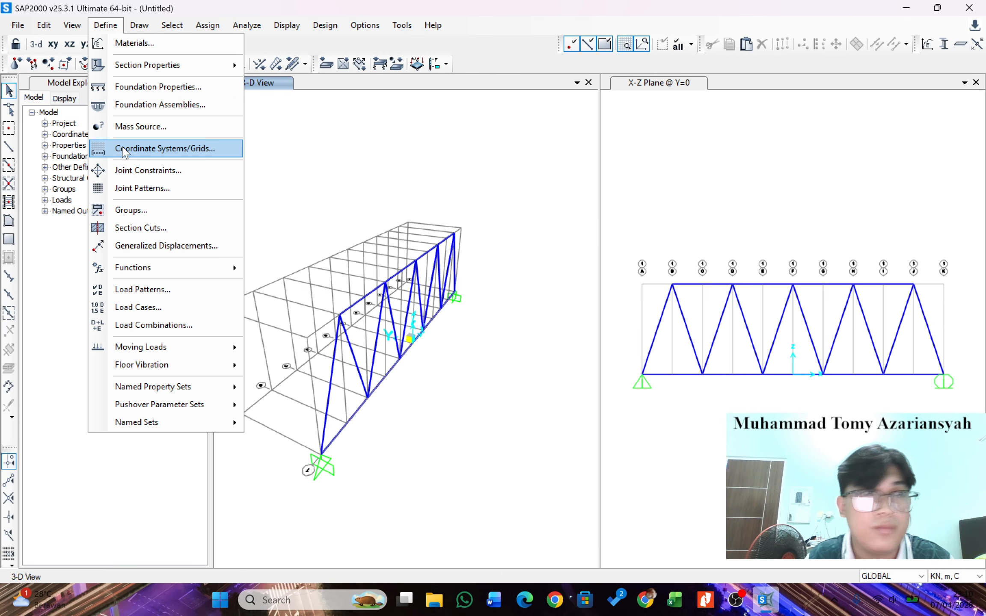
click(125, 149)
click(531, 305)
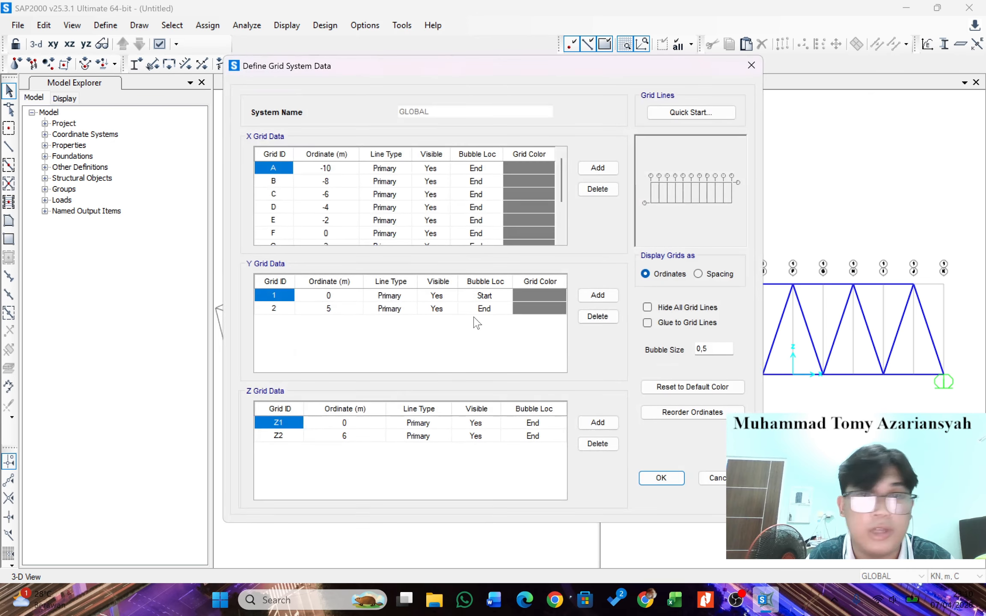
click(280, 310)
click(614, 319)
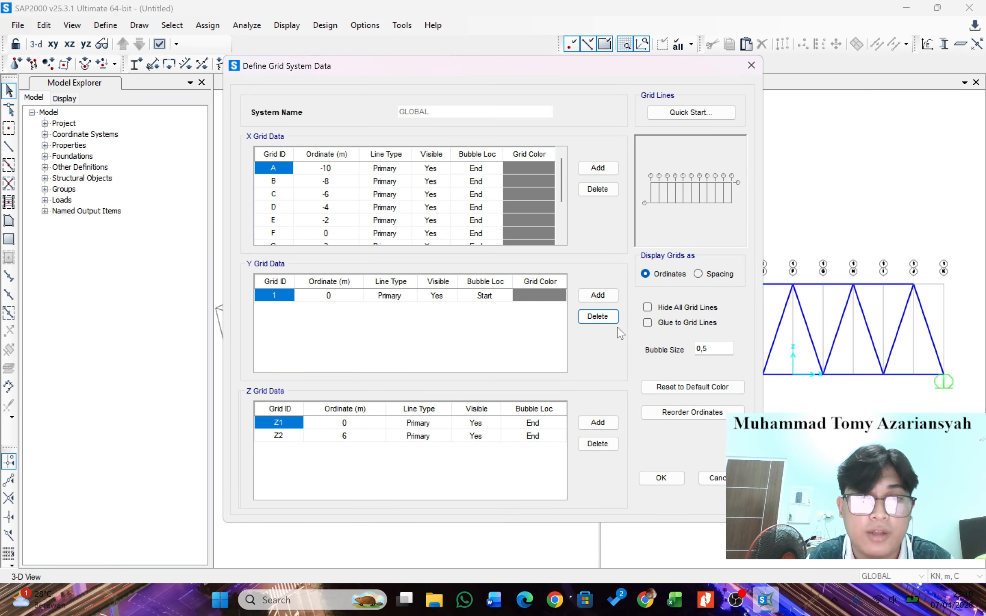
click(661, 478)
click(511, 376)
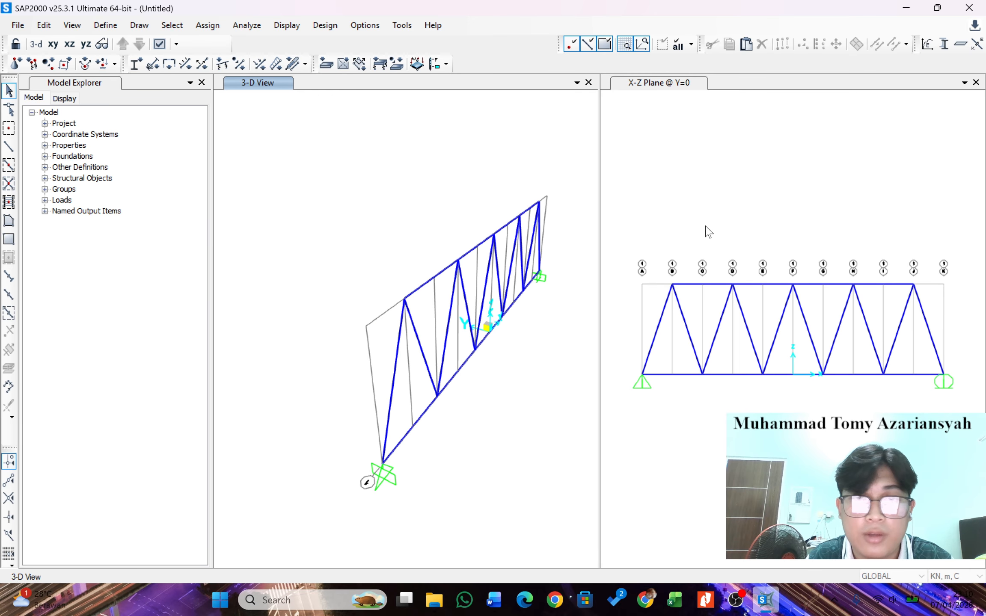
Keep only one model view of the truss in elevation and turn on its frame labels.
click(589, 82)
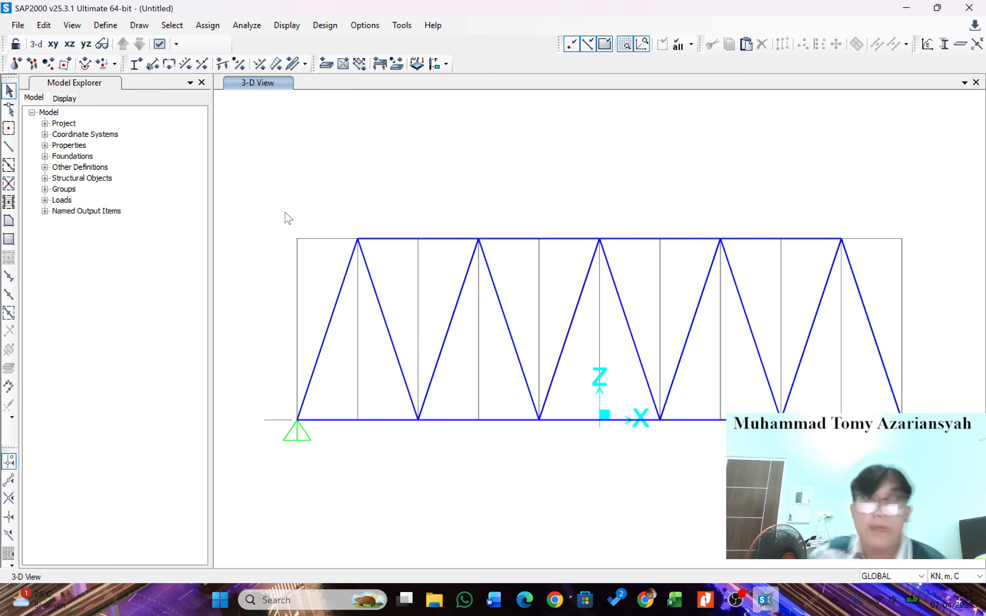
drag(261, 204, 920, 475)
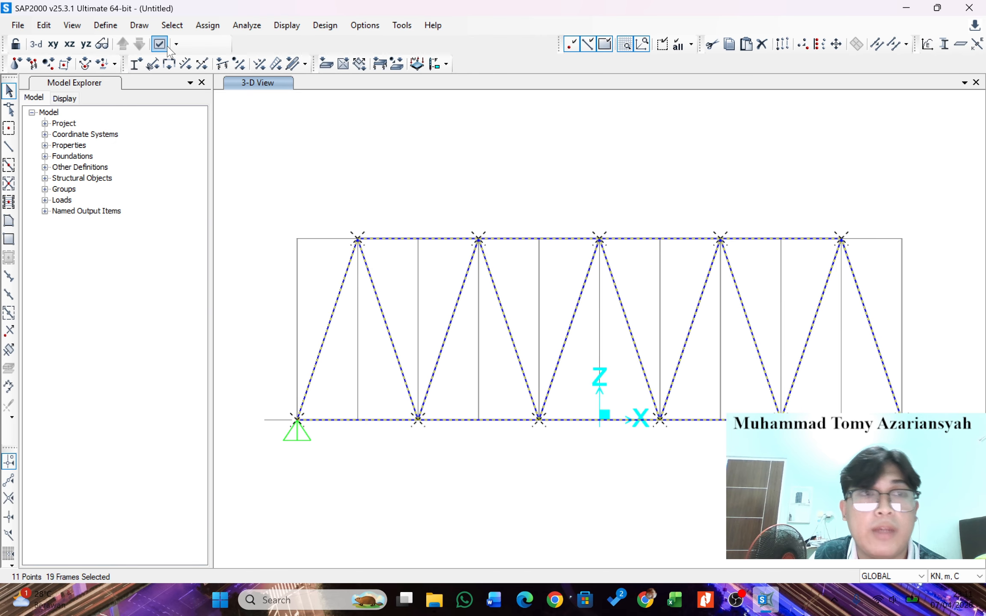
click(85, 29)
click(126, 100)
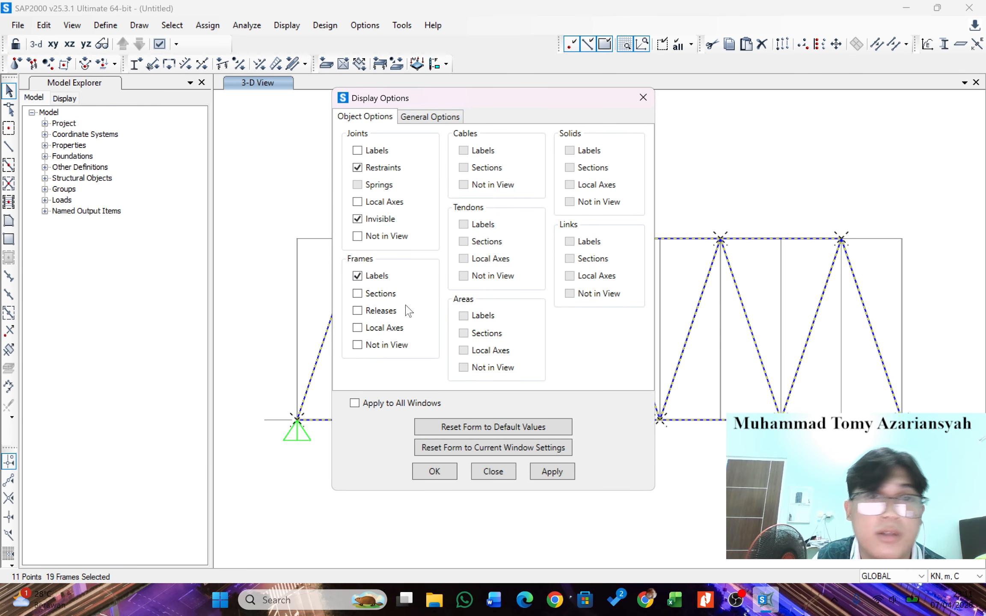
click(556, 471)
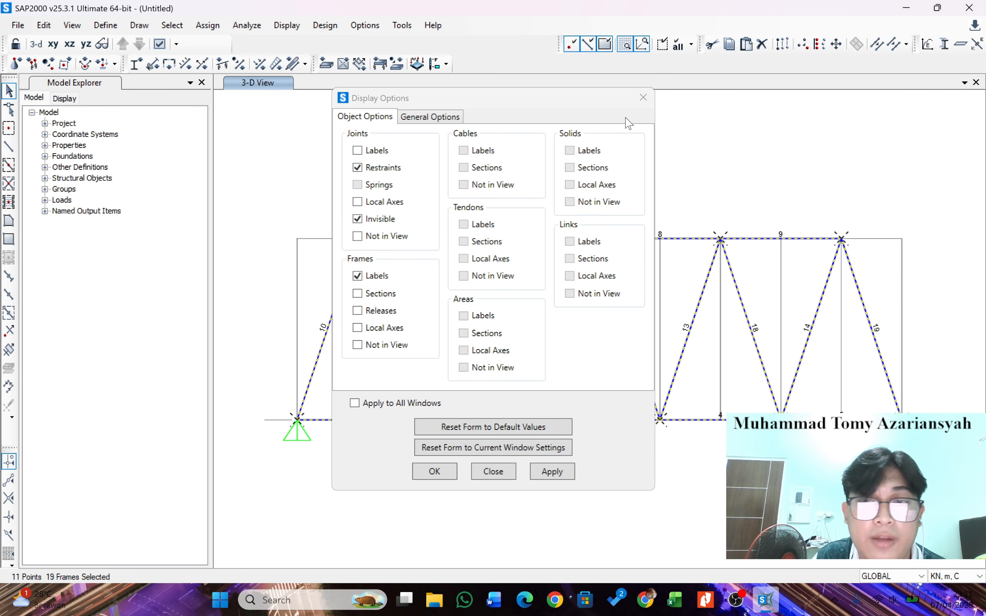
click(643, 98)
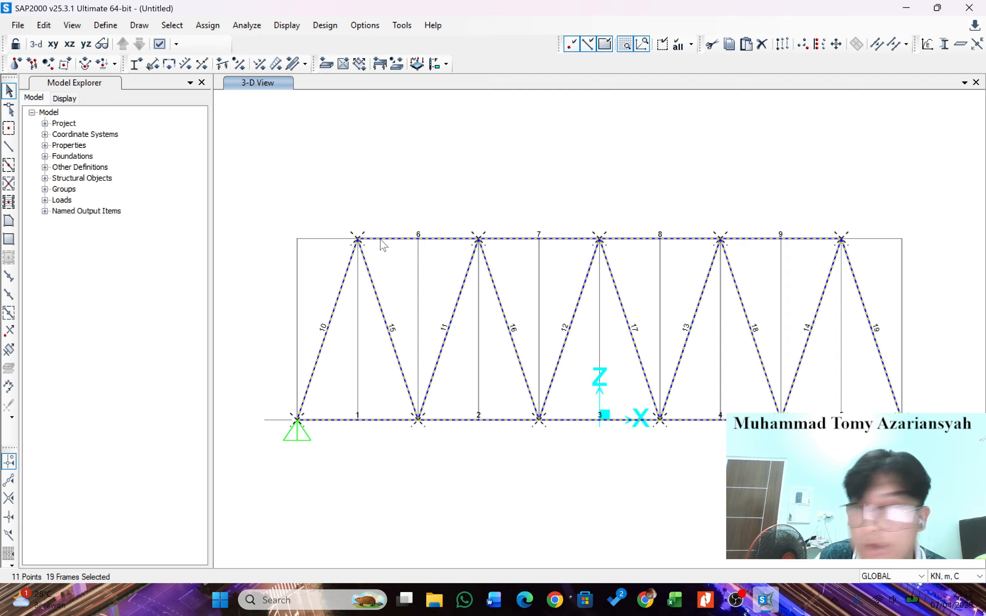
Clear the current selection and select only the four top chord frames, 6 to 9.
key(ctrl+q)
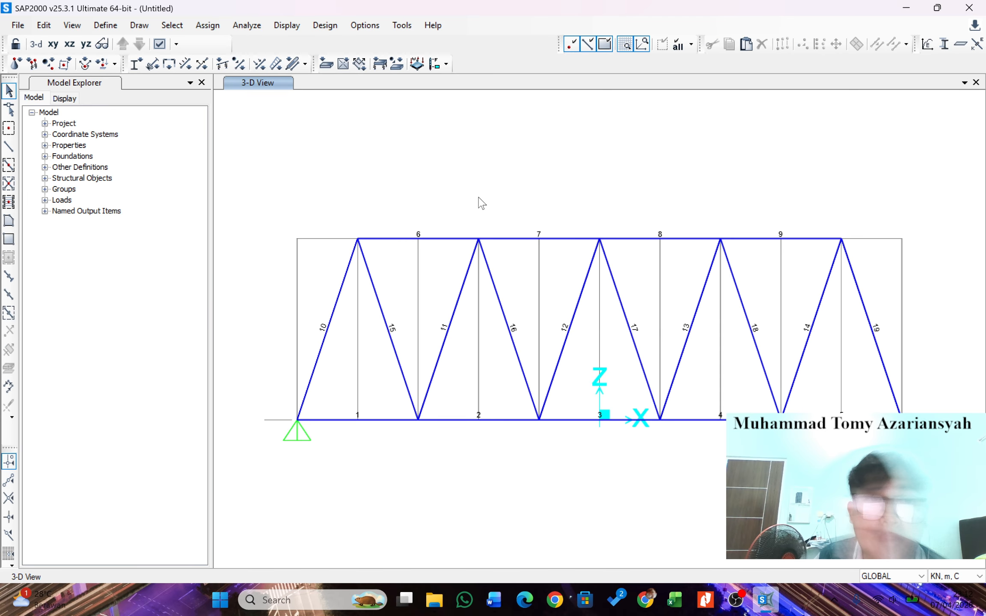
click(437, 240)
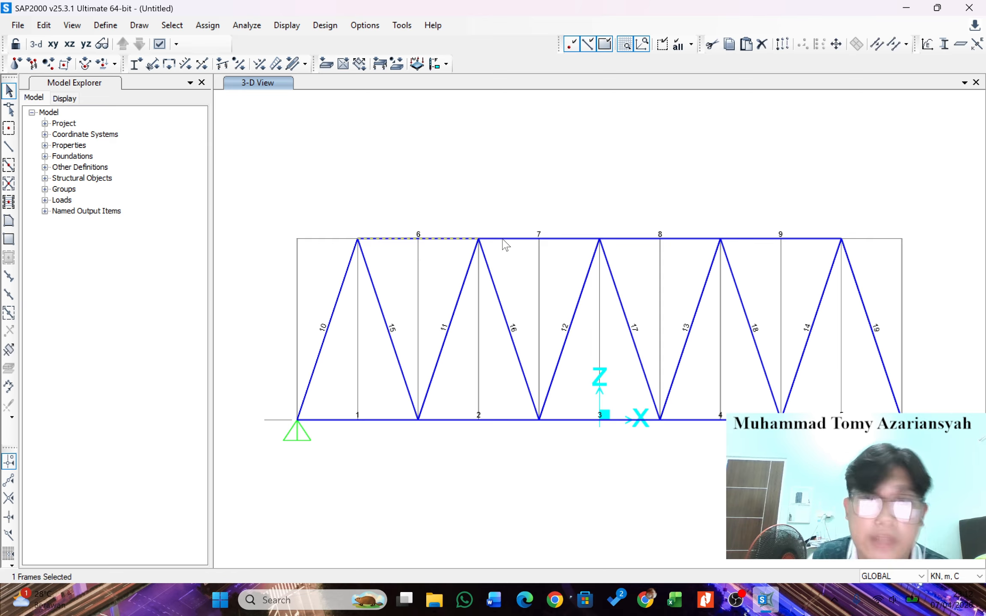
click(552, 239)
click(675, 240)
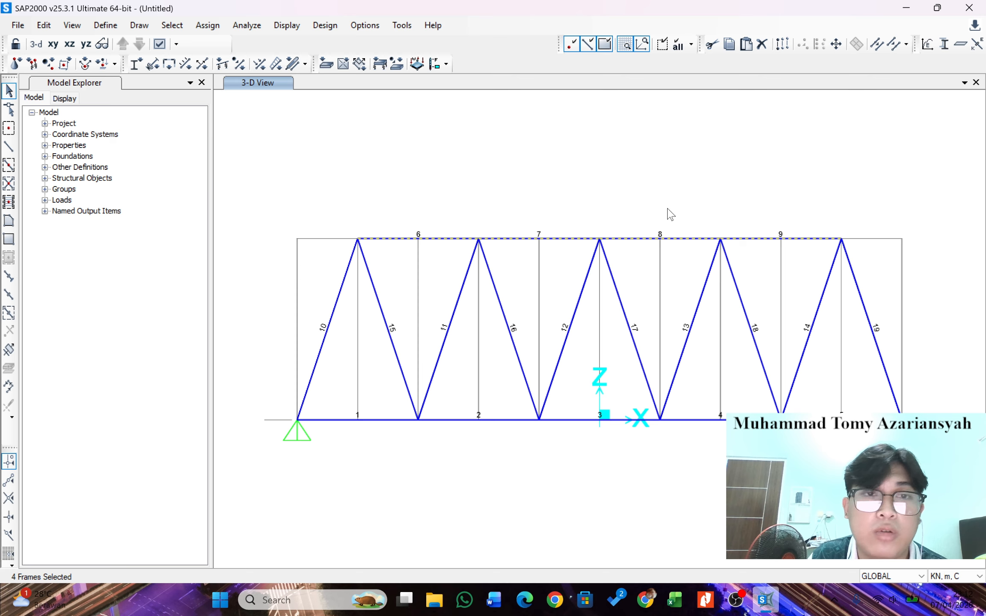
click(105, 25)
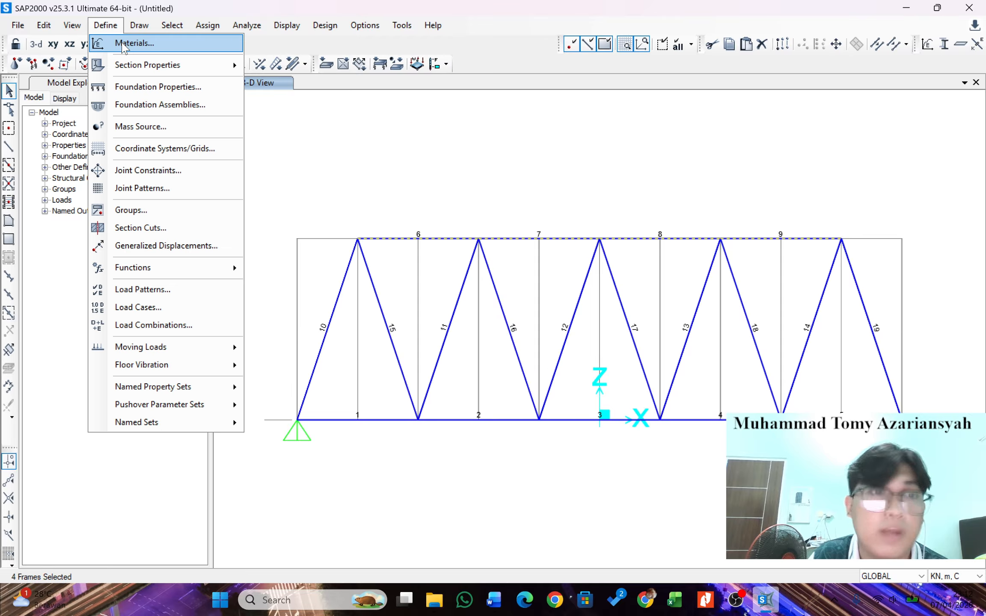
mouse_move(130, 67)
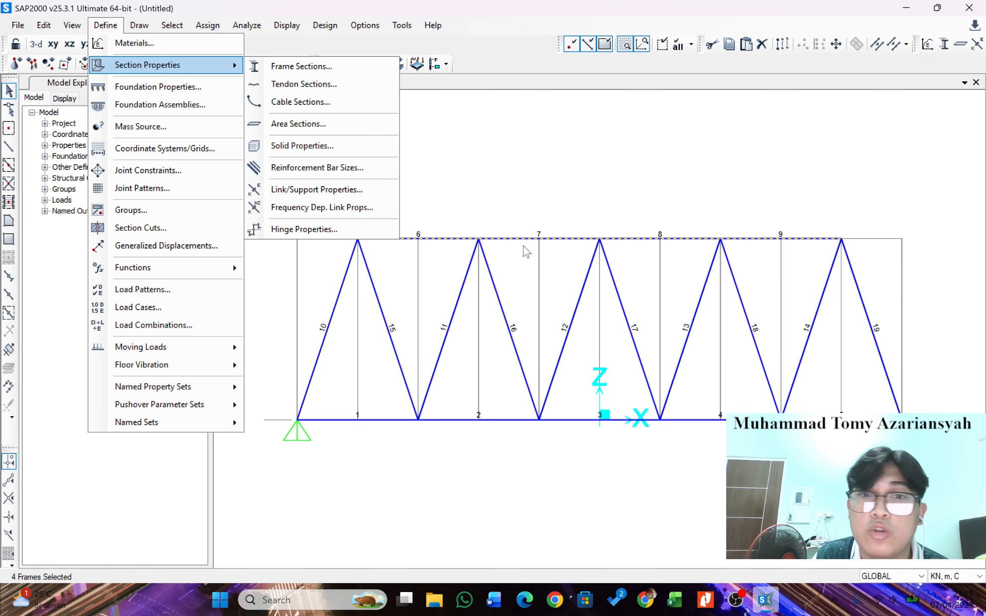
click(533, 175)
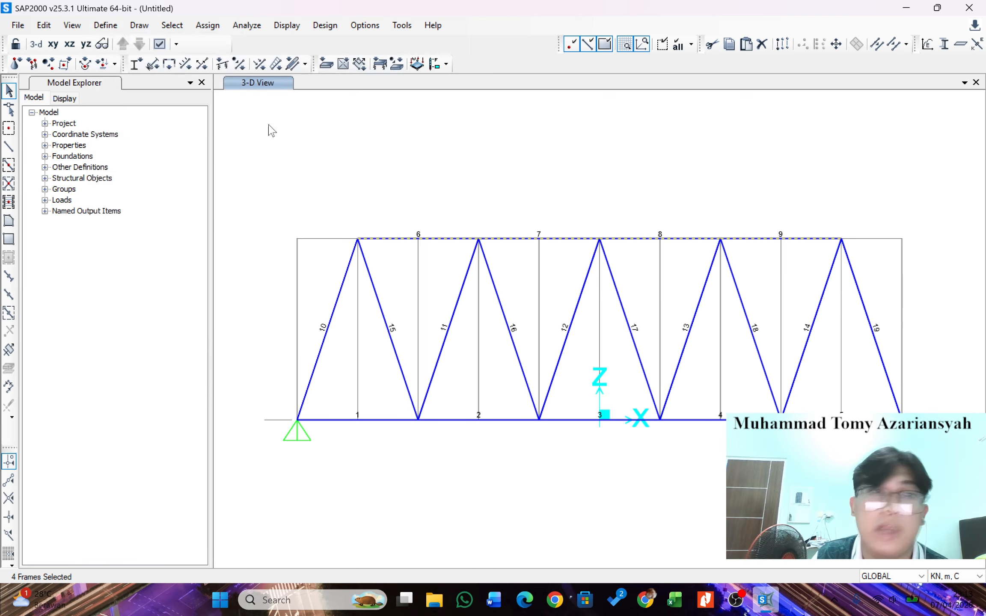
Open the load pattern definitions and examine the full list of load types, trying Super Dead.
click(115, 30)
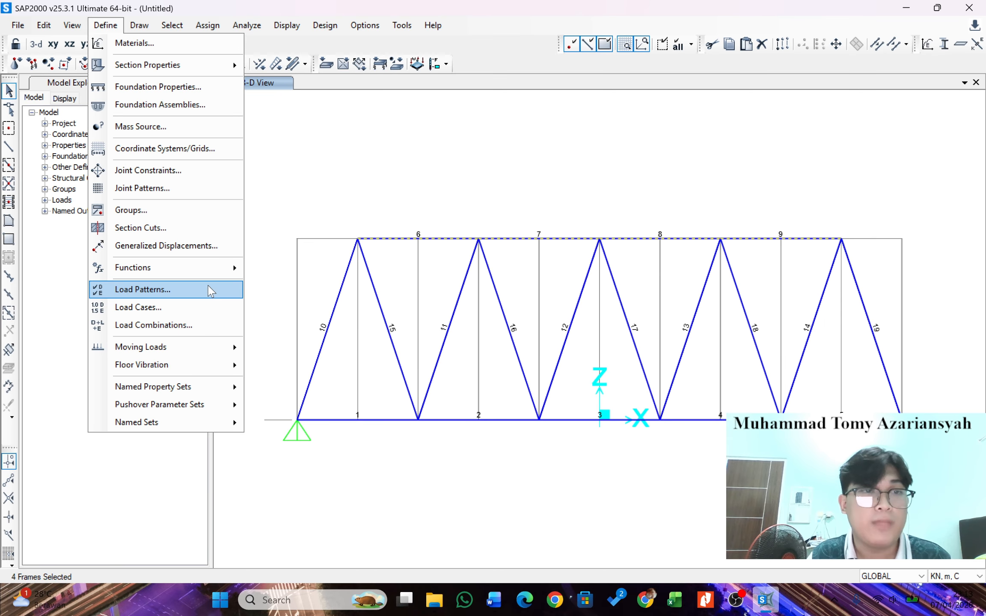
click(209, 291)
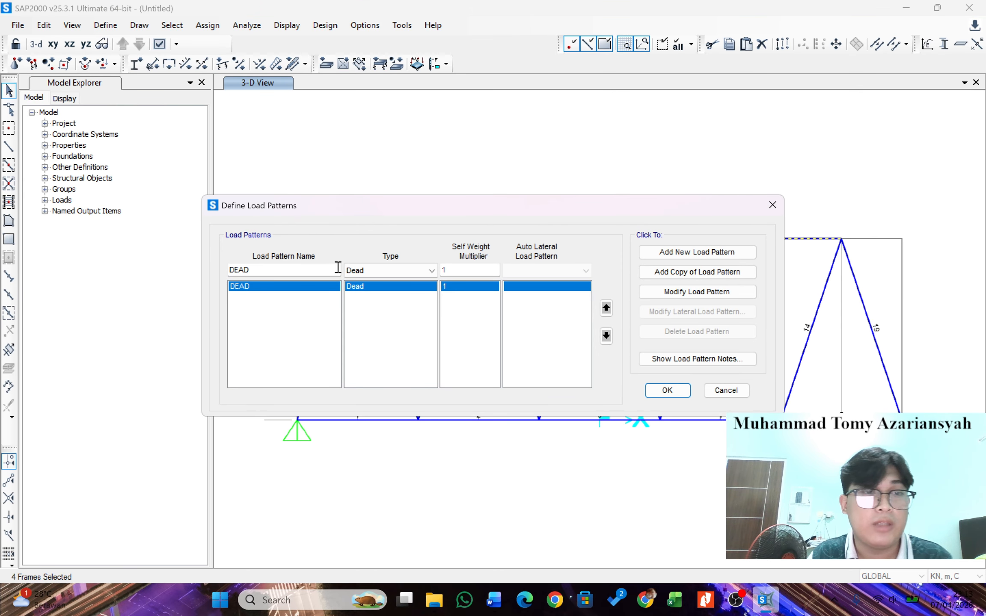
click(431, 272)
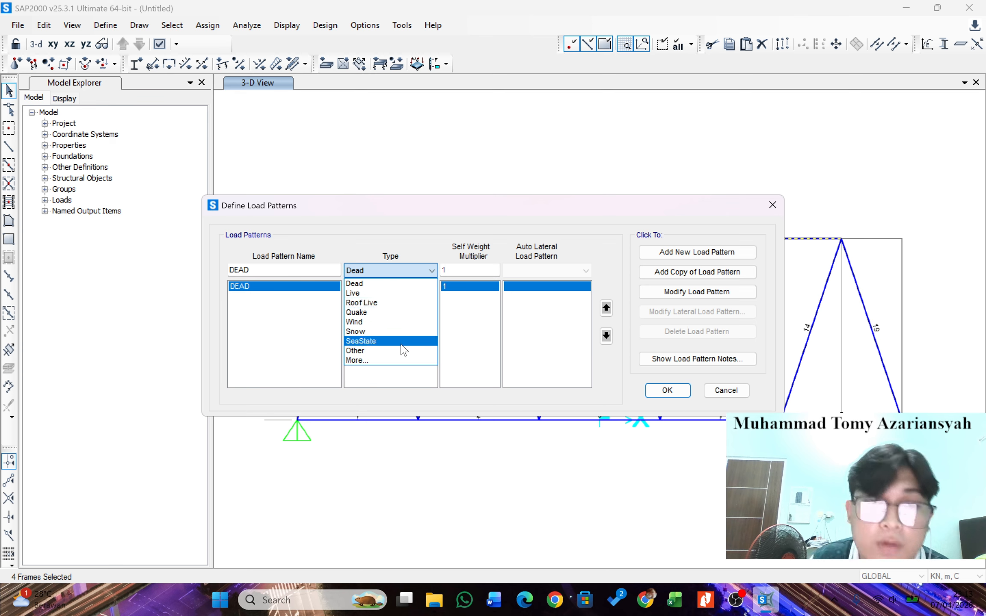
click(395, 361)
click(398, 271)
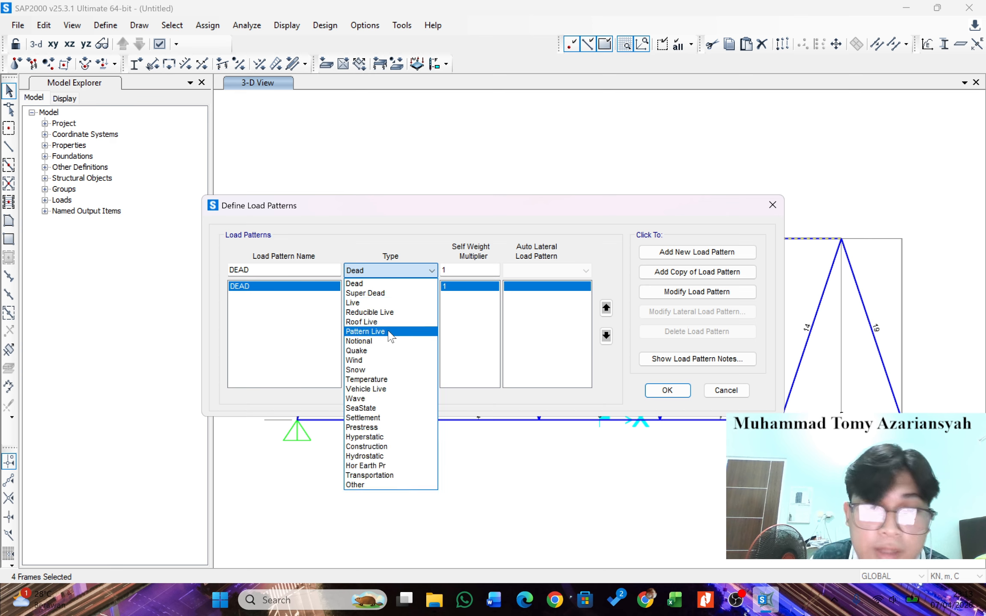
click(422, 281)
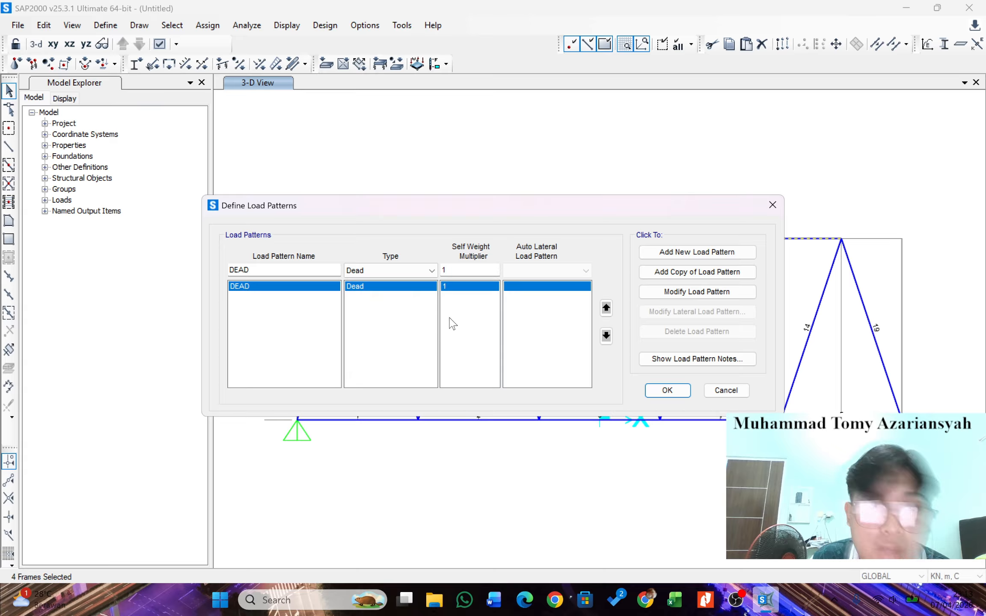
click(396, 271)
click(398, 273)
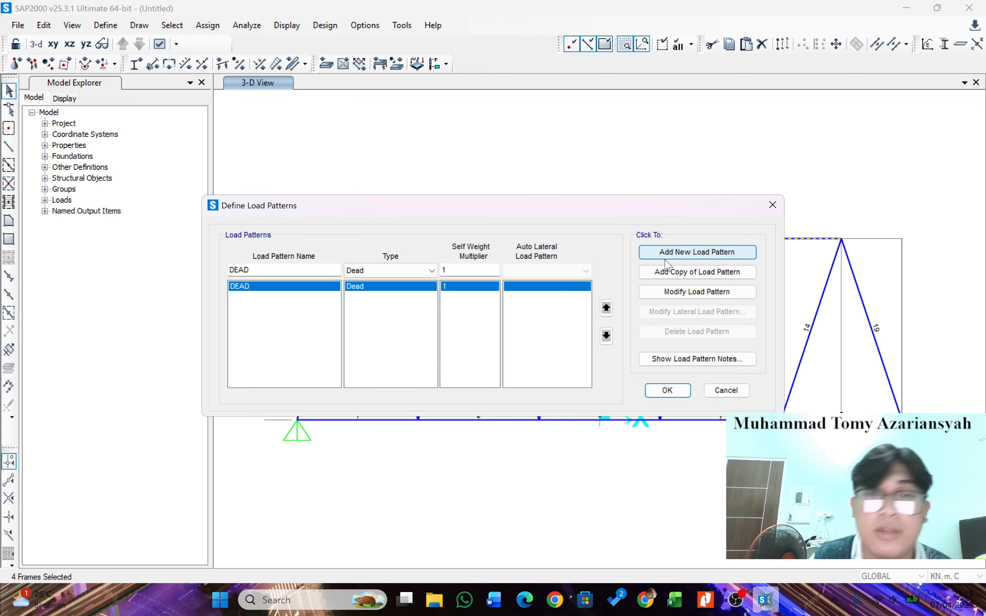
click(426, 272)
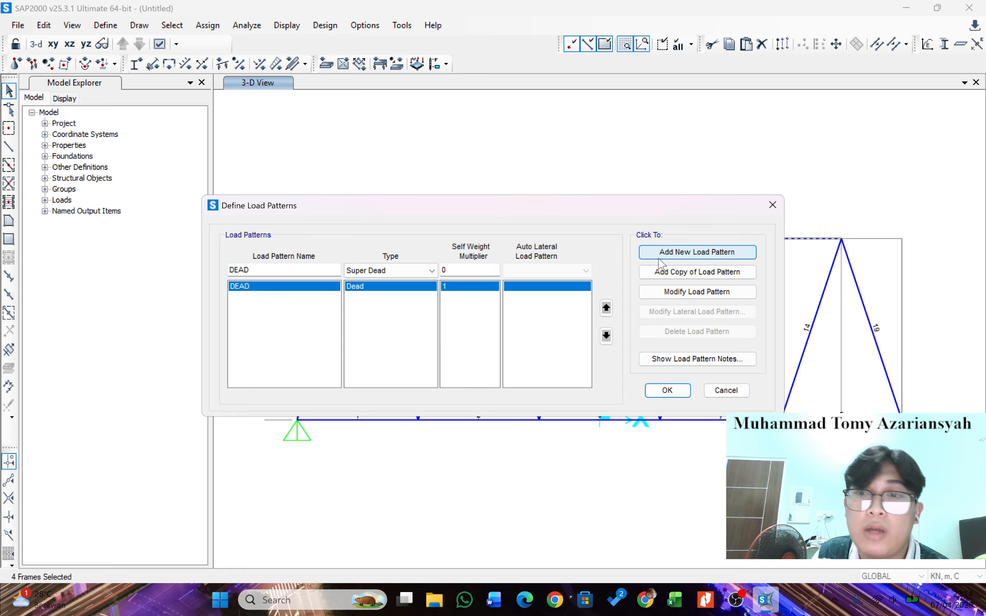
Add a load pattern named HIDUP of type Live with a self weight multiplier of 0.
click(391, 270)
click(398, 303)
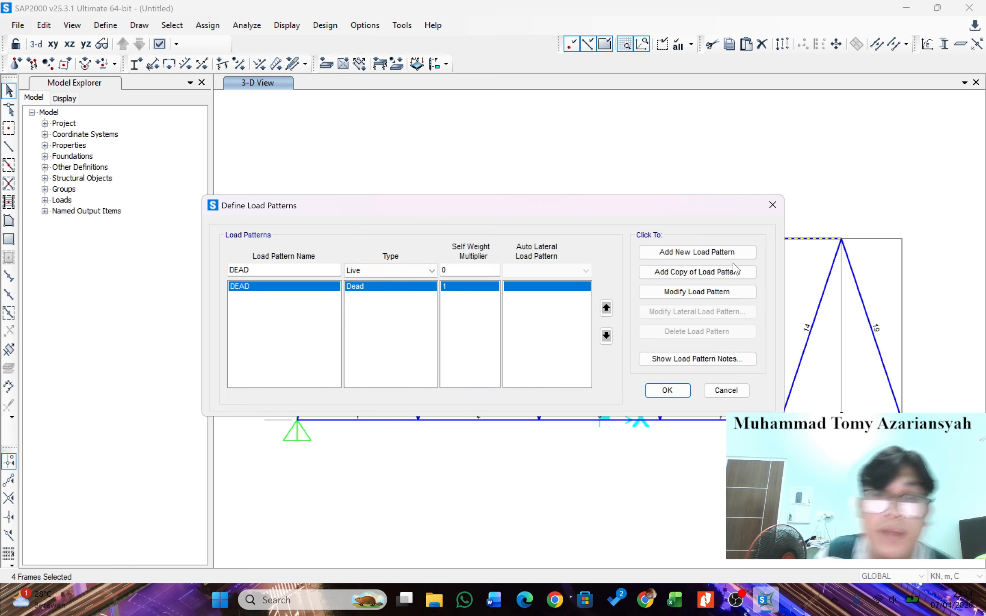
click(657, 253)
key(Return)
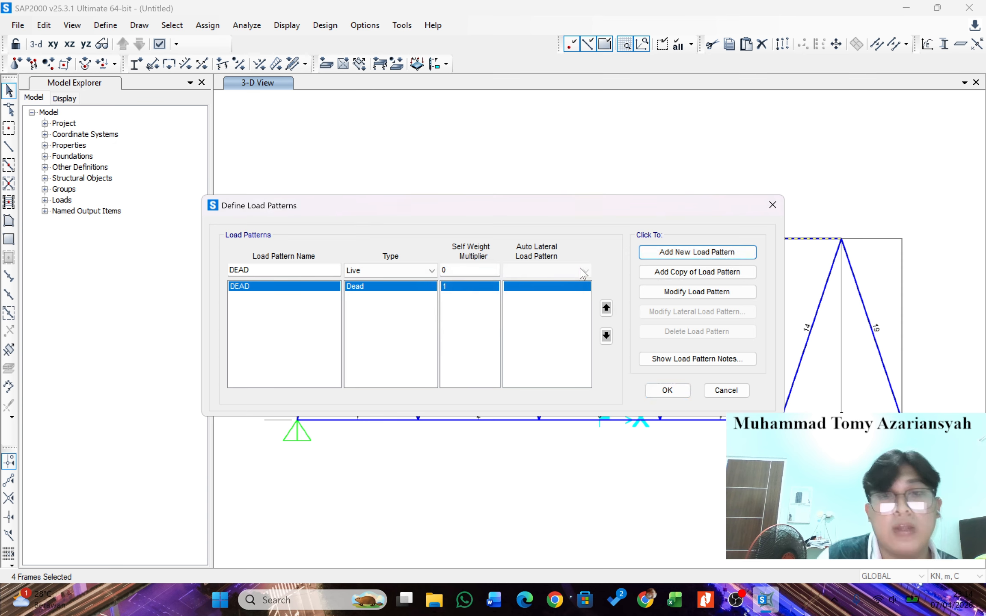
double_click(314, 275)
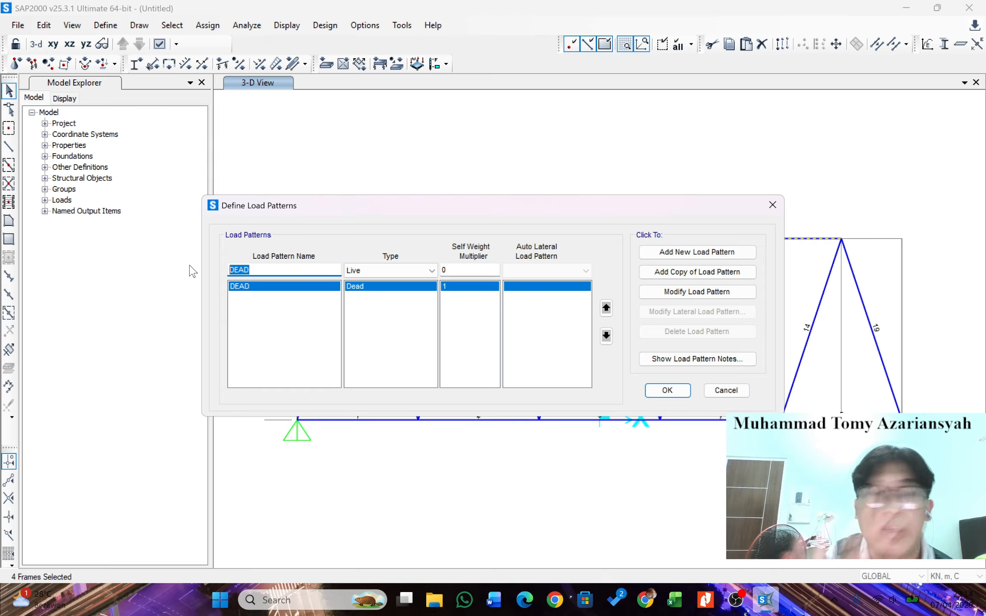
text(HIDUP)
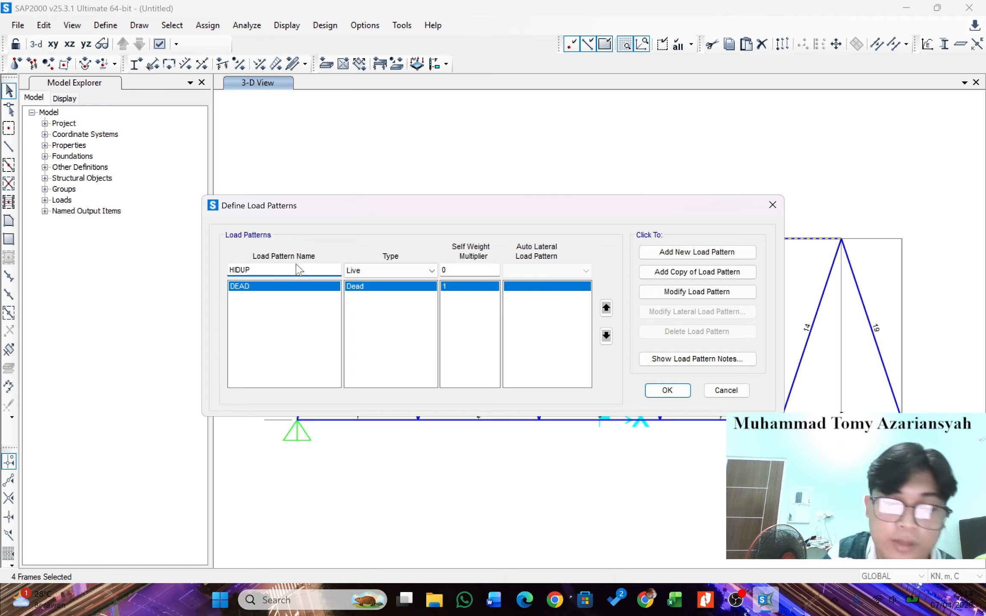
click(707, 255)
click(411, 271)
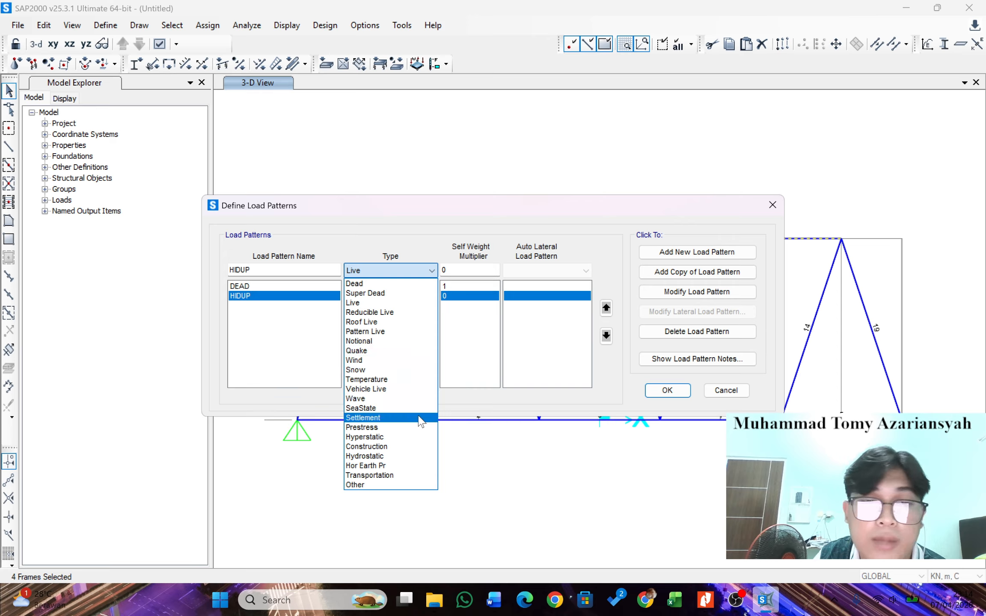
click(457, 315)
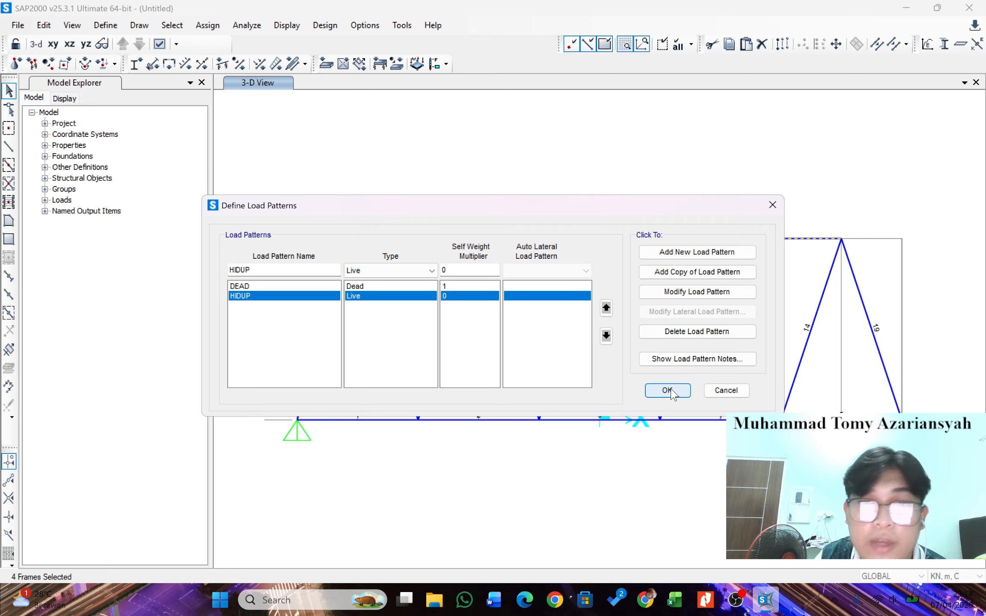
click(667, 390)
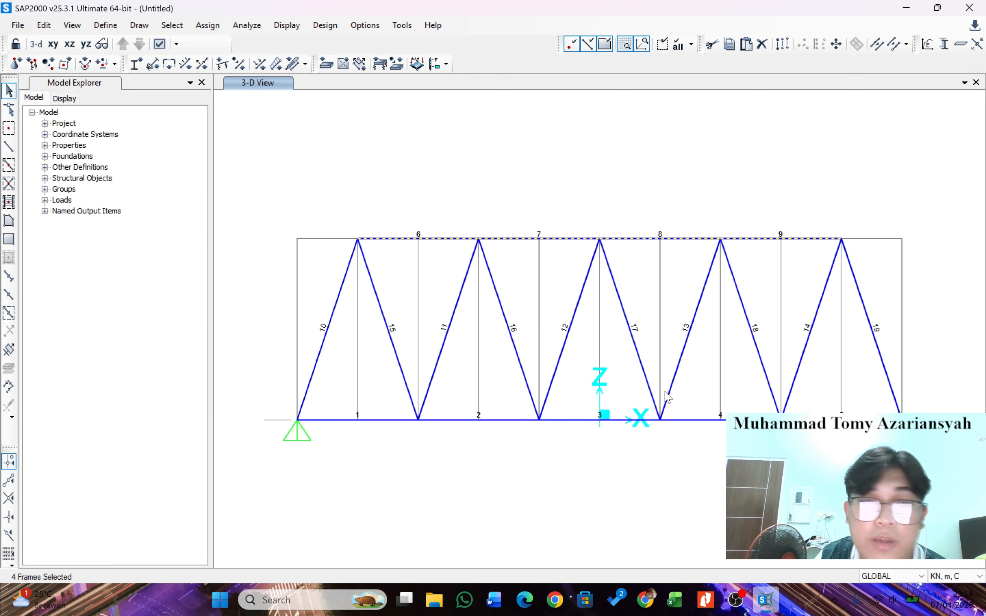
Look at the definition form for a new load combination and close it without adding one.
click(106, 25)
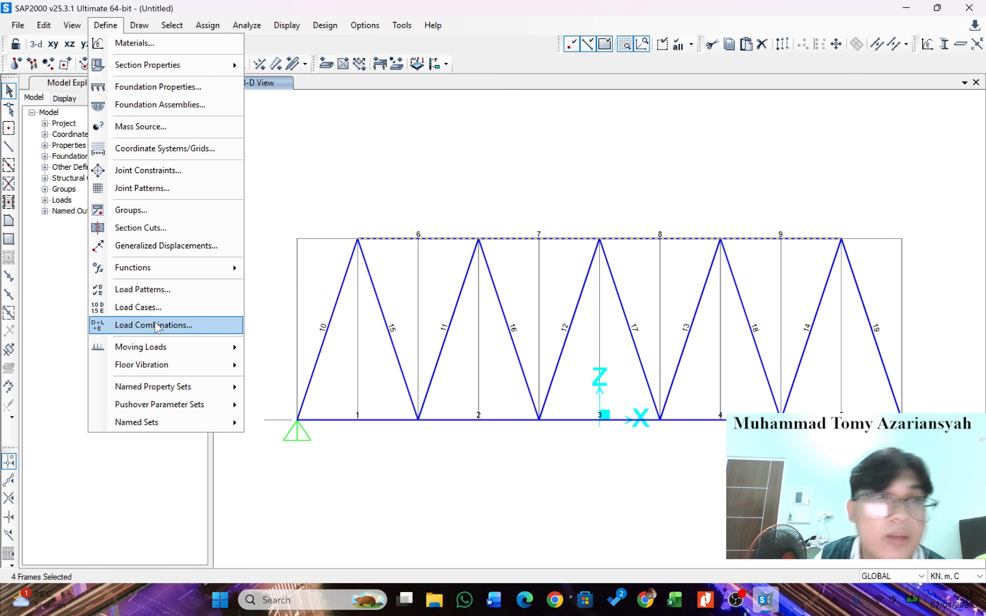
click(157, 325)
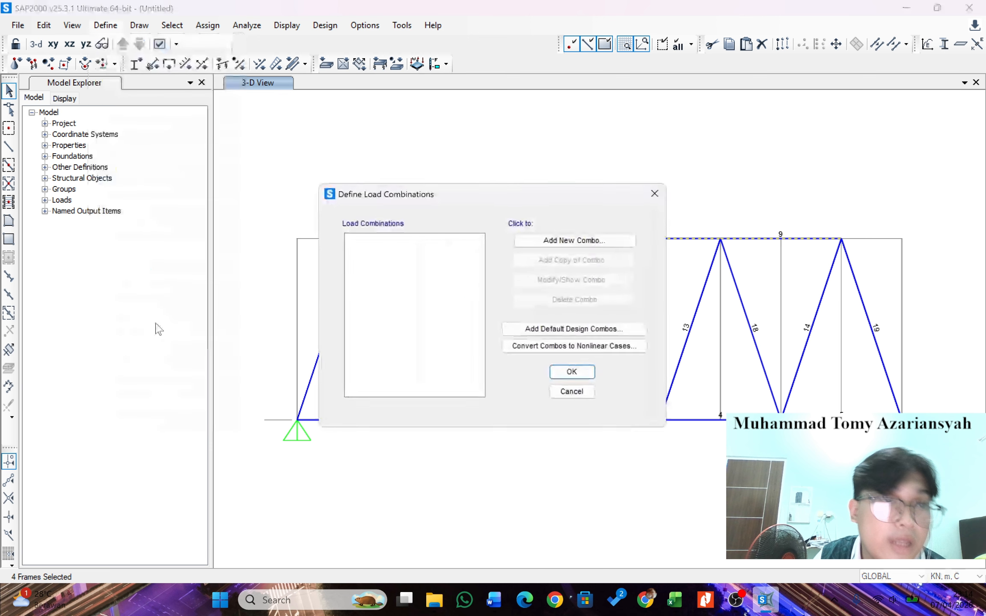
click(533, 240)
click(694, 137)
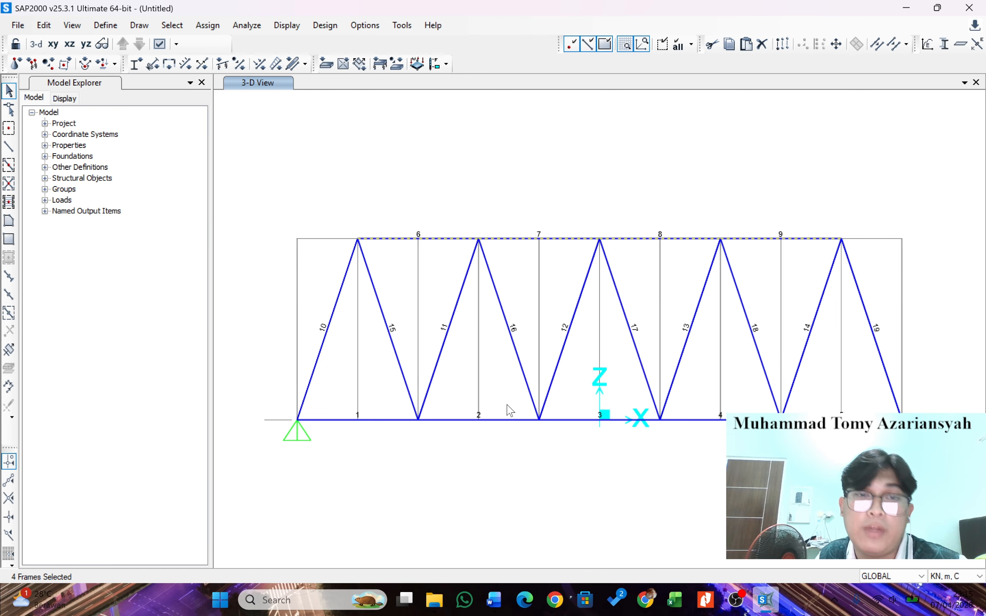
Select all six bottom chord joints of the truss, from the left support to the right support.
scroll(507, 406, down, 2)
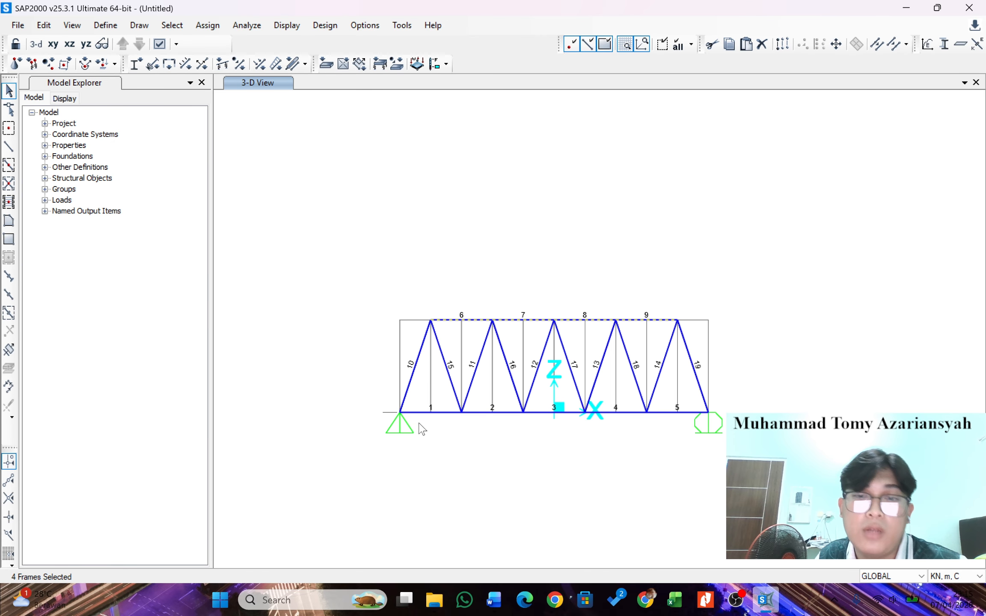
scroll(422, 429, up, 2)
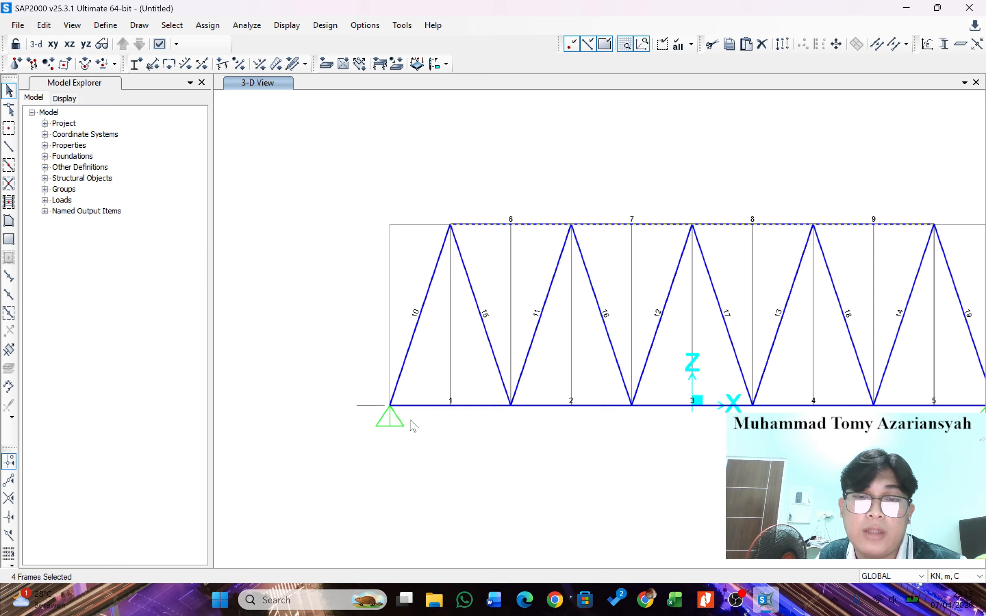
click(388, 405)
click(511, 405)
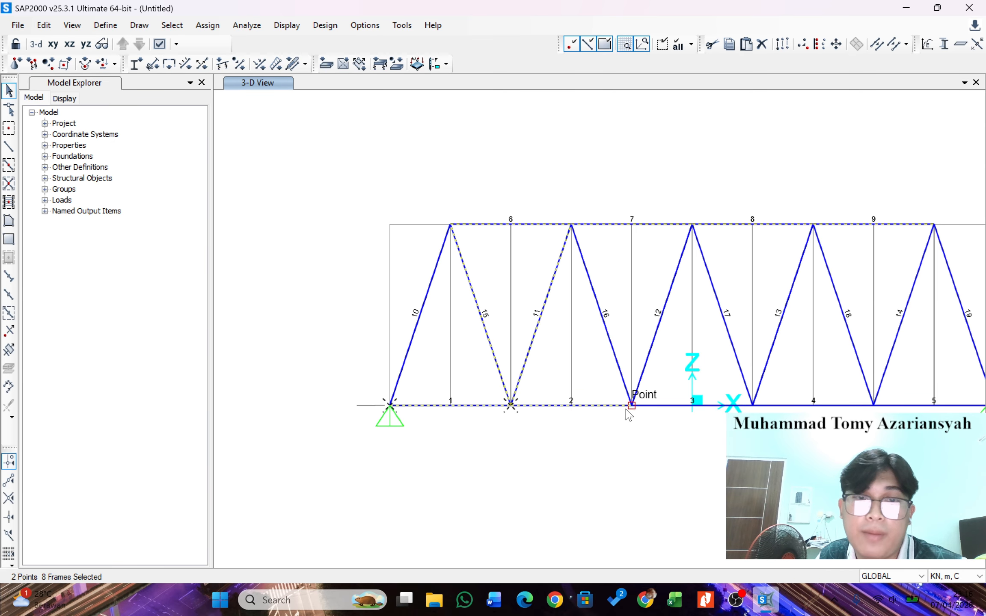
click(632, 405)
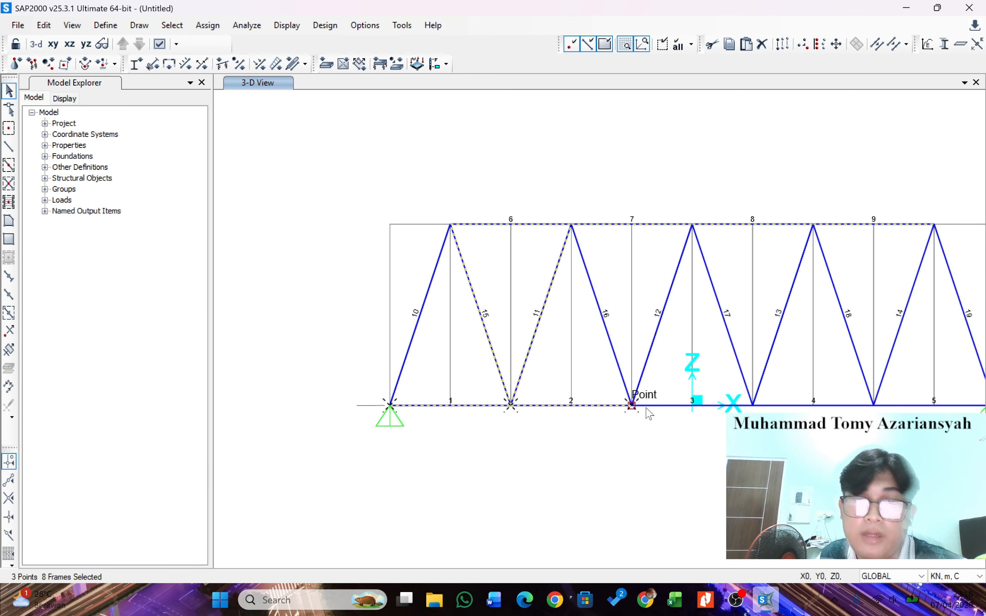
click(752, 404)
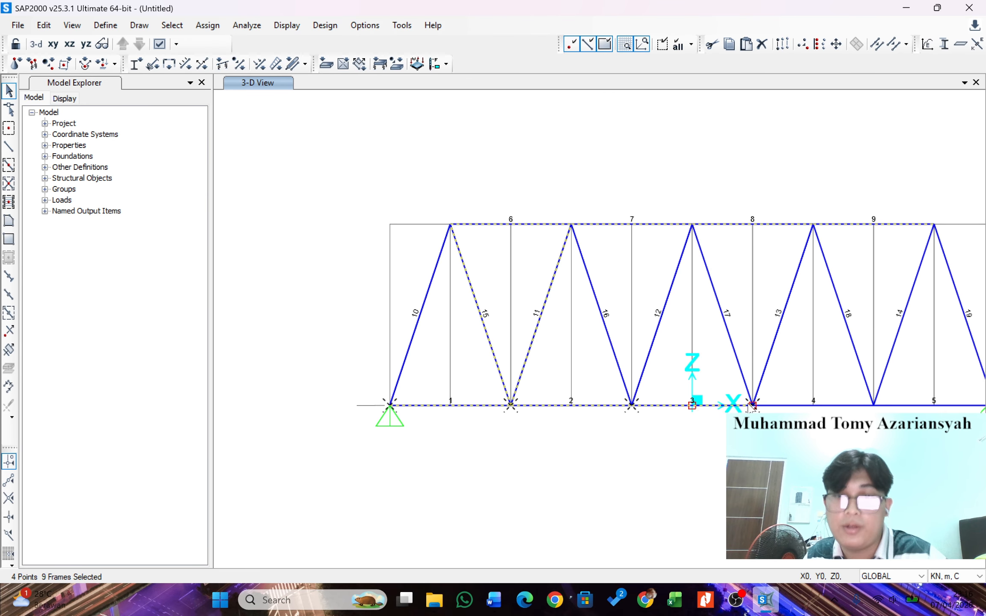
click(874, 404)
scroll(580, 439, down, 2)
click(791, 421)
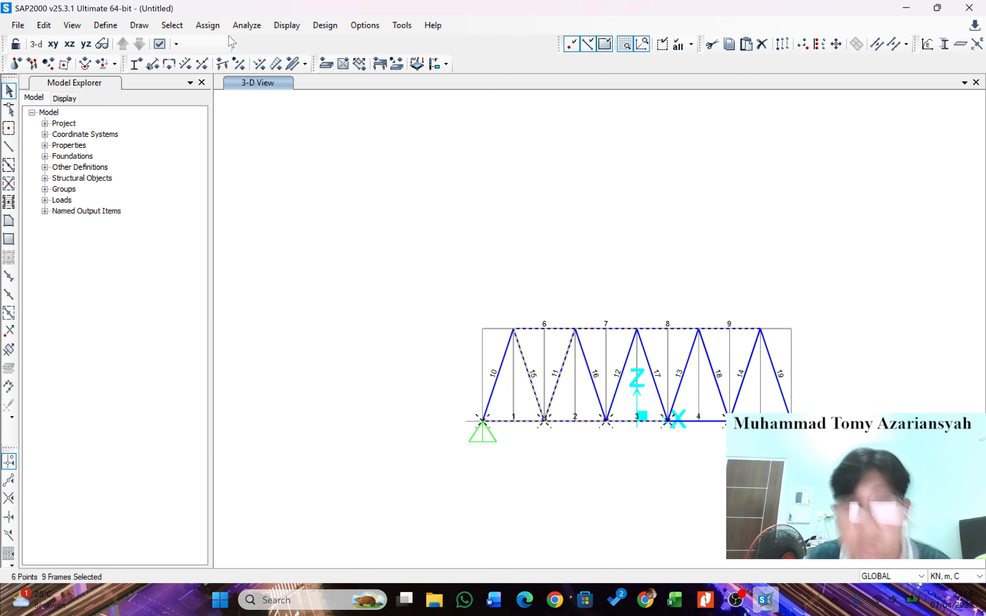
Assign a joint force of -20 kN in Global Z to the selected joints under the DEAD load pattern.
click(208, 26)
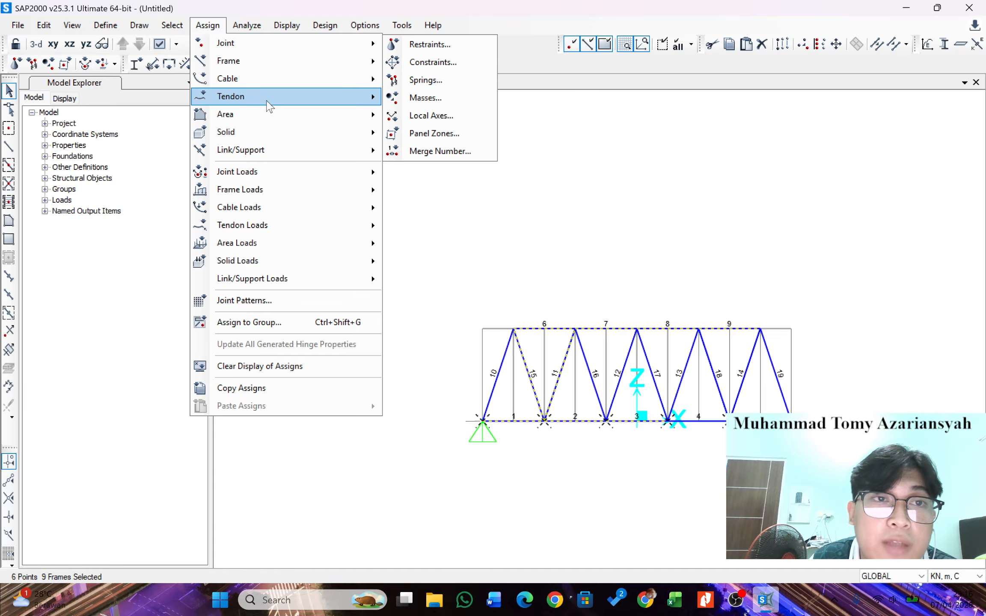
mouse_move(272, 172)
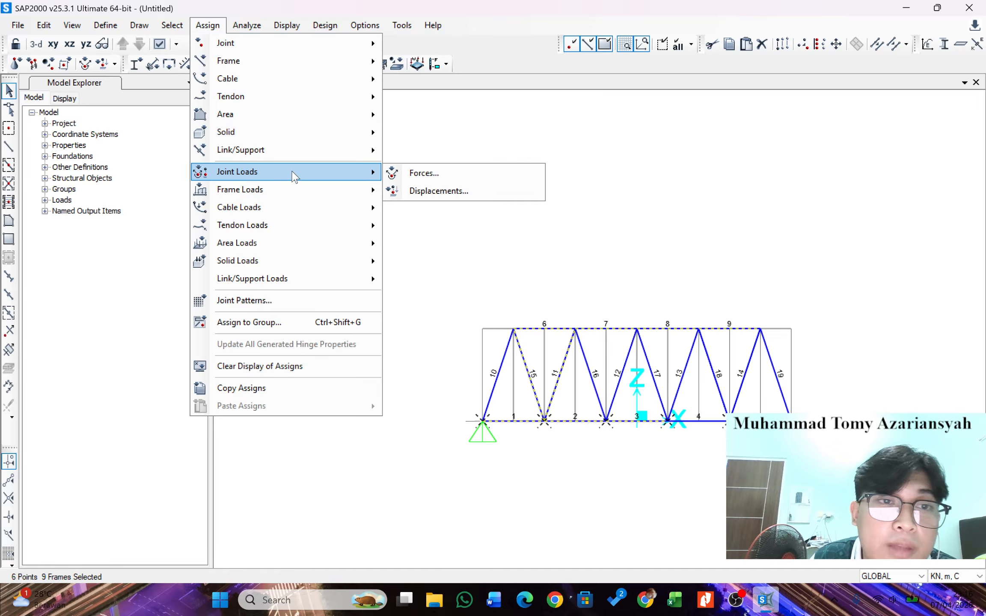
click(423, 174)
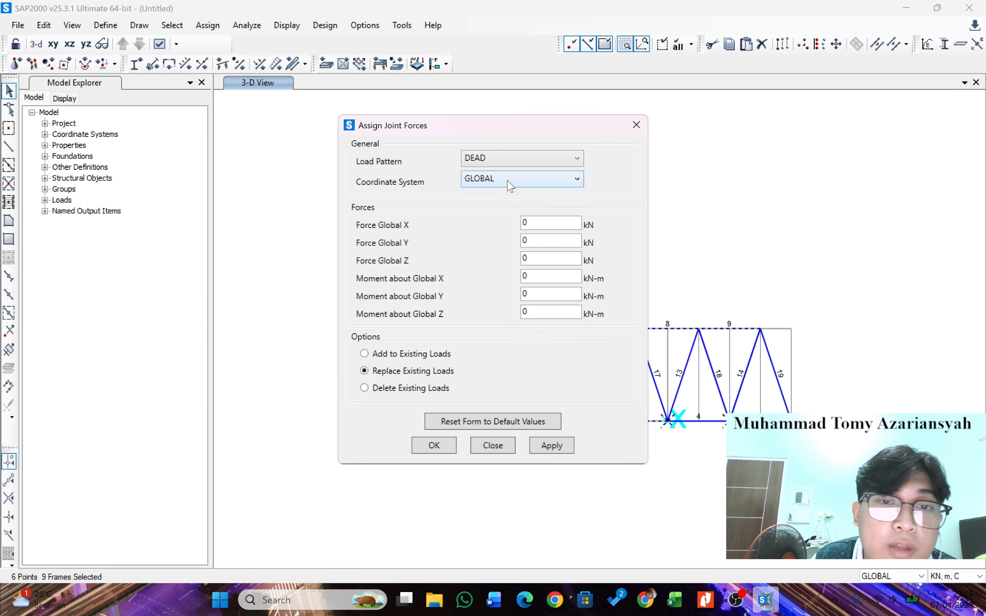
click(529, 161)
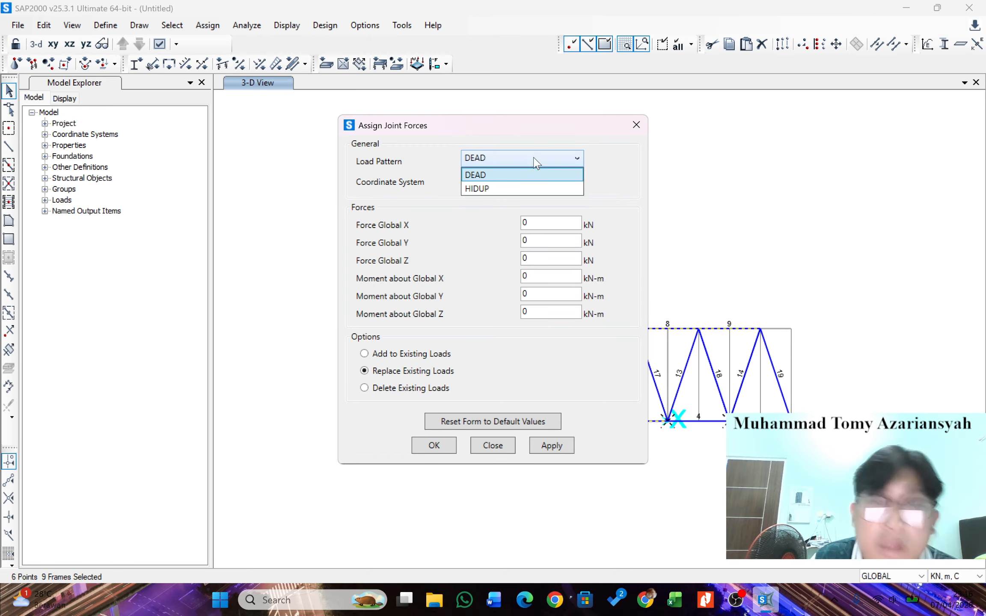
click(536, 163)
drag(542, 129, 353, 125)
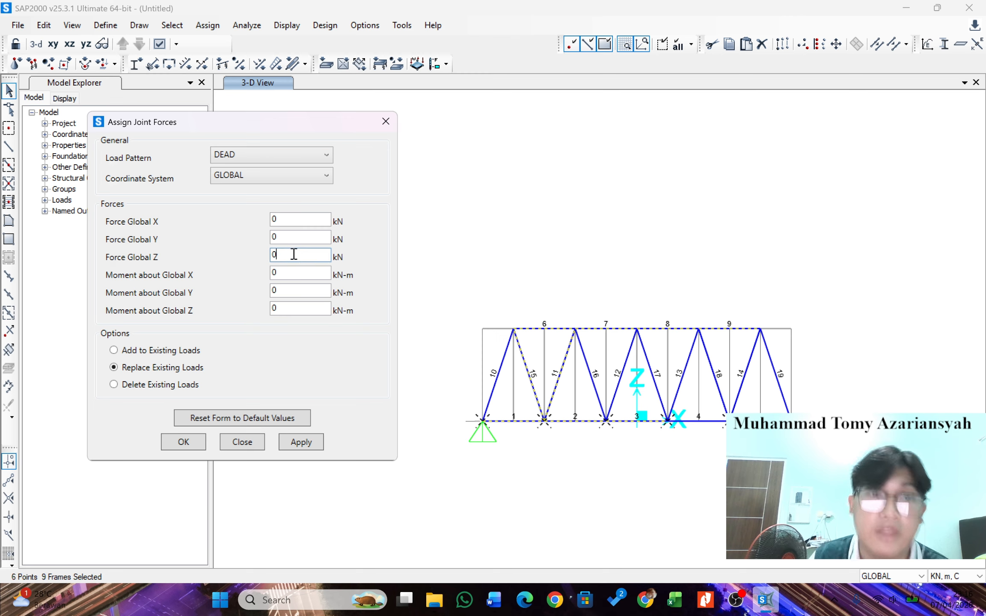
key(BackSpace)
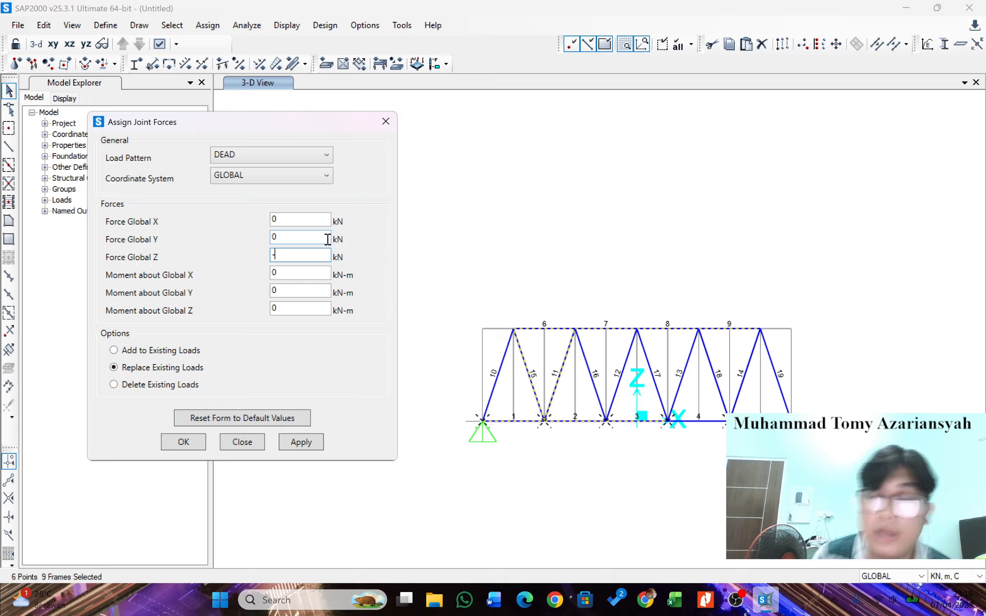
text(-20)
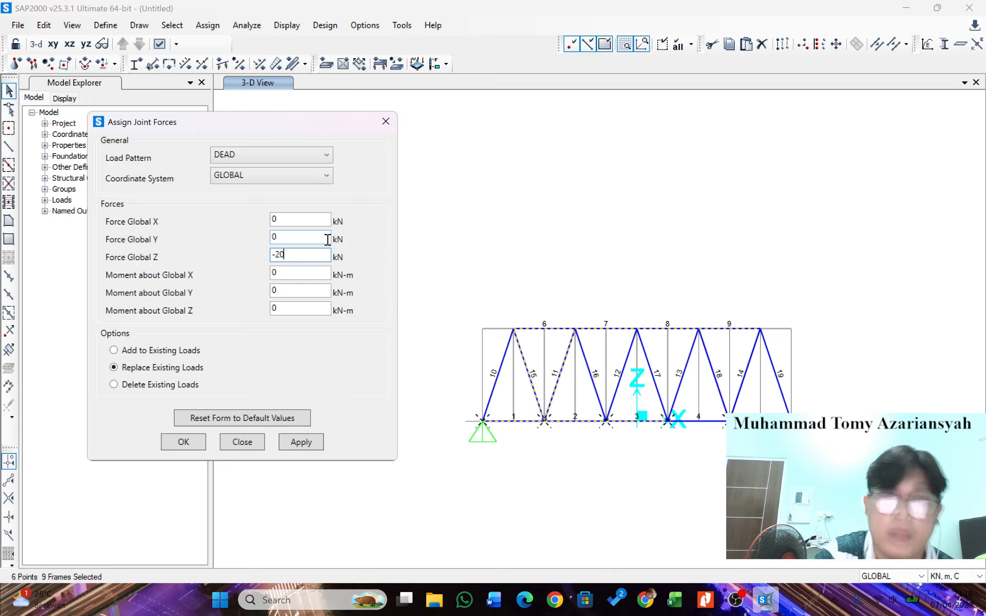
click(301, 443)
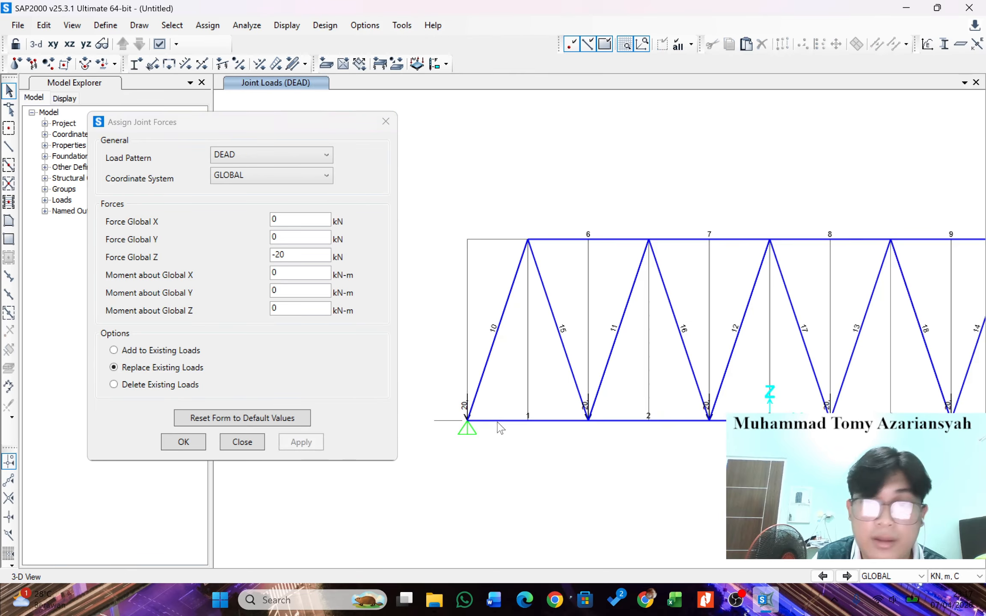
scroll(462, 413, up, 2)
scroll(462, 411, down, 4)
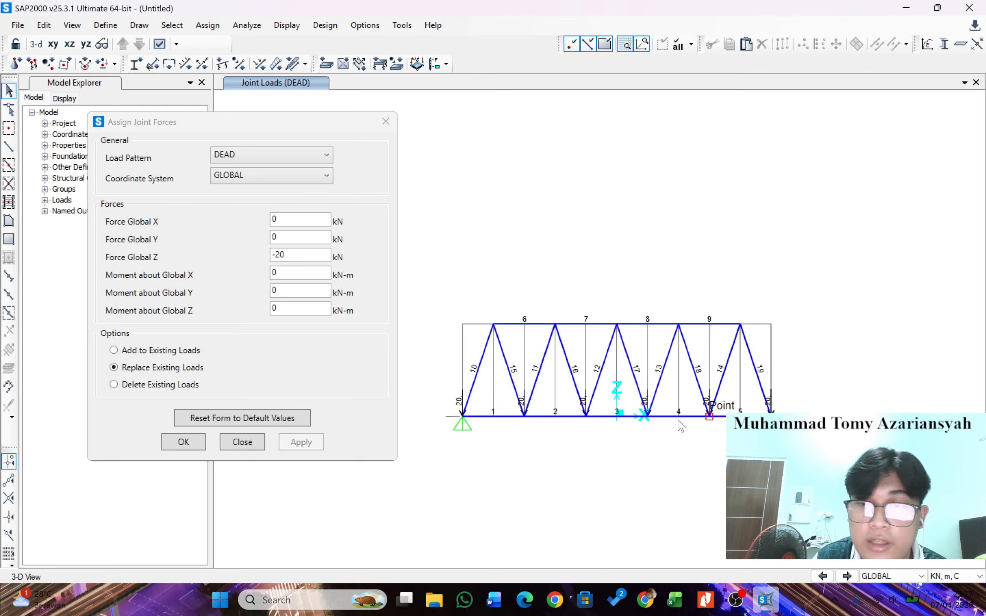
click(183, 442)
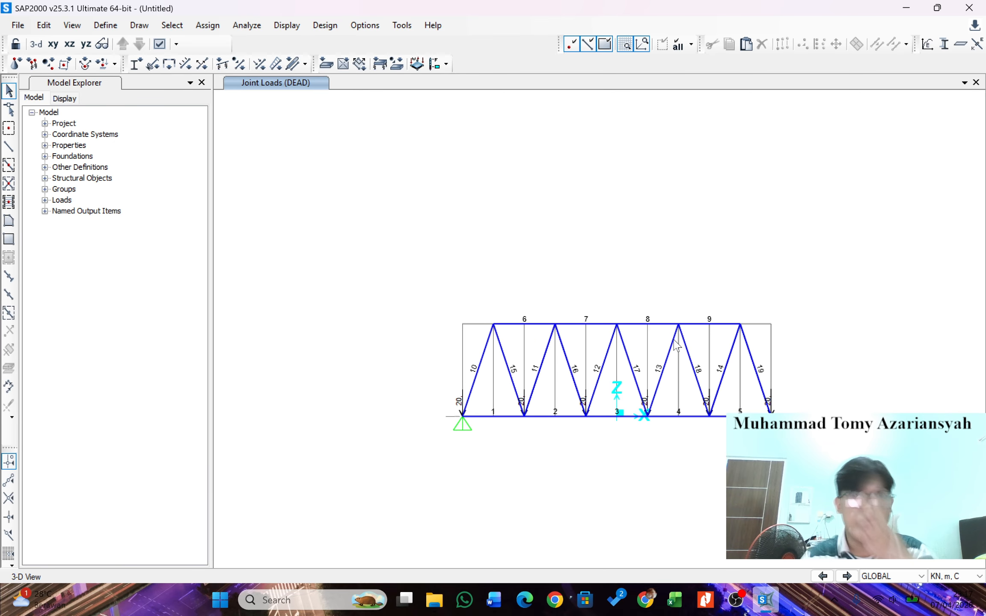
Assign a uniform gravity load of 10 kN/m to top chord frame 6 under the DEAD load pattern.
click(513, 324)
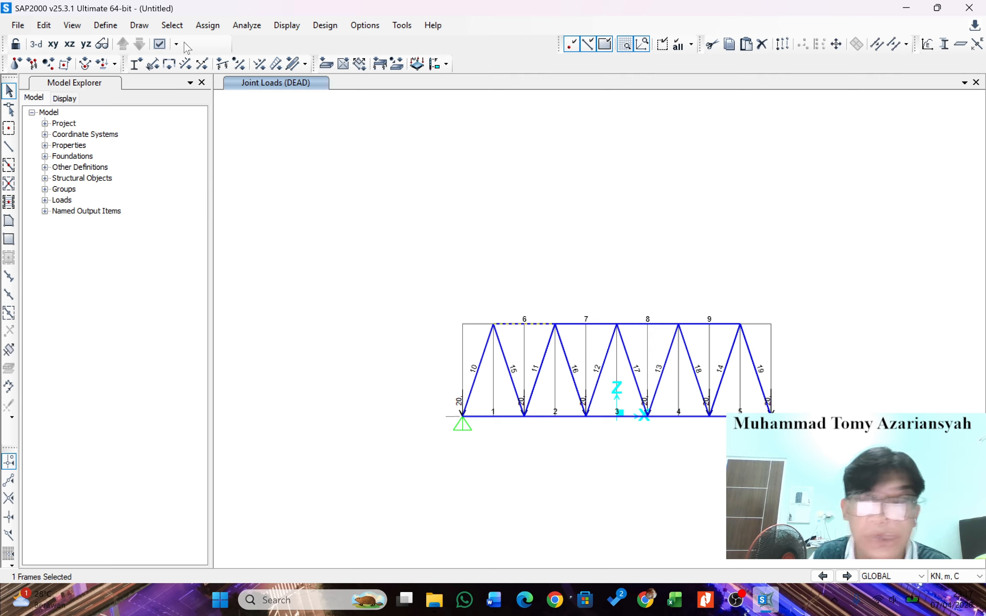
click(203, 26)
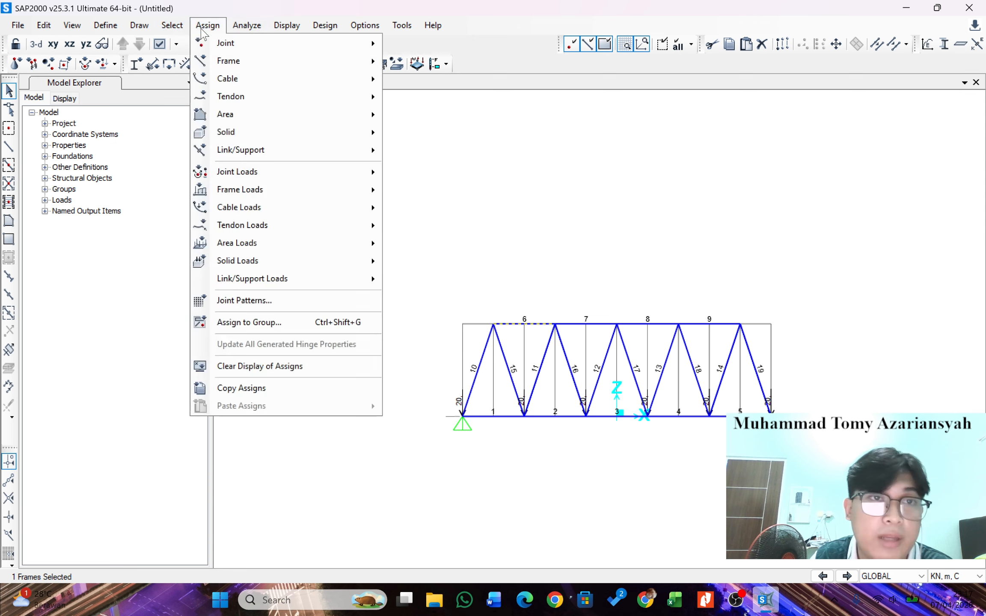
mouse_move(299, 189)
click(446, 234)
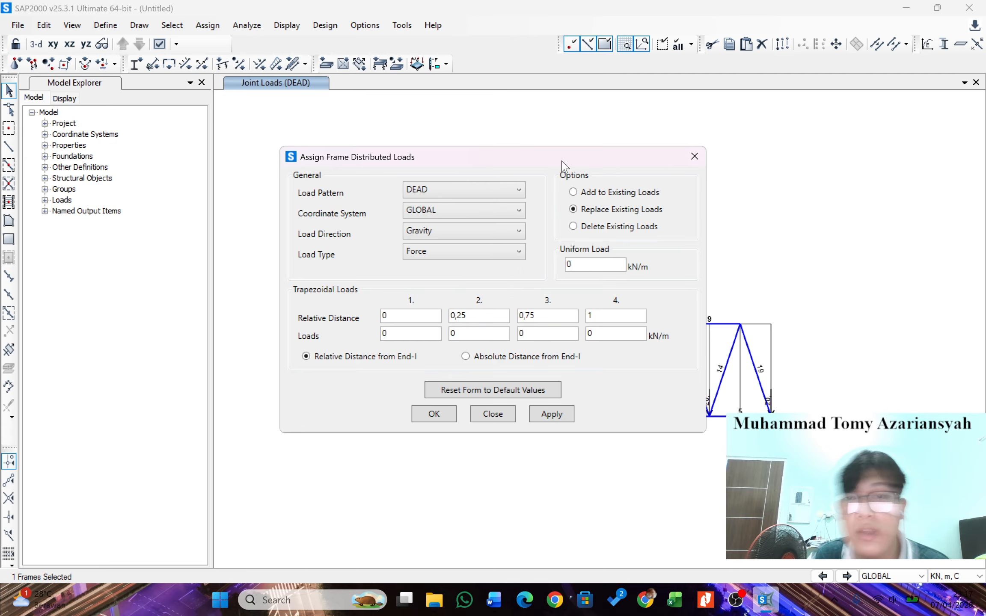
drag(559, 162, 364, 162)
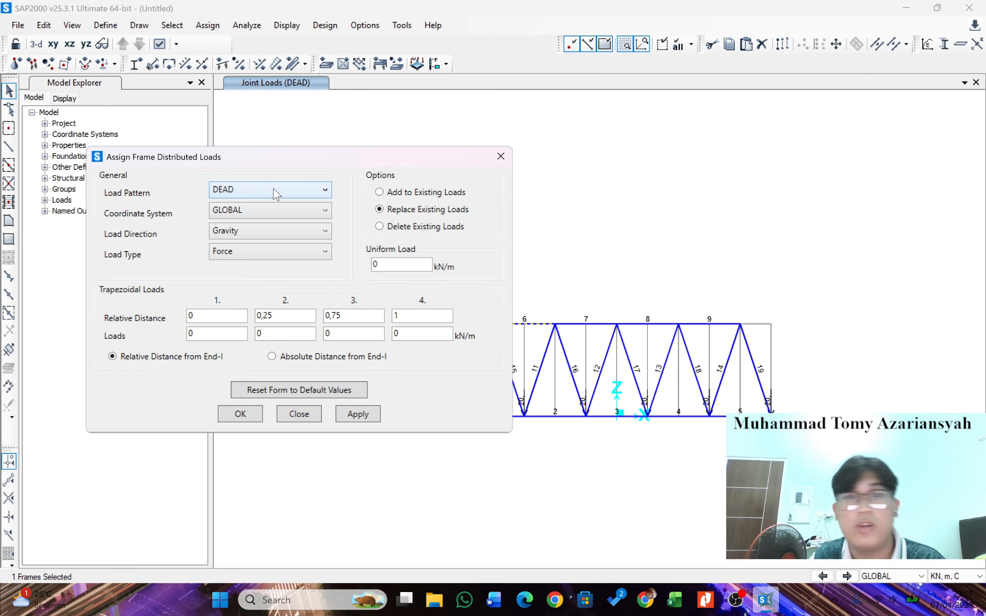
click(275, 191)
click(272, 189)
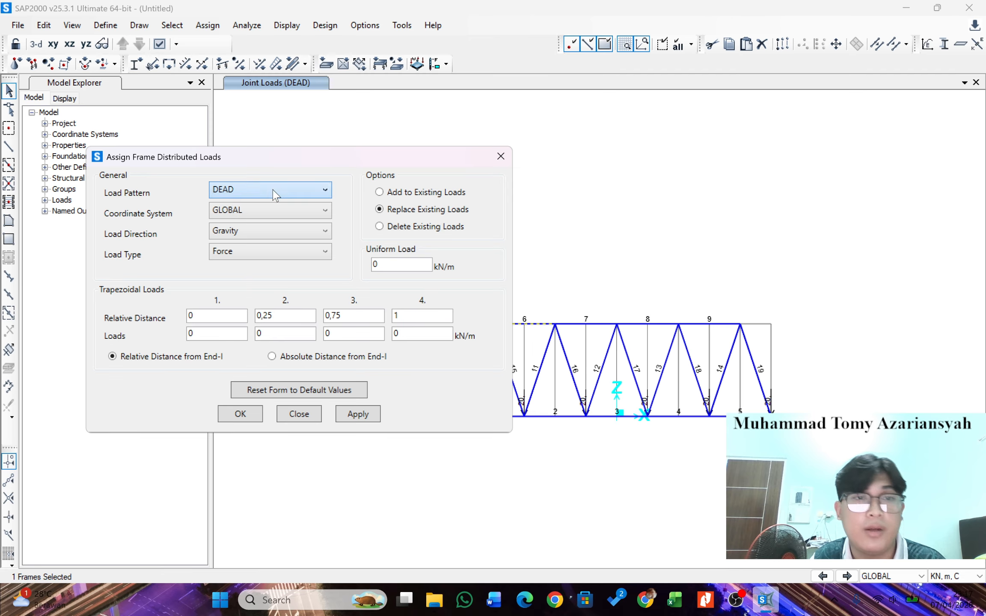
text(1)
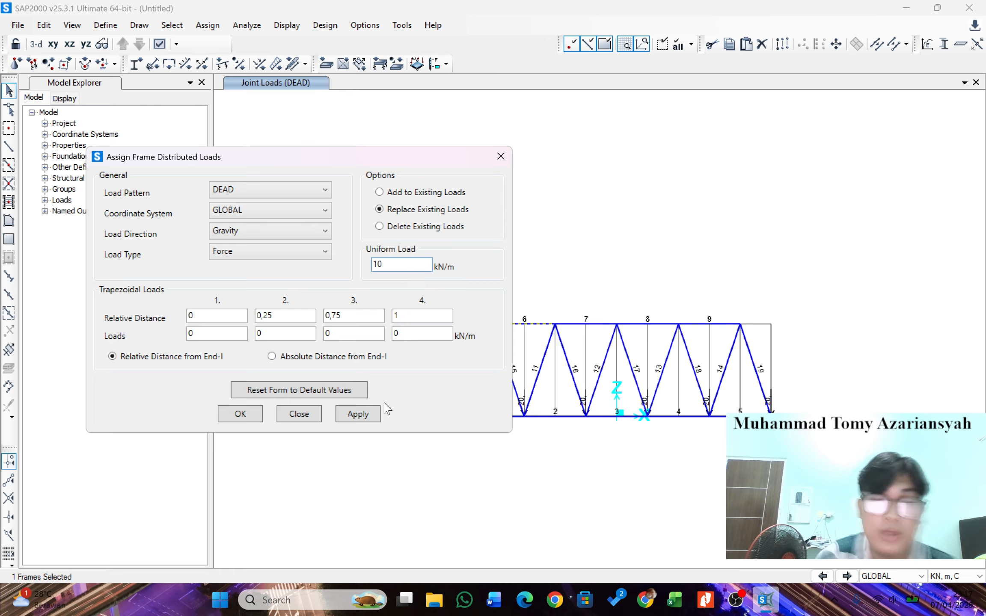
click(372, 414)
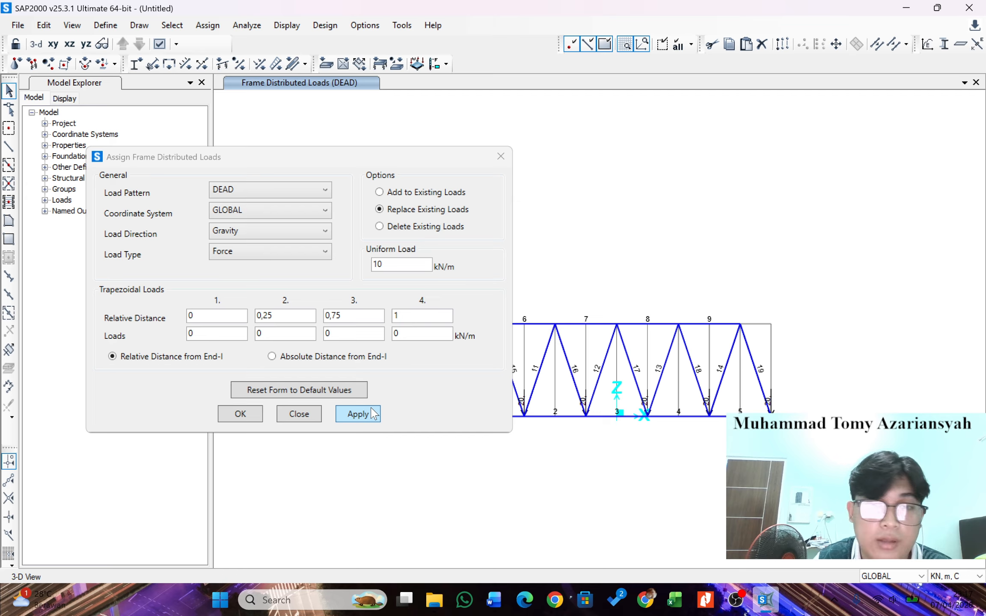
drag(352, 158, 277, 151)
scroll(541, 327, up, 5)
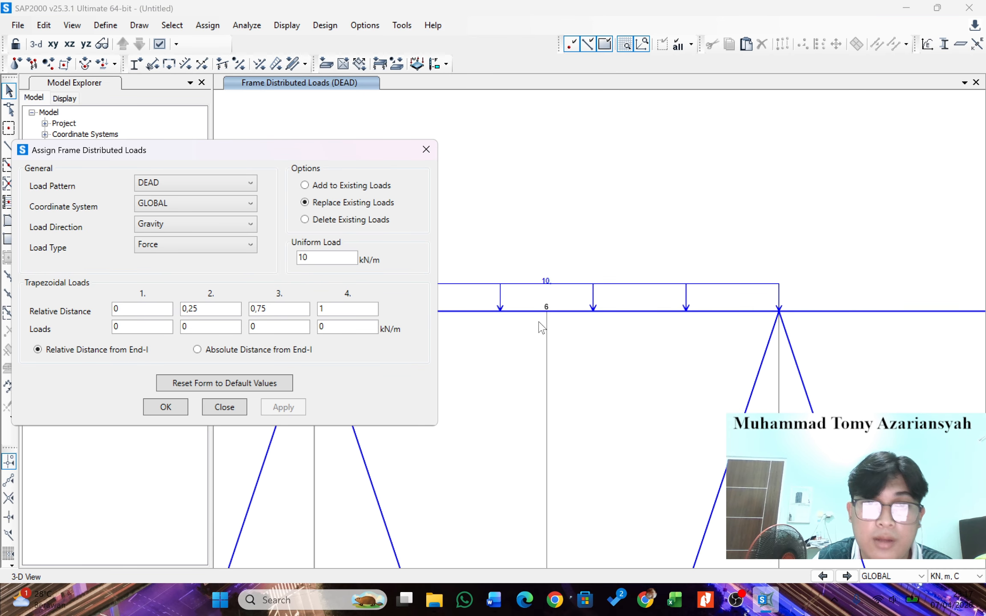
Select top chord frame 7 and review the relative distances of its trapezoidal load points.
middle_drag(541, 328, 708, 326)
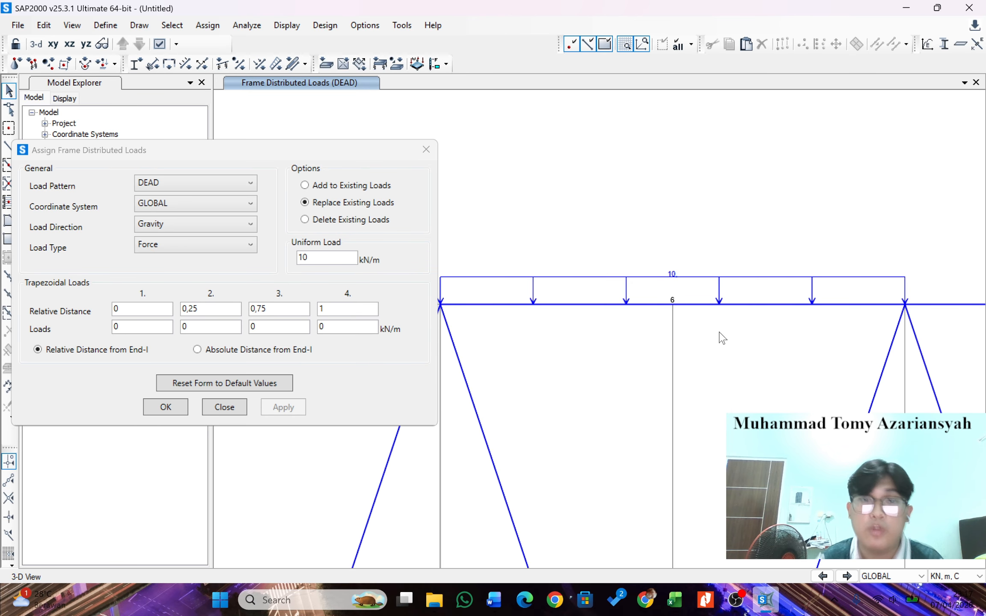
middle_drag(719, 333, 548, 334)
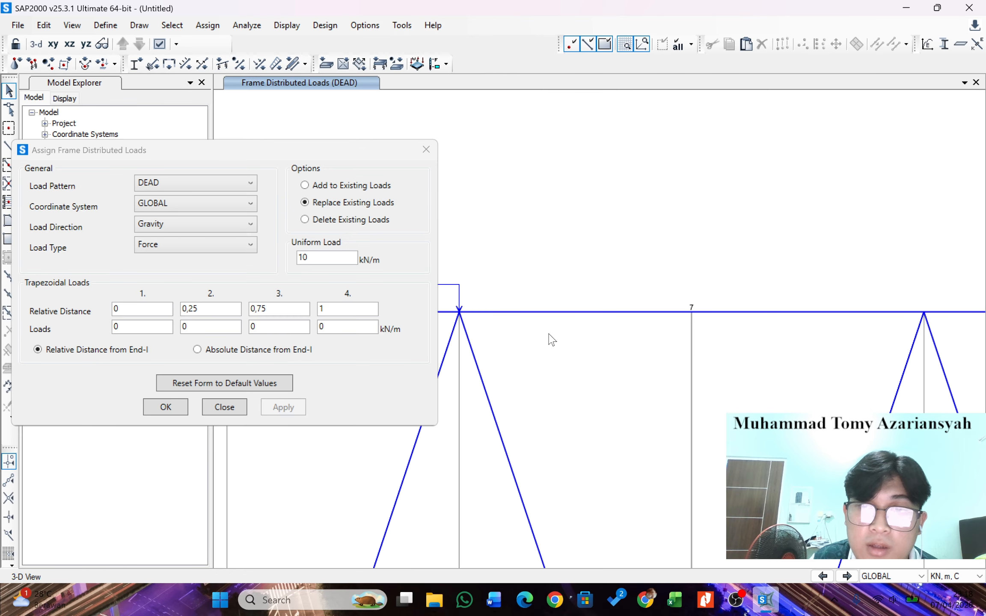
click(606, 313)
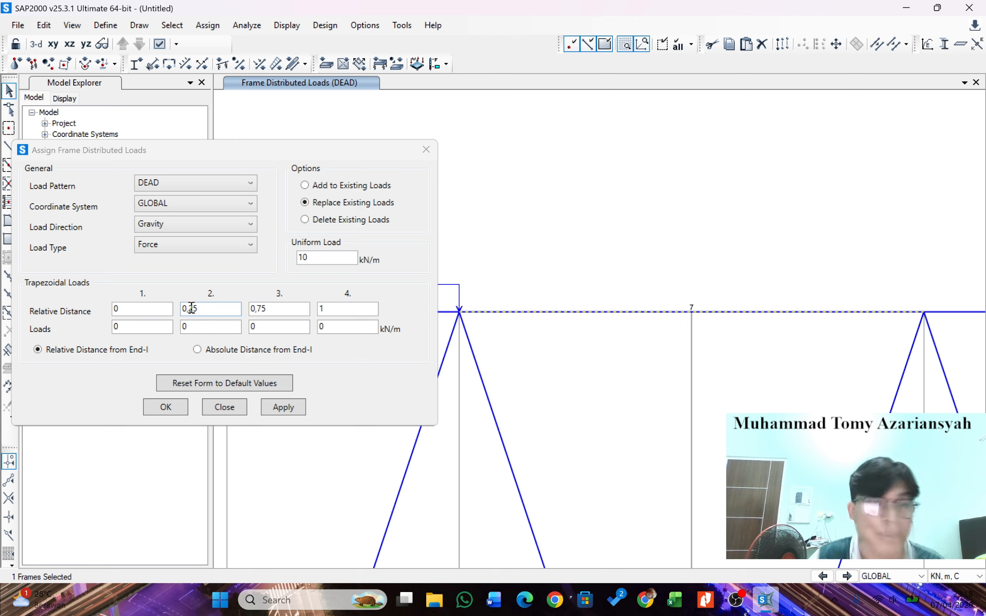
click(139, 313)
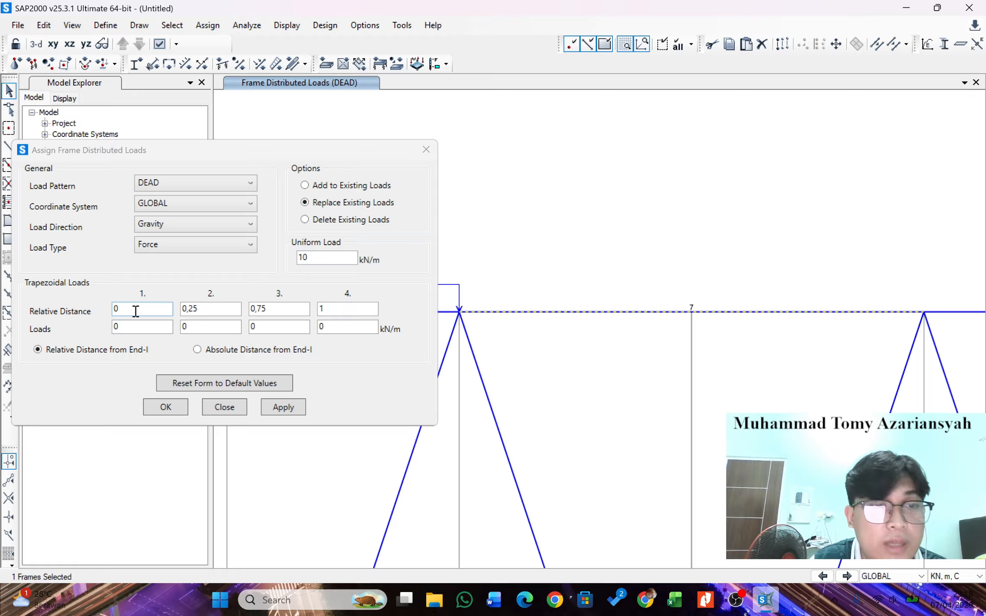
click(191, 308)
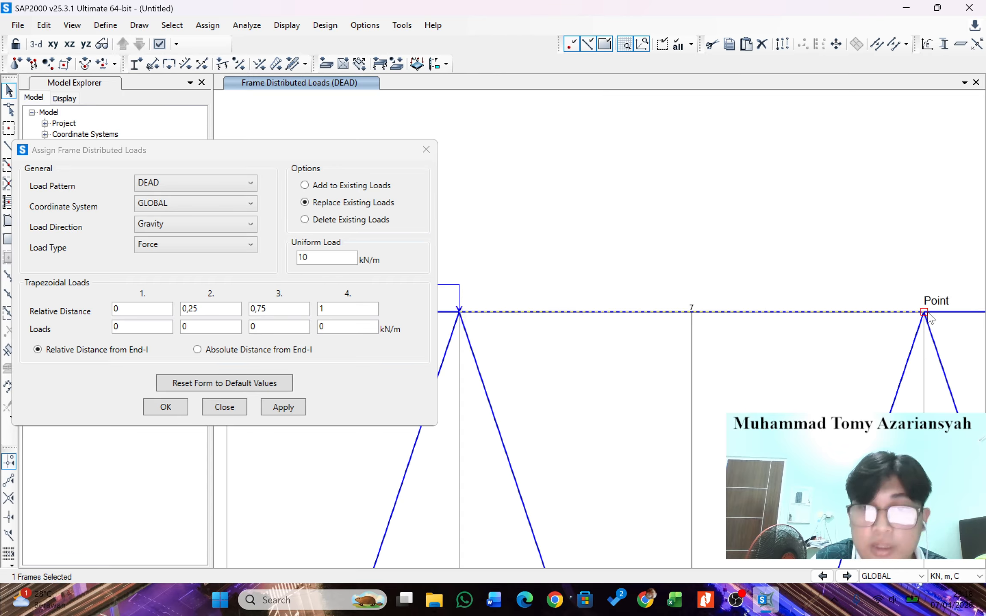
click(264, 312)
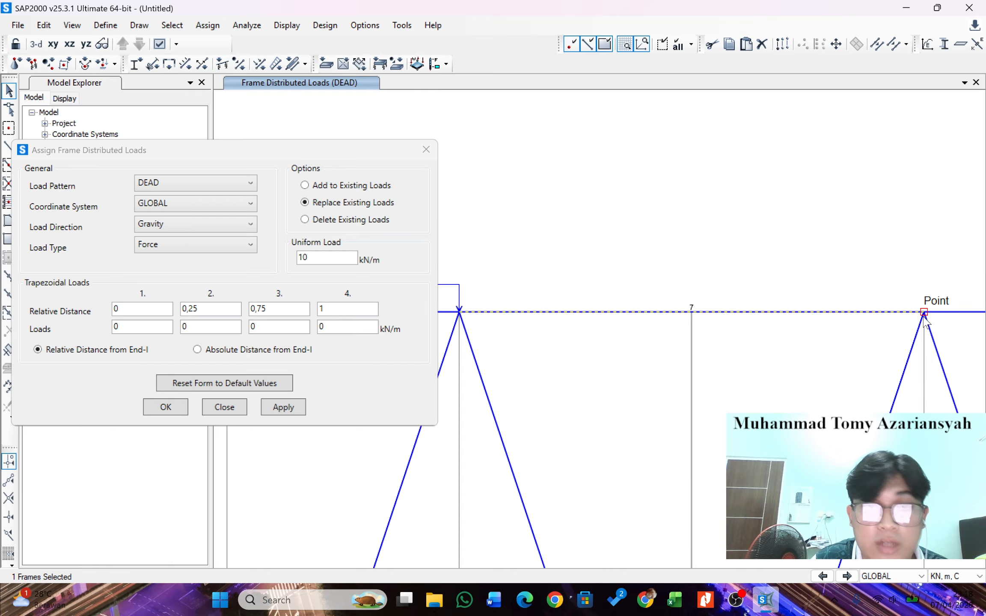
Assign frame 7 trapezoidal gravity loads of 0, 20 and 0 kN/m at absolute distances 0, 2 and 4 m, with the 10 kN/m uniform load.
click(197, 350)
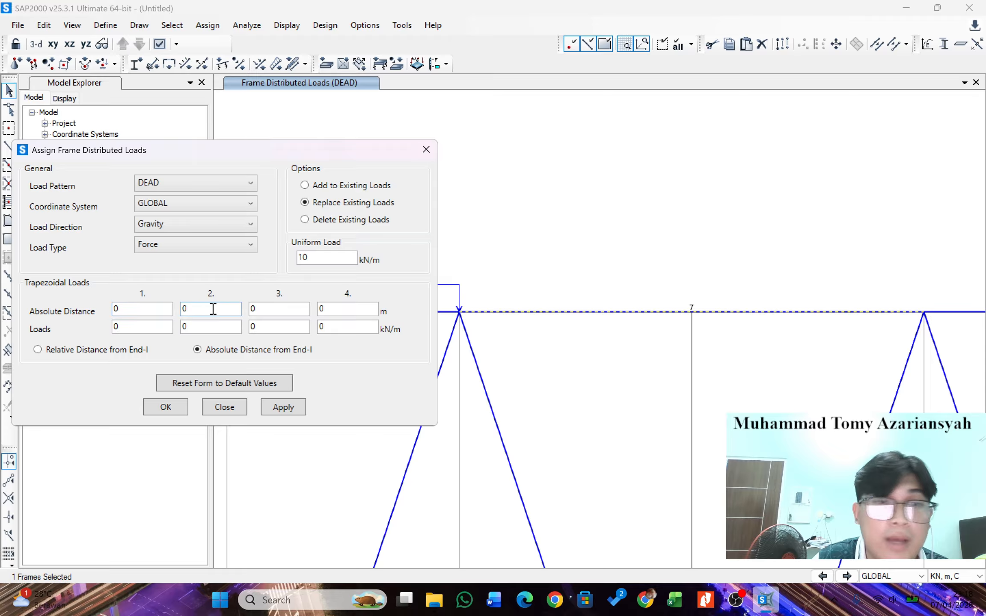
click(200, 308)
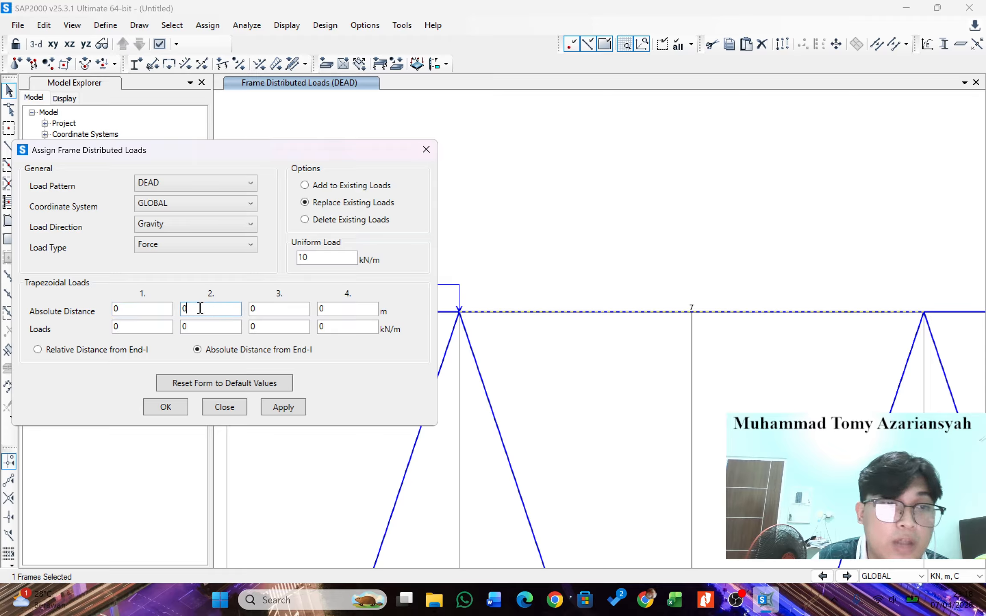
text(2)
click(262, 308)
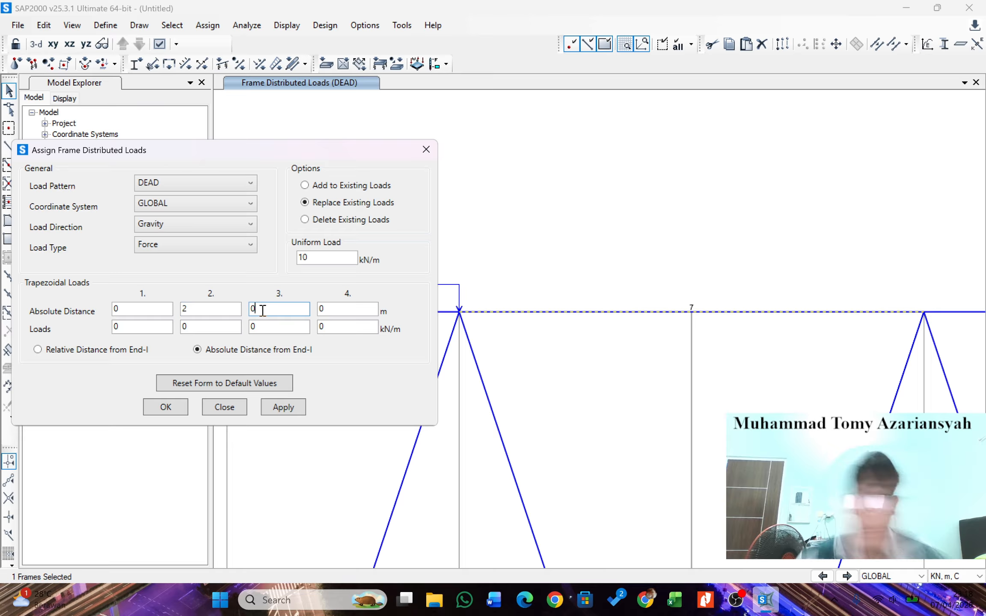
text(4)
click(195, 327)
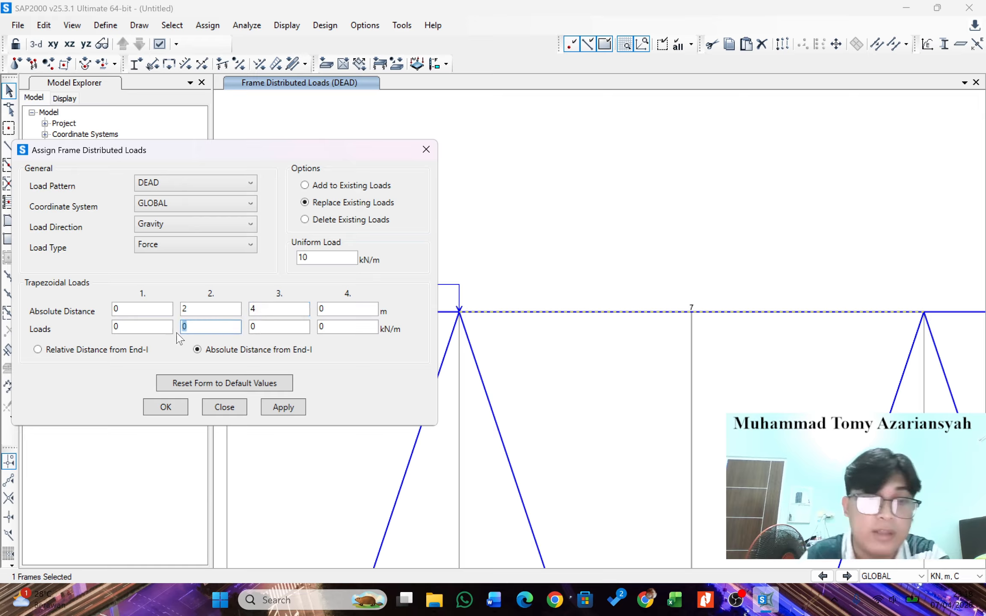
text(2)
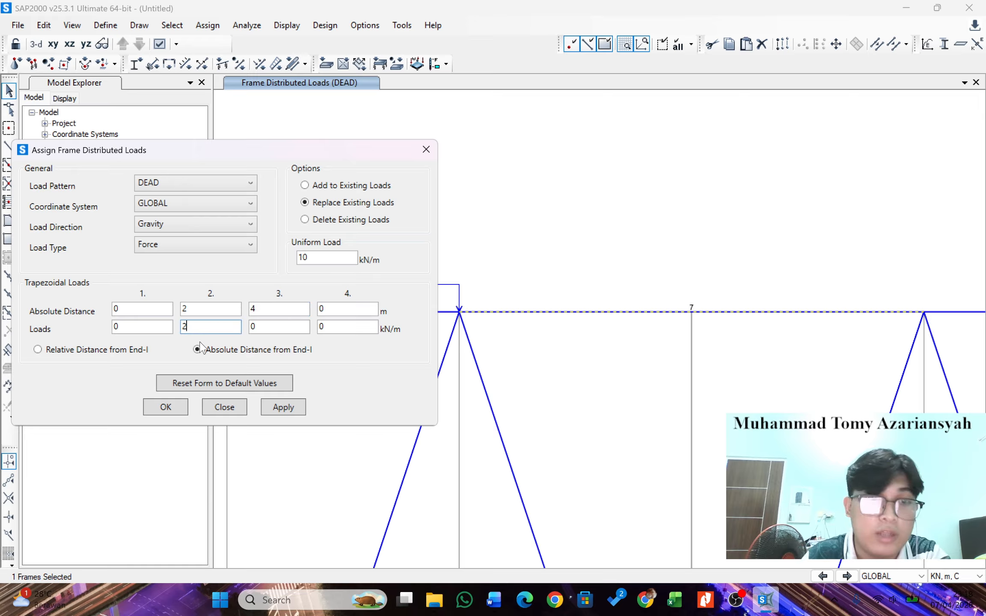
text(0)
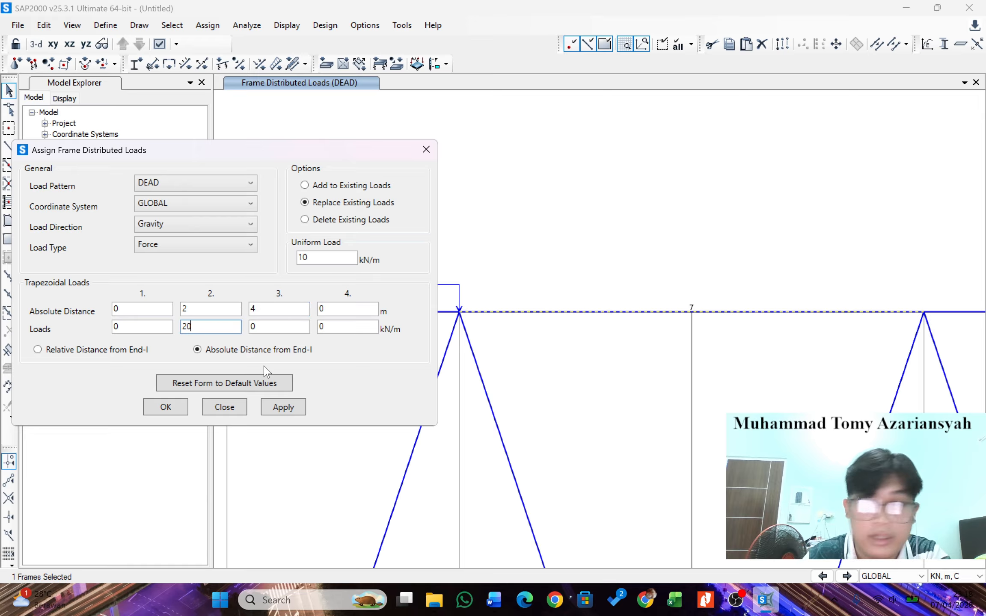
click(298, 404)
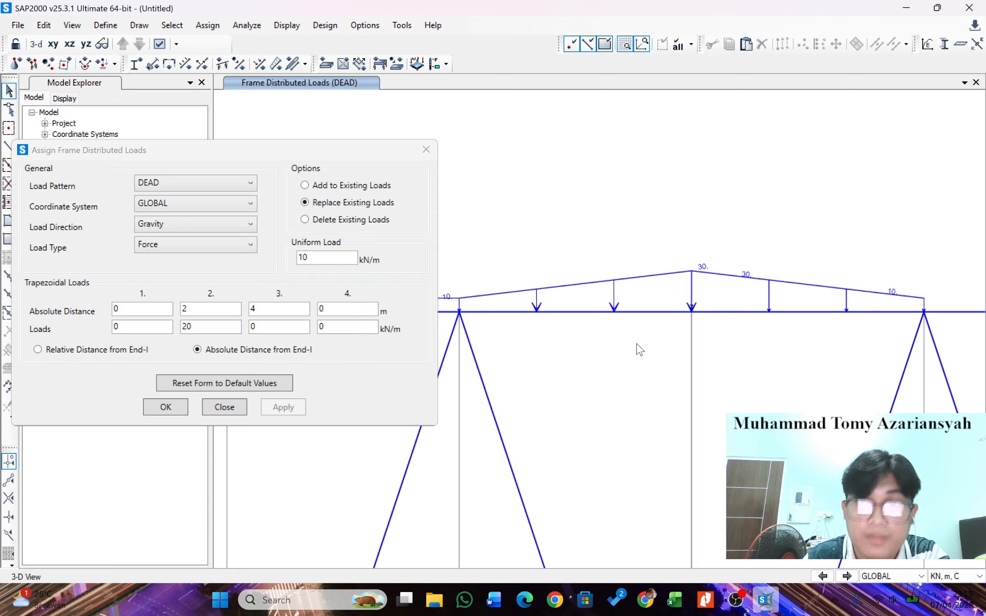
Set the uniform load to 0 and reassign only the triangular load to top chord frame 7.
double_click(308, 259)
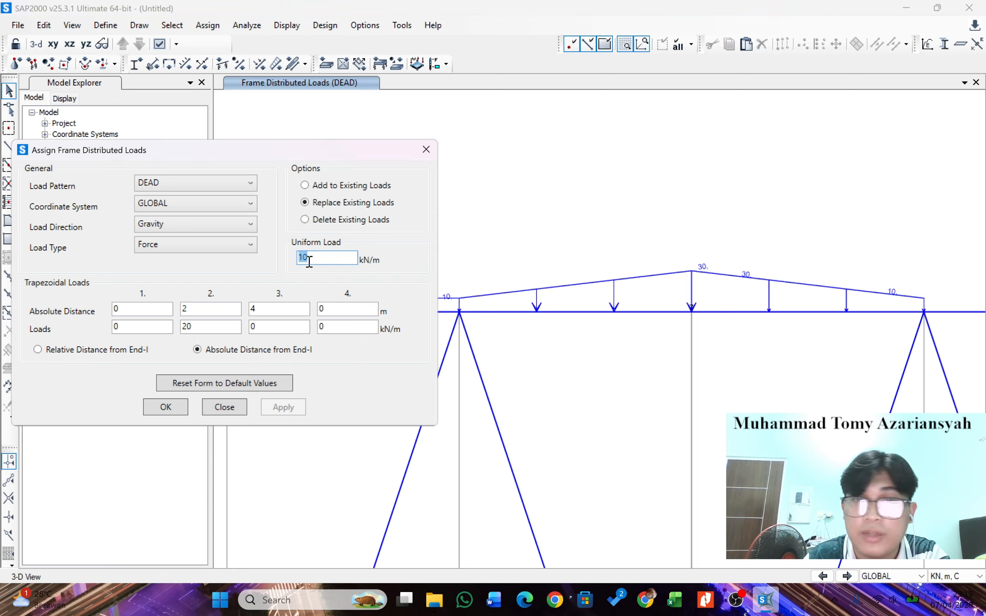
text(0)
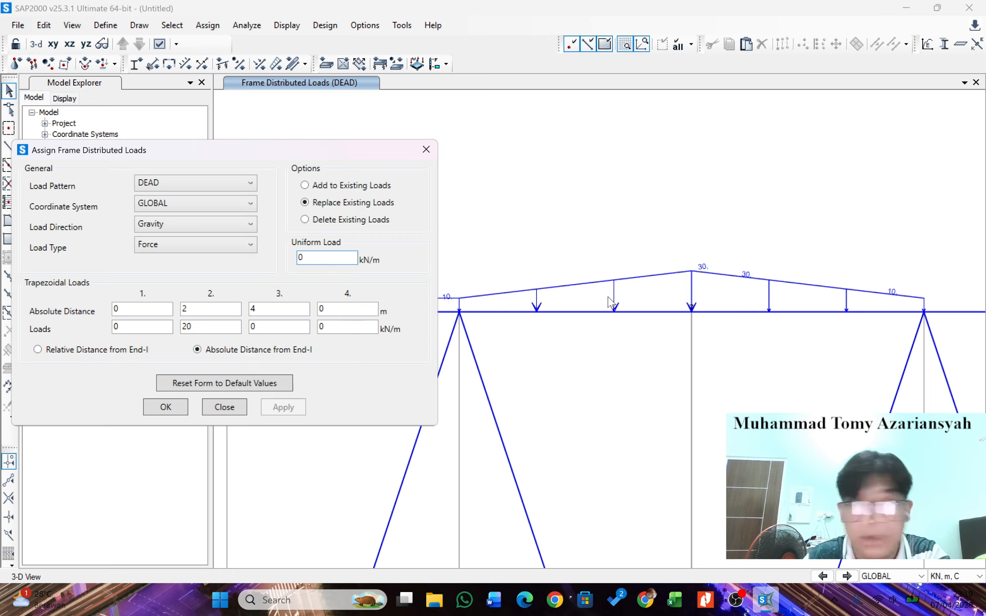
click(597, 313)
click(281, 409)
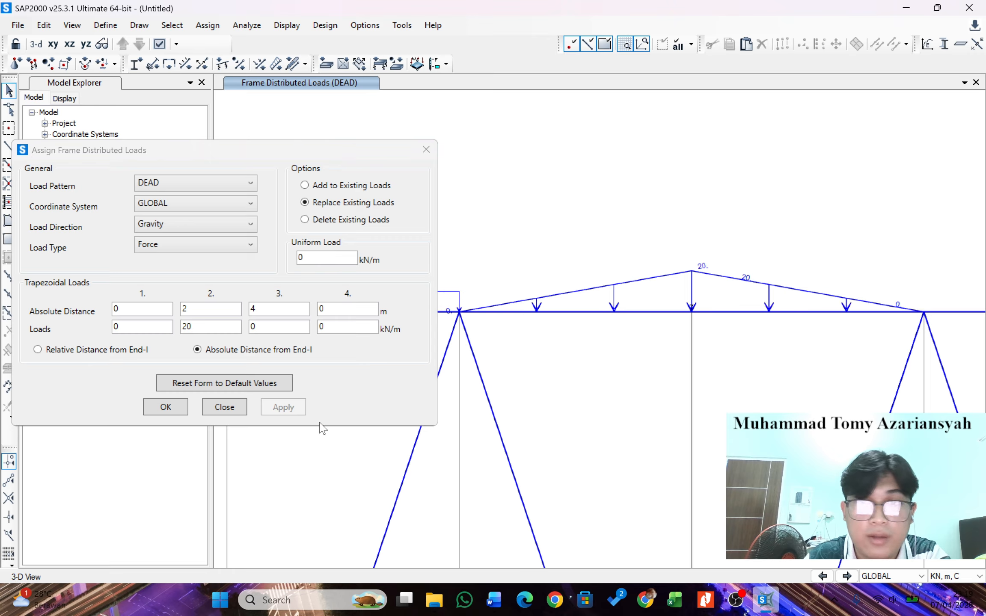
Assign trapezoidal loads of 0, 20 and 20 kN/m at absolute distances 0, 2 and 4 m to top chord frame 8.
scroll(616, 347, down, 3)
scroll(642, 345, up, 2)
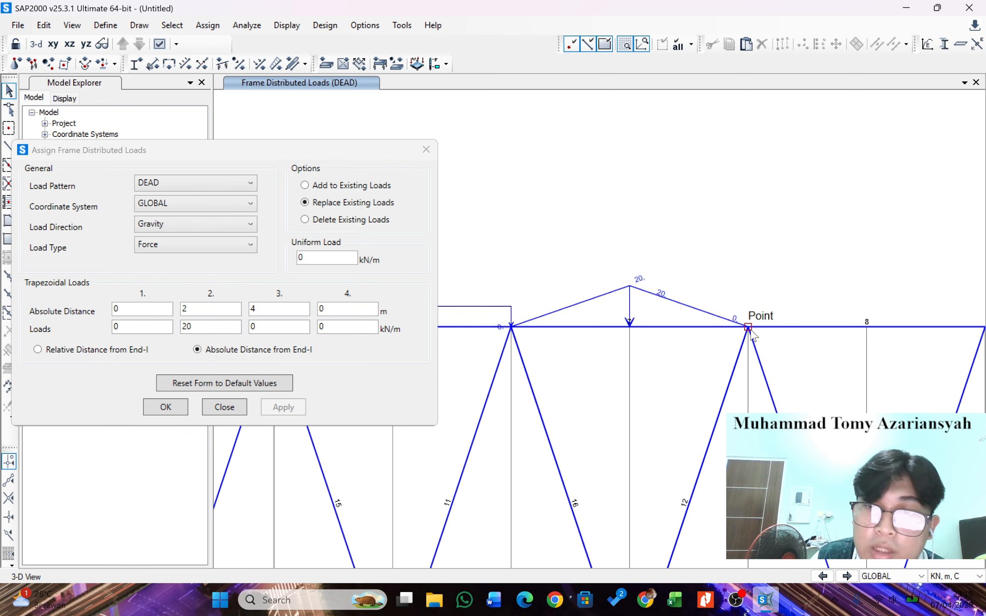
scroll(749, 333, down, 3)
scroll(783, 339, up, 2)
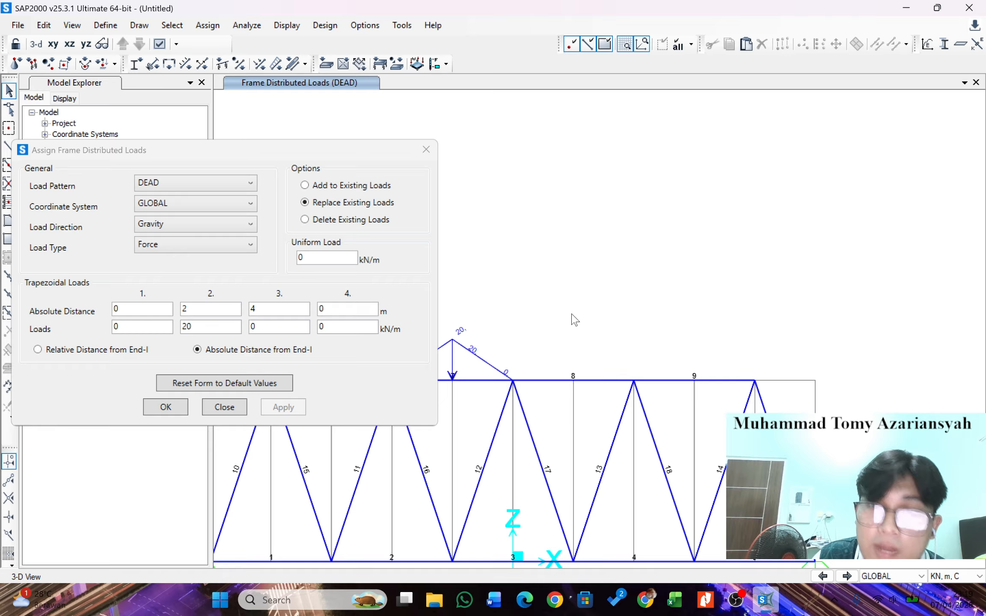
scroll(708, 351, down, 2)
scroll(625, 367, up, 2)
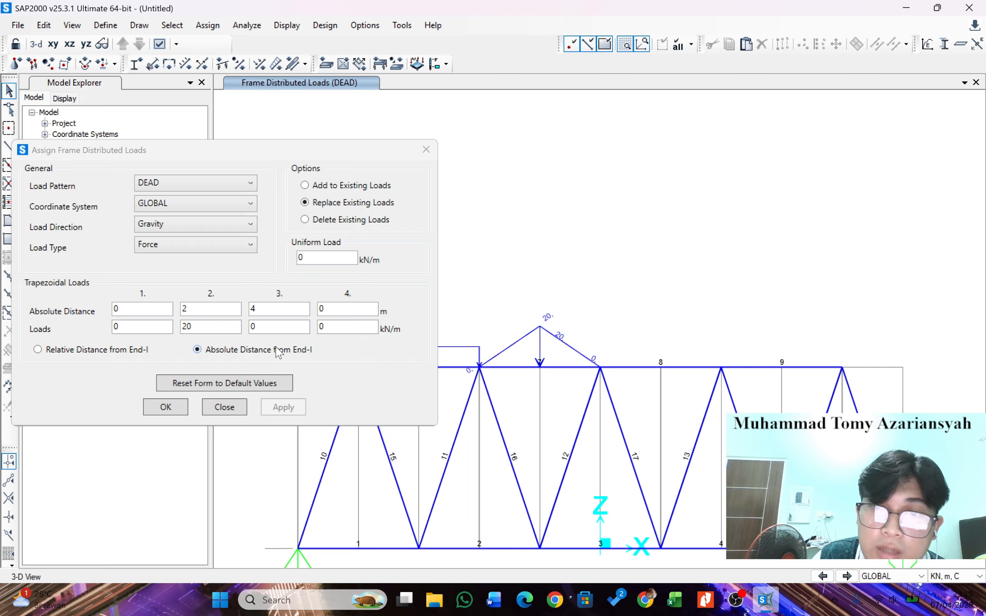
click(263, 327)
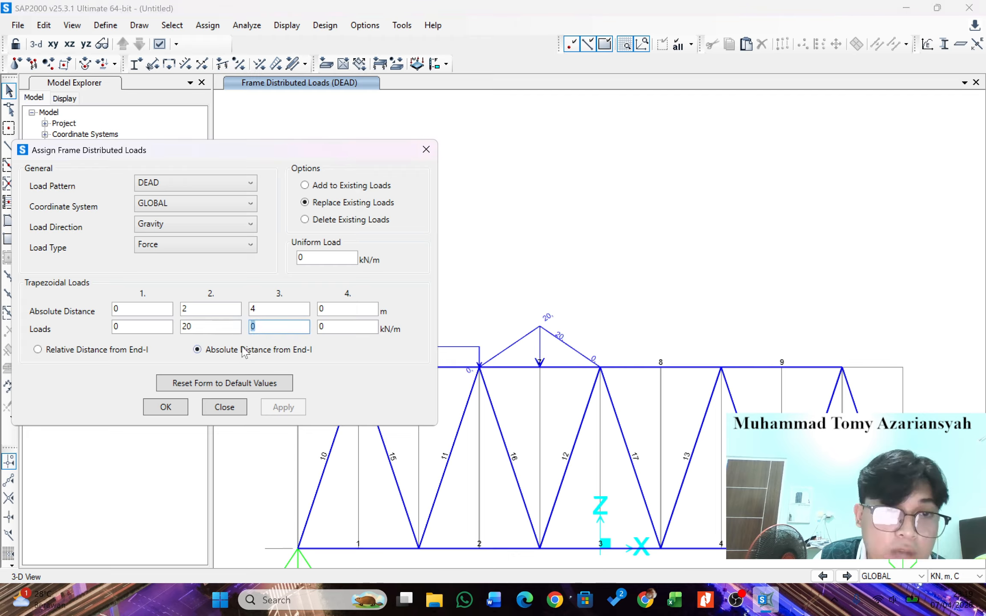
text(20)
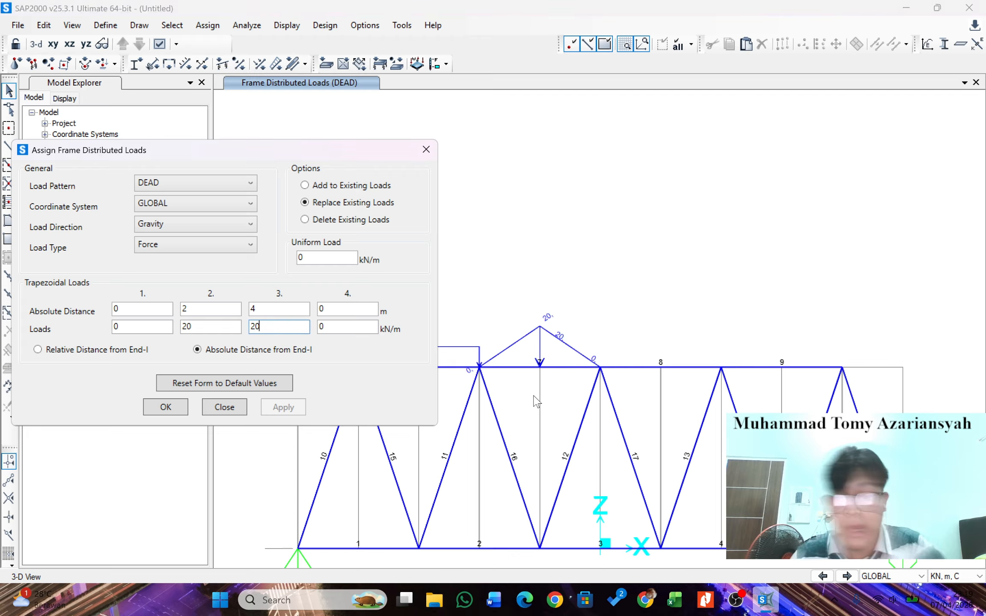
click(646, 368)
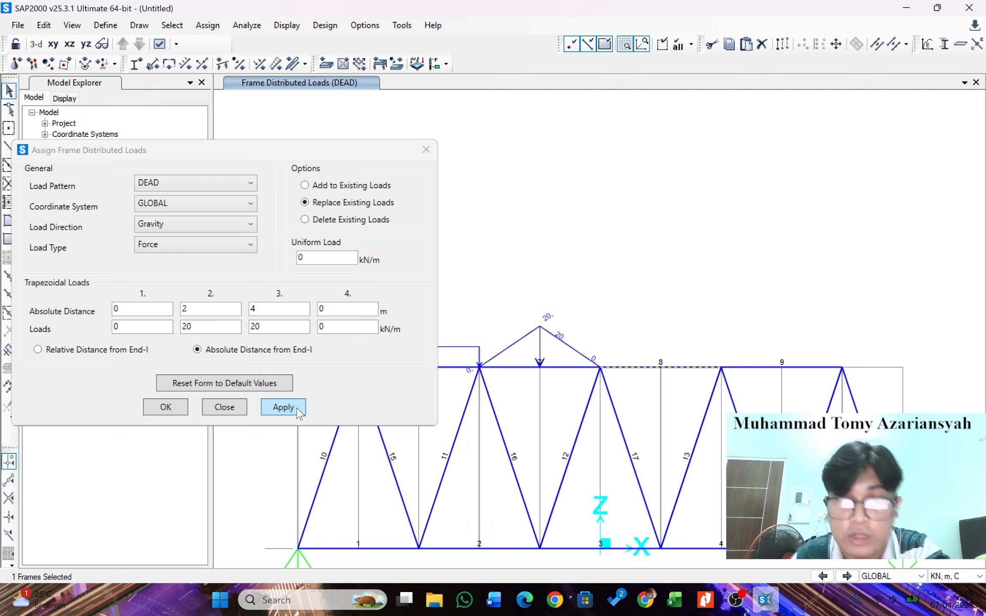
click(283, 407)
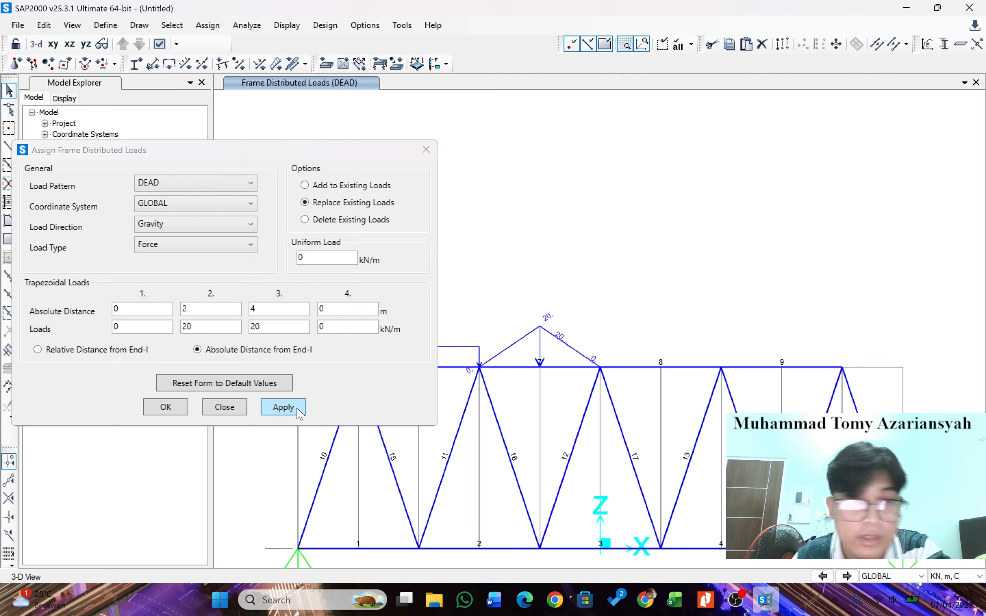
Assign trapezoidal loads of 20, 20 and 0 kN/m at absolute distances 0, 2 and 4 m to top chord frame 9.
click(764, 368)
click(133, 313)
drag(123, 328, 85, 333)
text(20)
drag(261, 326, 226, 325)
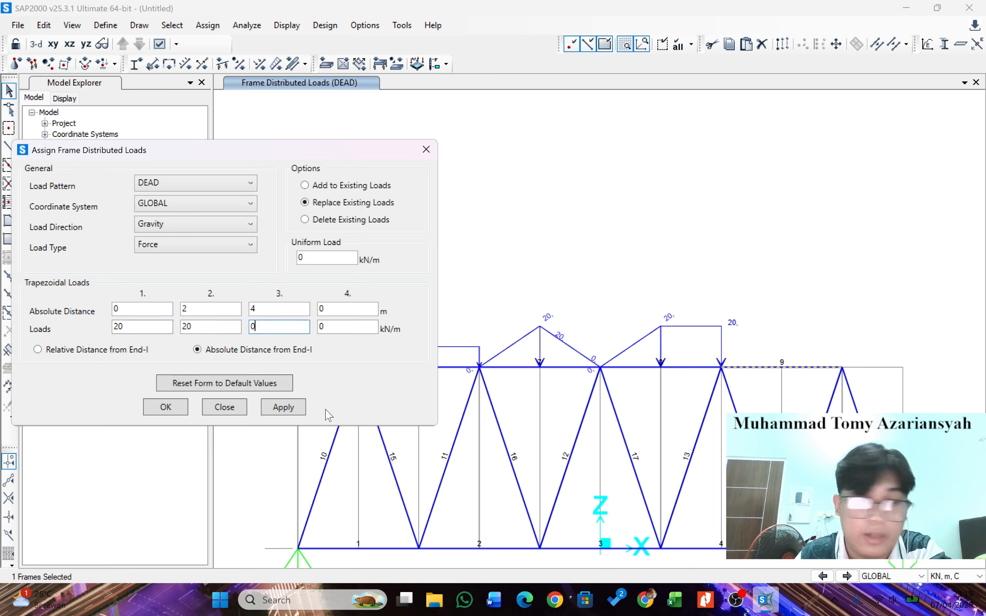
text(0)
click(283, 407)
scroll(652, 422, down, 3)
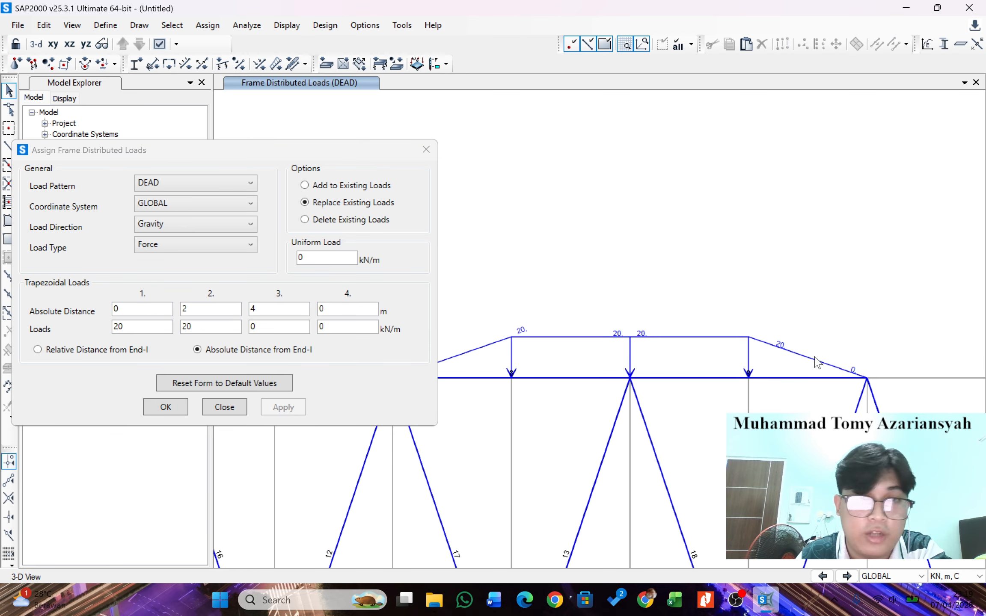
scroll(798, 369, up, 1)
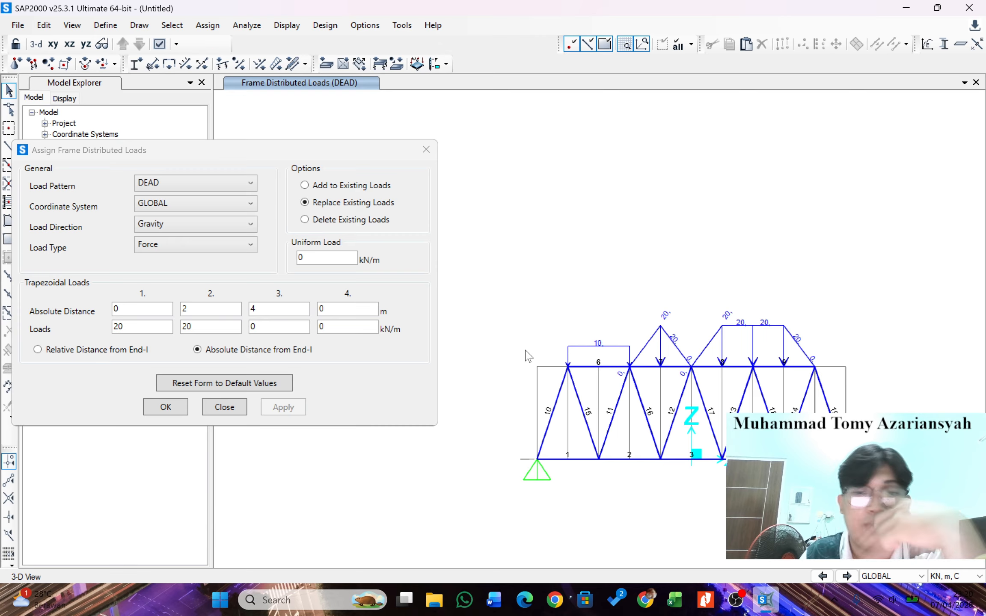
Remove the distributed loads from top chord frames 6 to 9 and reset all trapezoidal distances and loads to 0.
click(610, 369)
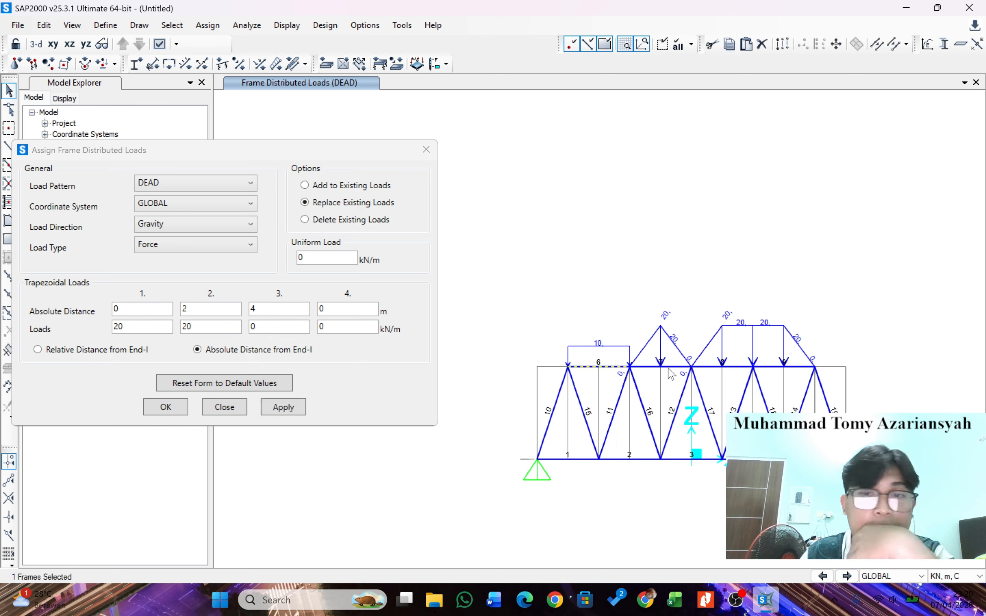
click(739, 373)
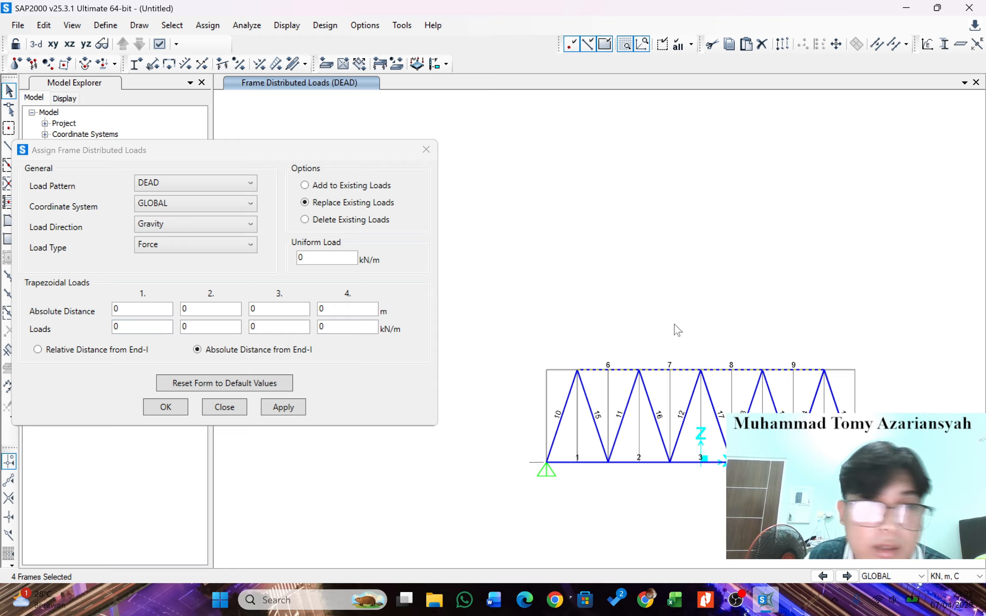
key(Escape)
Assign top chord frame 6 a gravity load rising from 0 kN/m at 0 m to 20 kN/m at 4 m.
click(599, 370)
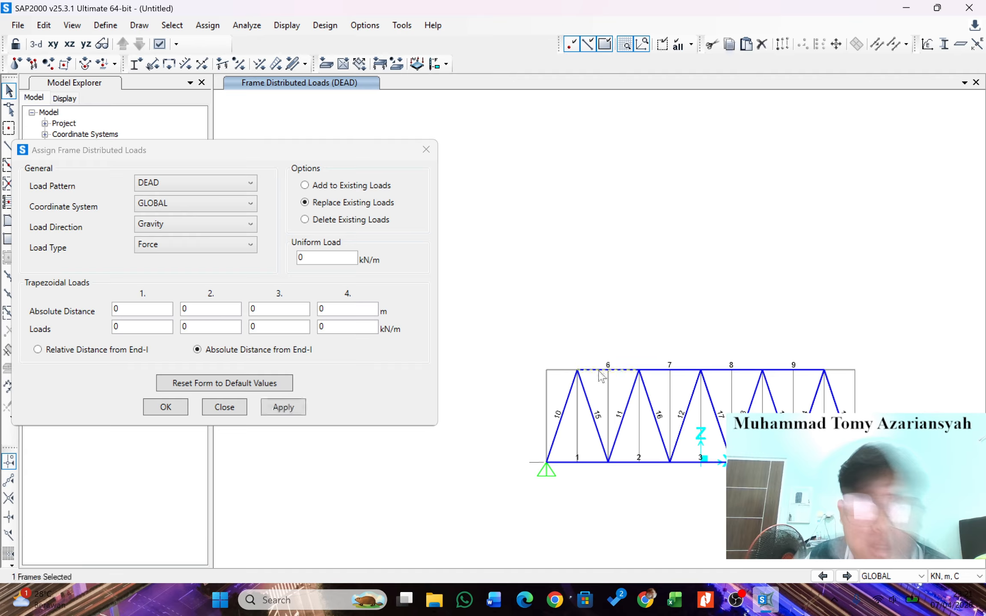
double_click(196, 309)
text(4)
click(196, 326)
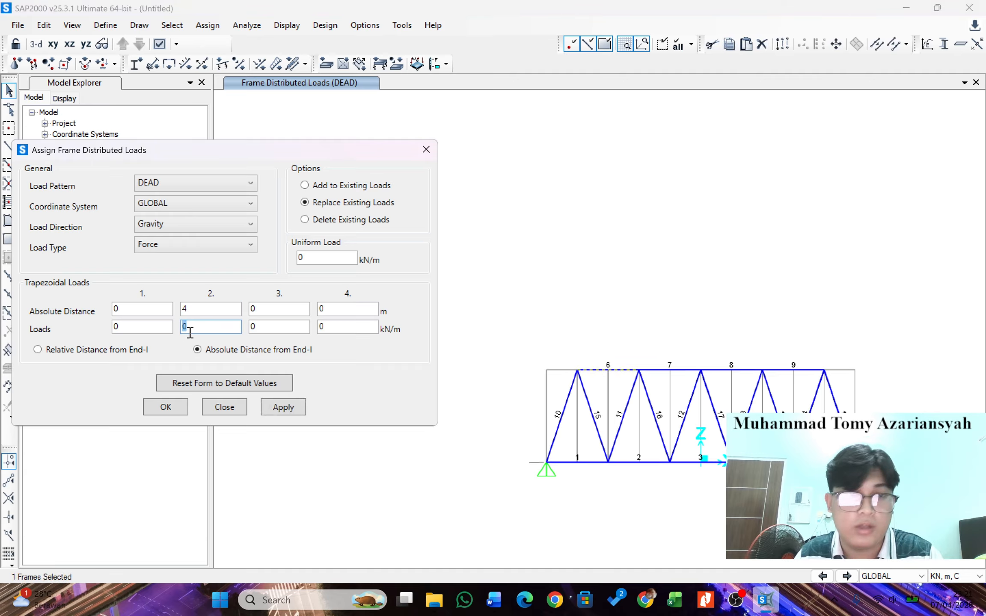
text(20)
click(280, 406)
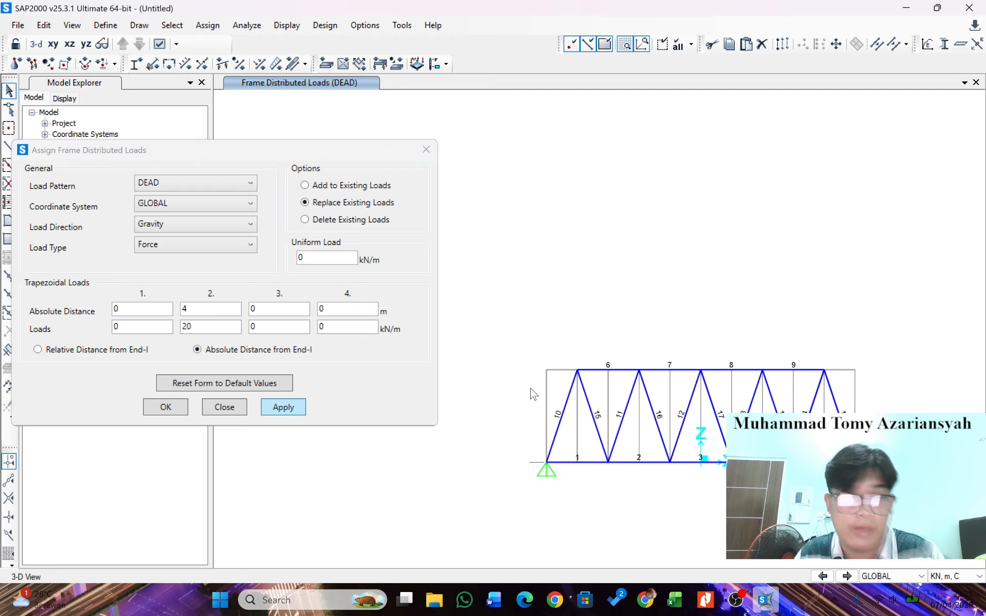
Assign top chord frames 7 and 8 a constant gravity load of 20 kN/m from 0 to 4 m.
click(658, 371)
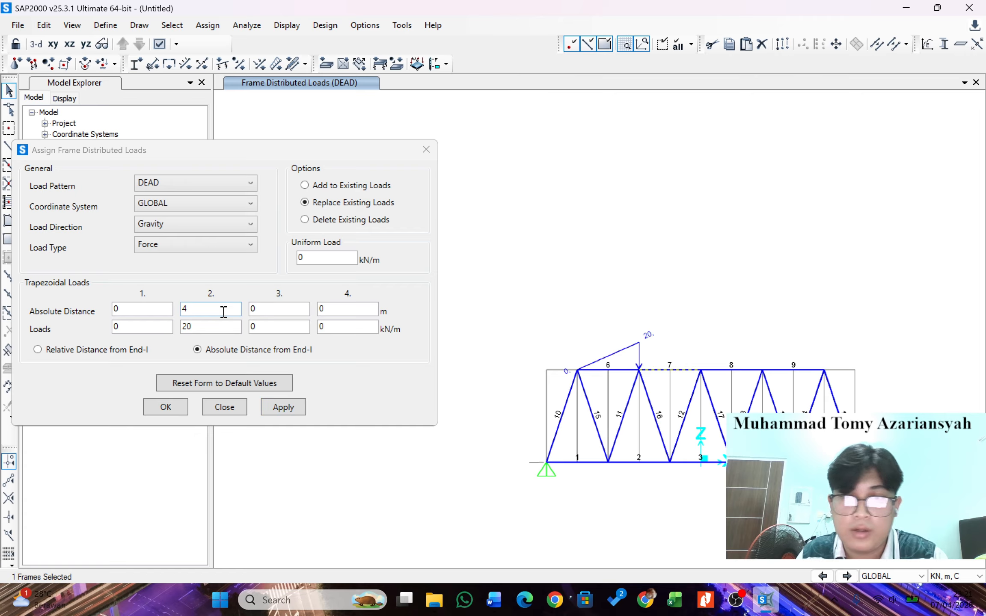
click(125, 326)
text(20)
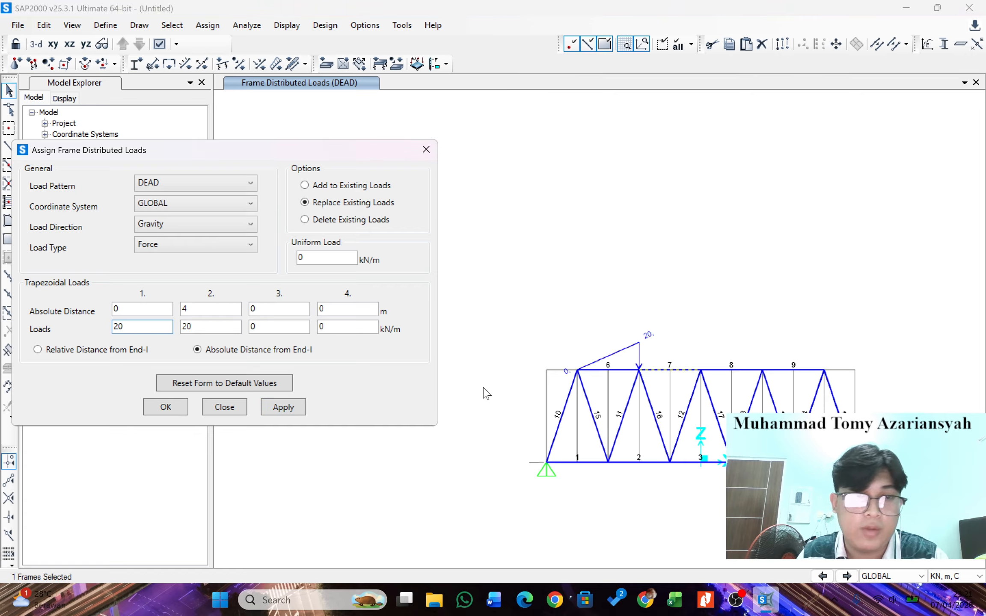
click(286, 407)
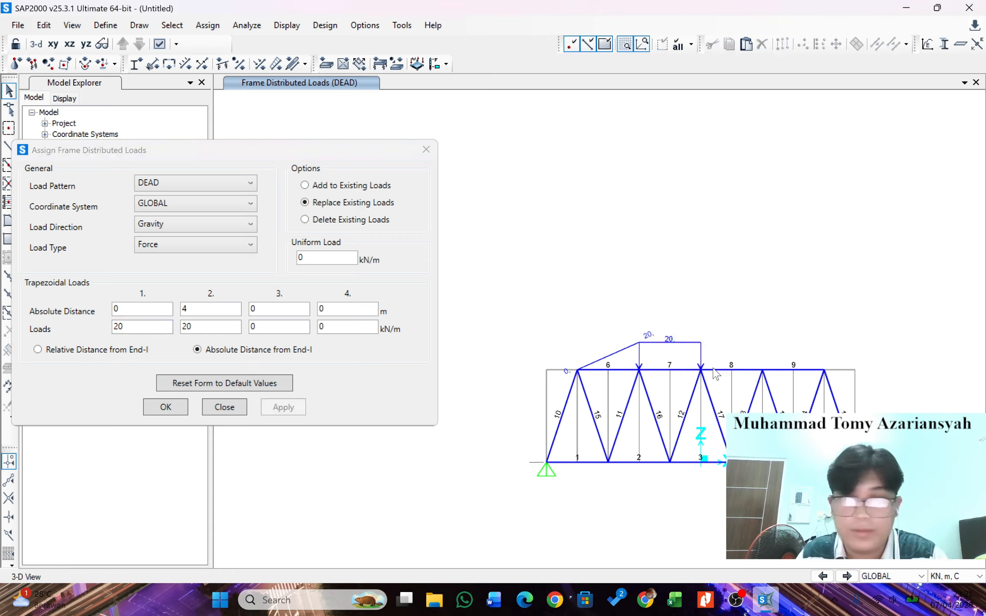
click(724, 370)
click(282, 407)
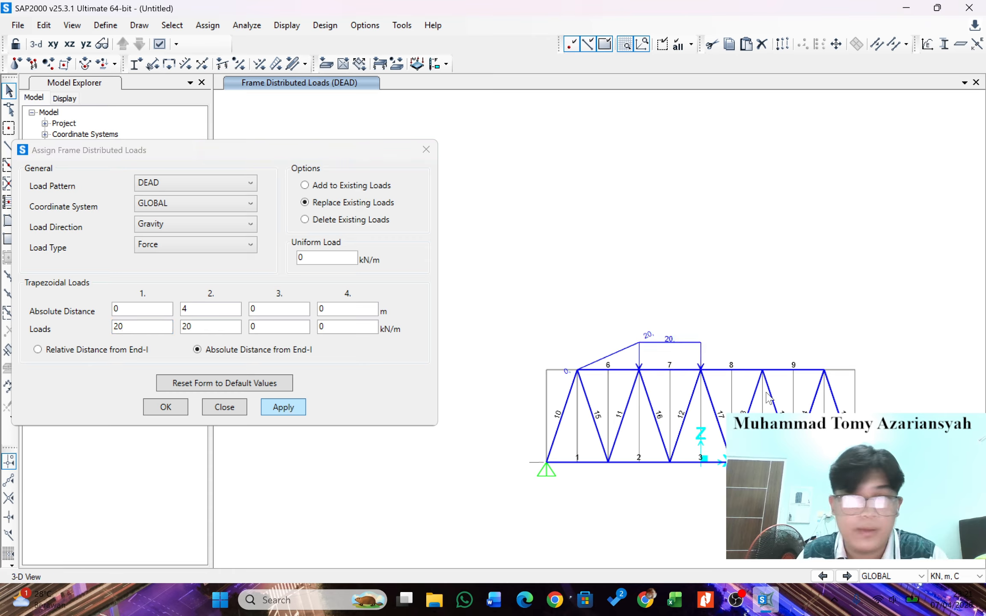
Assign top chord frame 9 a gravity load falling from 20 kN/m at 0 m to 0 at 4 m, and finish the load assignment.
click(783, 380)
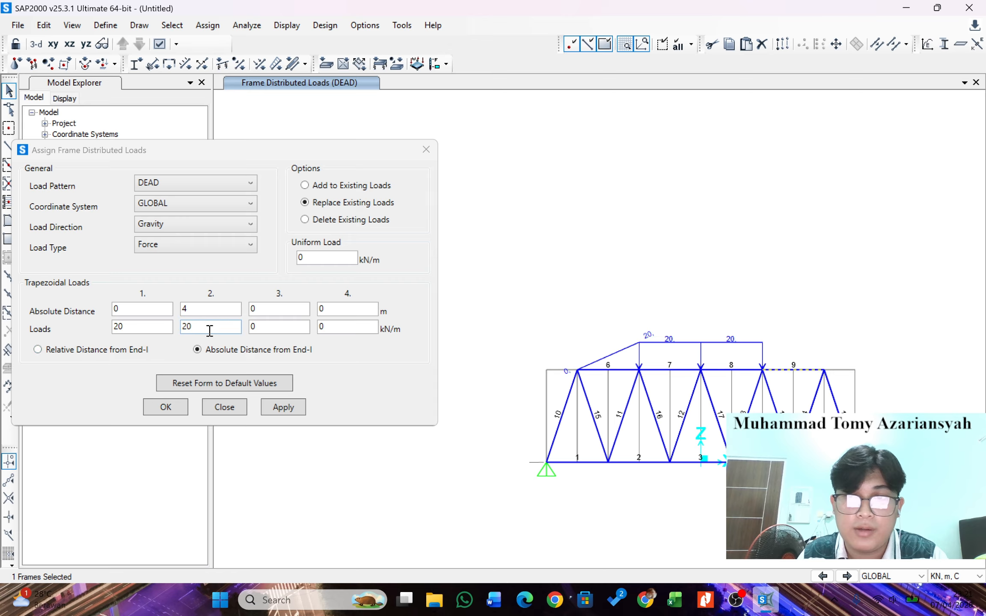
double_click(191, 327)
text(0)
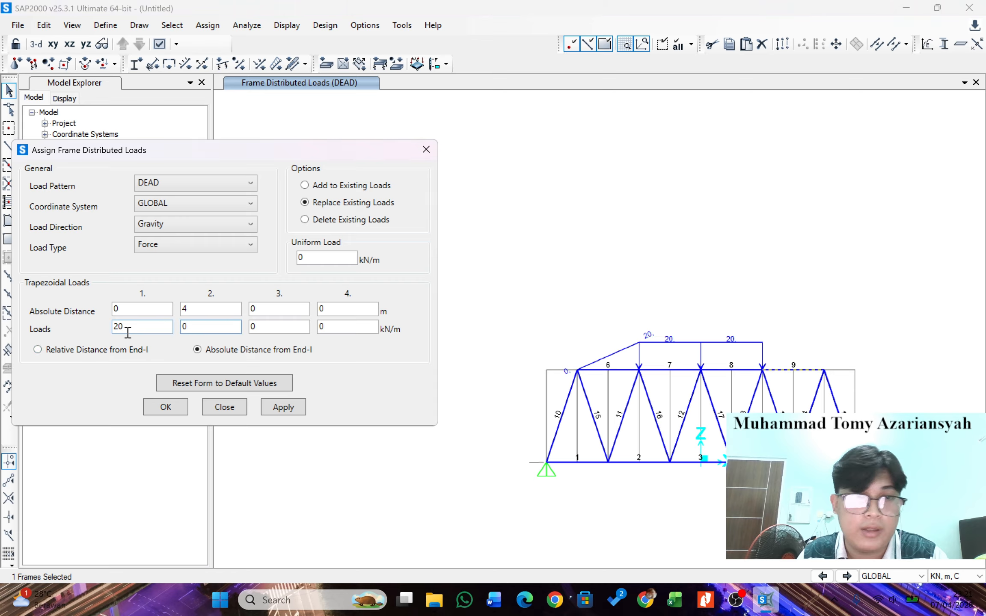
click(283, 407)
scroll(758, 398, up, 1)
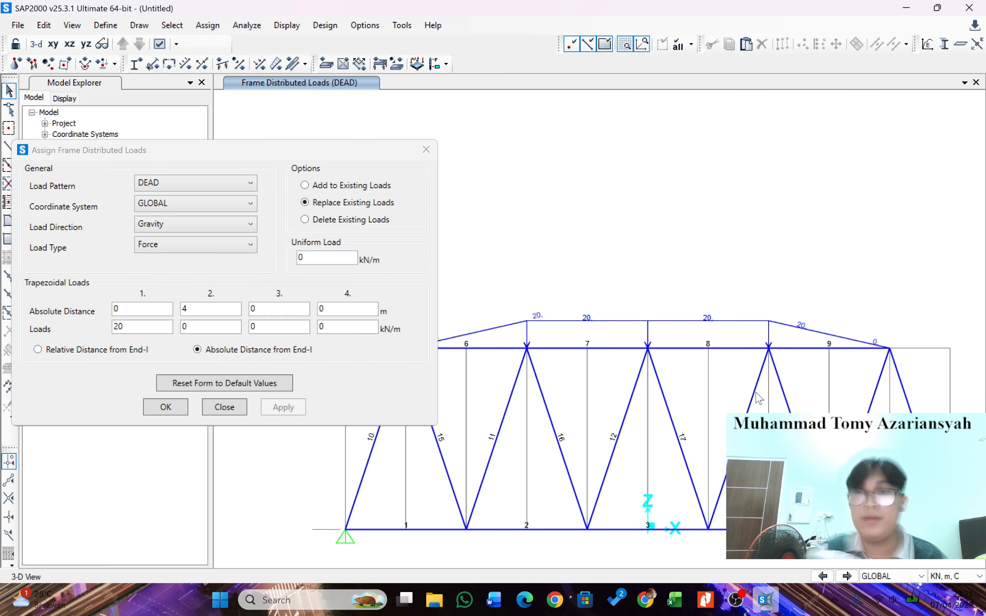
scroll(753, 398, down, 3)
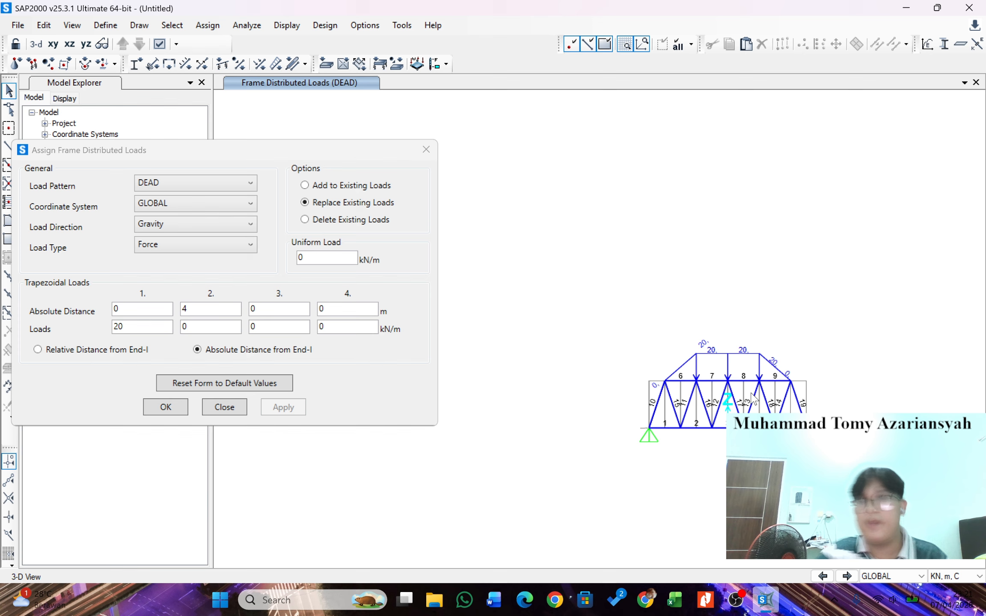
click(426, 149)
scroll(762, 396, up, 2)
scroll(763, 396, up, 2)
click(653, 350)
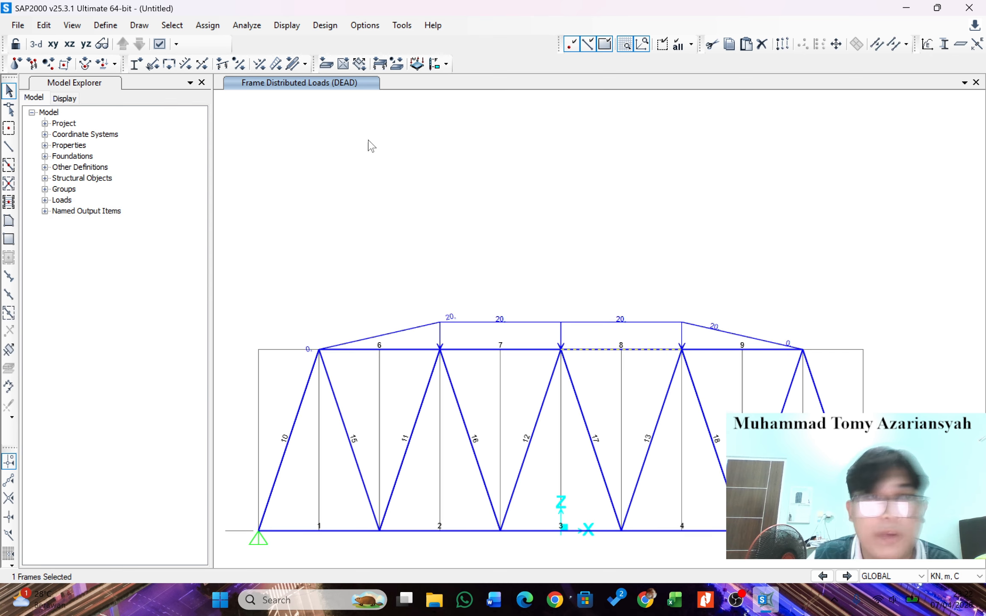
click(208, 25)
mouse_move(235, 193)
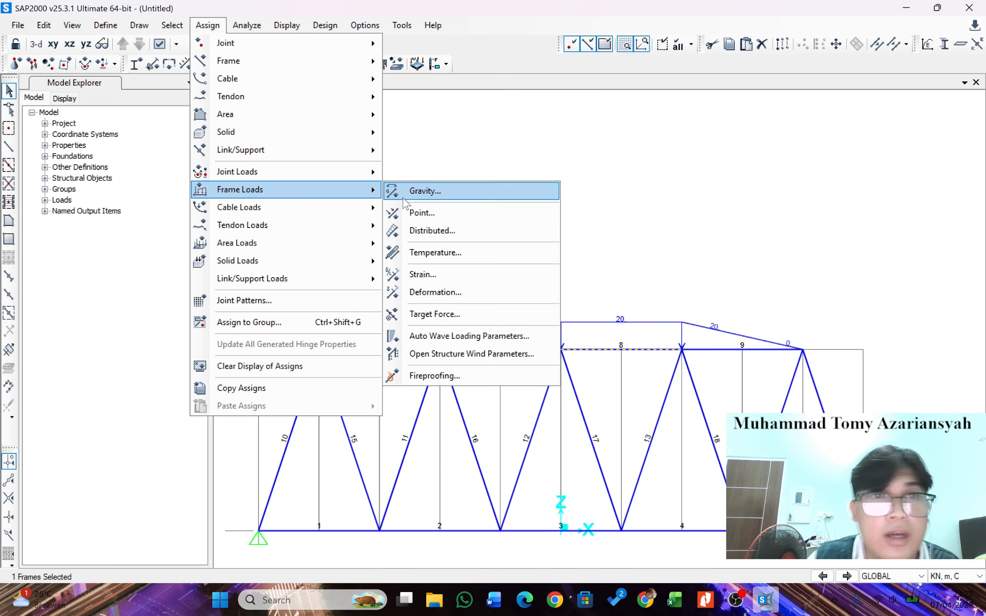
click(426, 213)
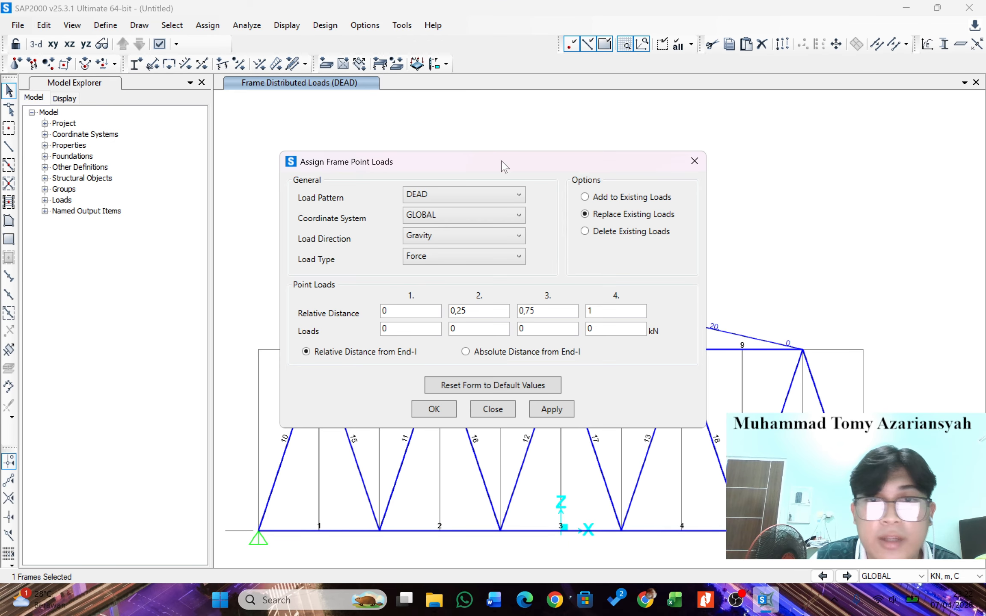
scroll(586, 363, up, 2)
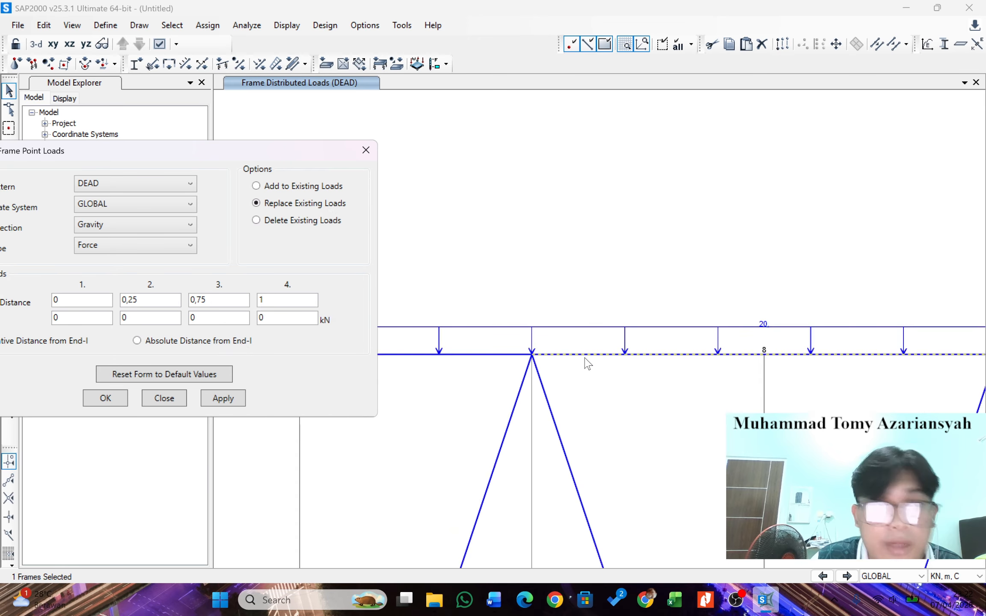
scroll(639, 363, down, 2)
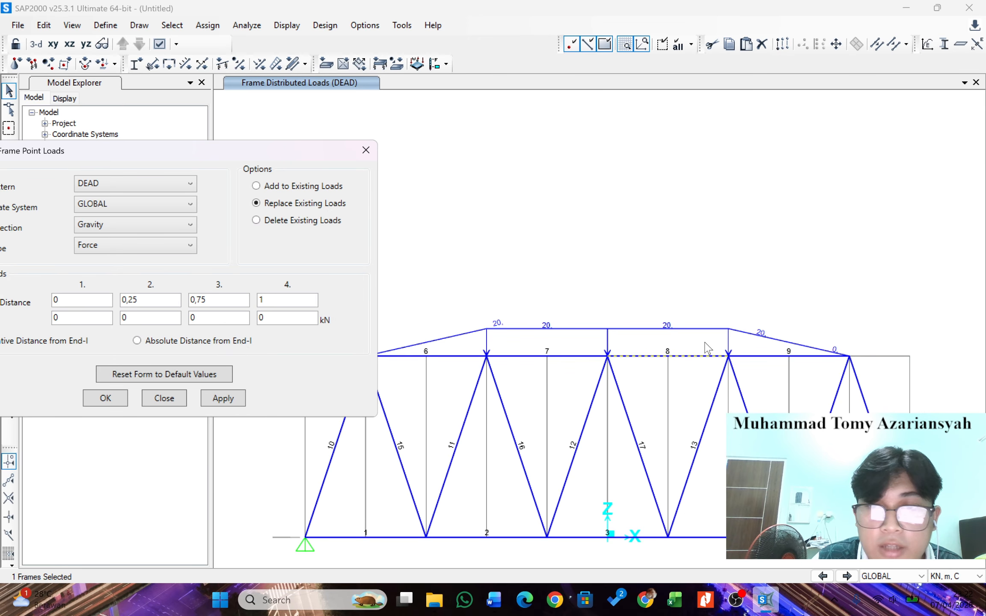
key(Escape)
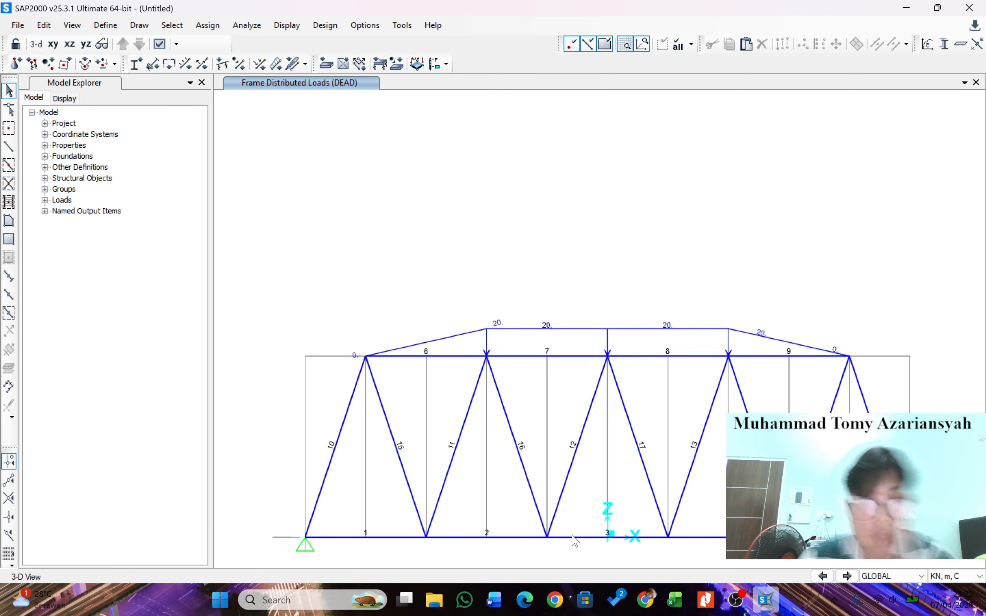
Set up a DEAD gravity point load of 20 kN at an absolute distance of 2 m on bottom chord frame 2.
scroll(506, 543, up, 2)
click(541, 538)
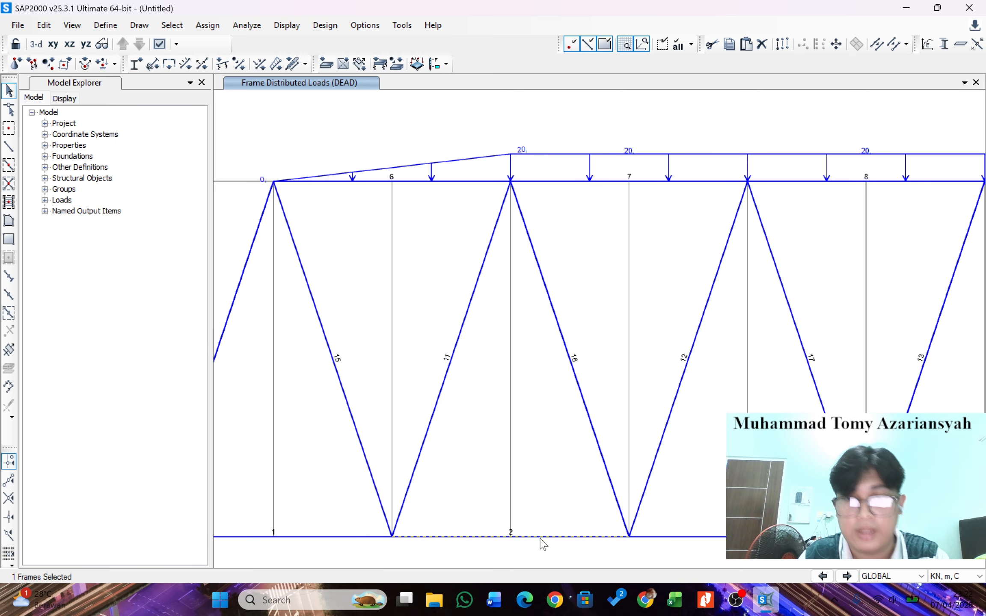
click(172, 26)
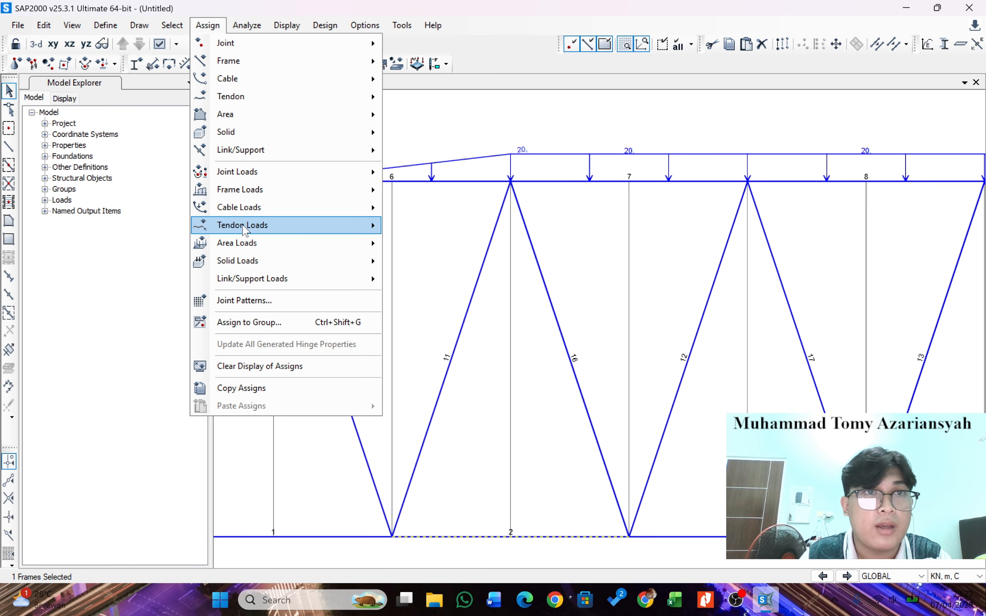
mouse_move(265, 189)
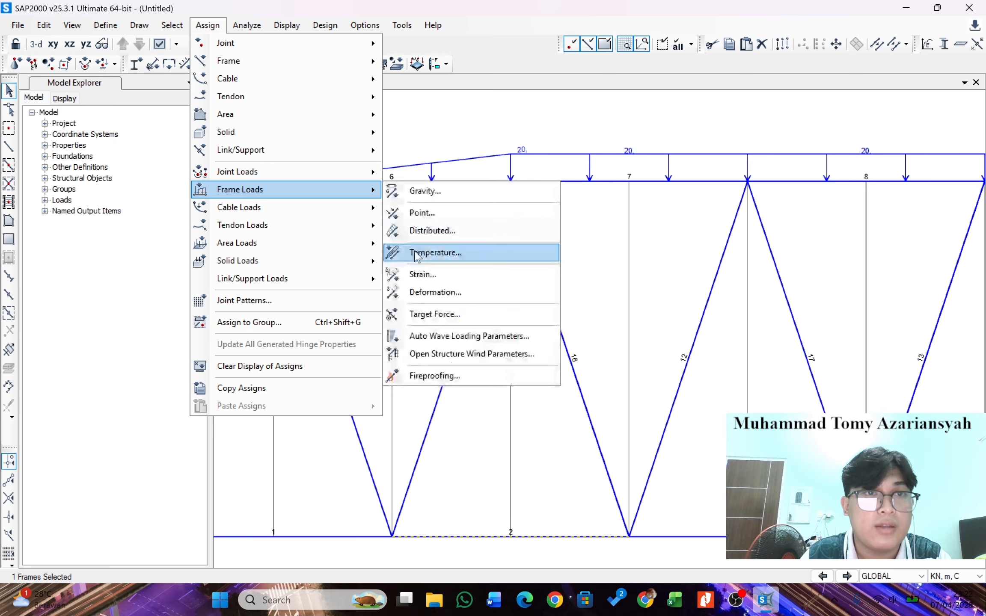
click(422, 212)
click(285, 342)
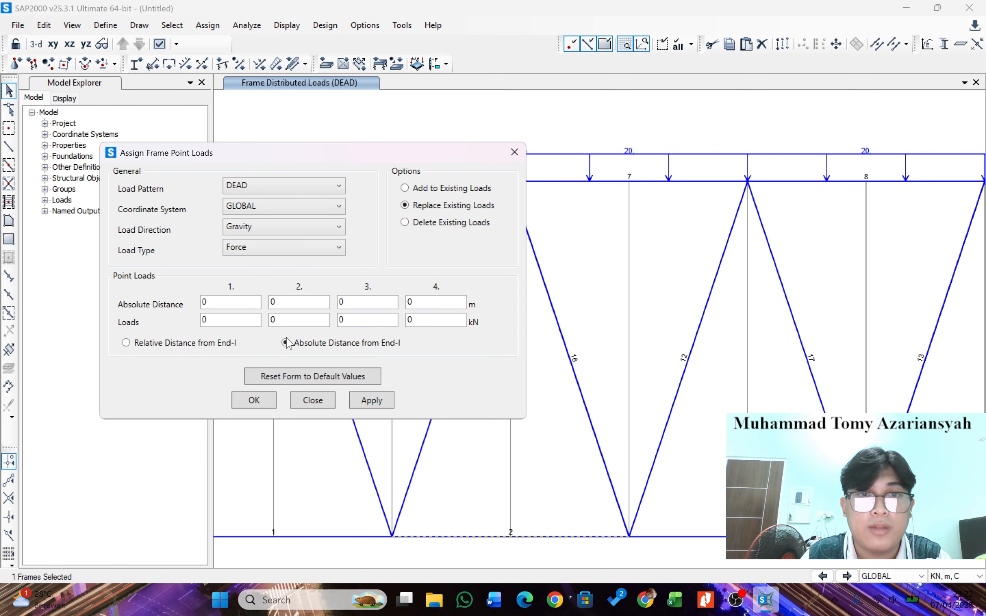
drag(404, 158, 332, 161)
double_click(222, 307)
text(2)
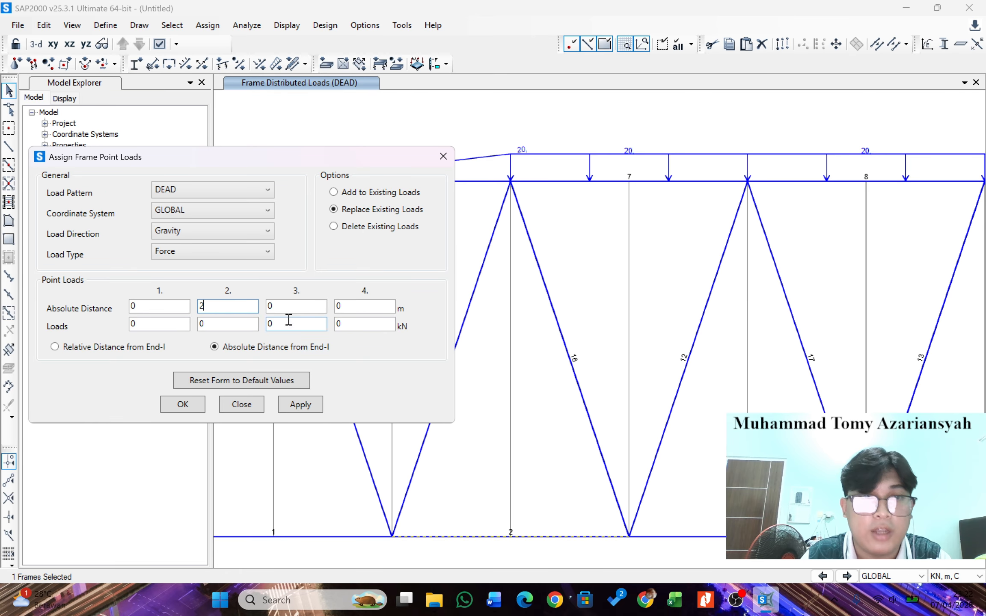
click(212, 326)
text(20)
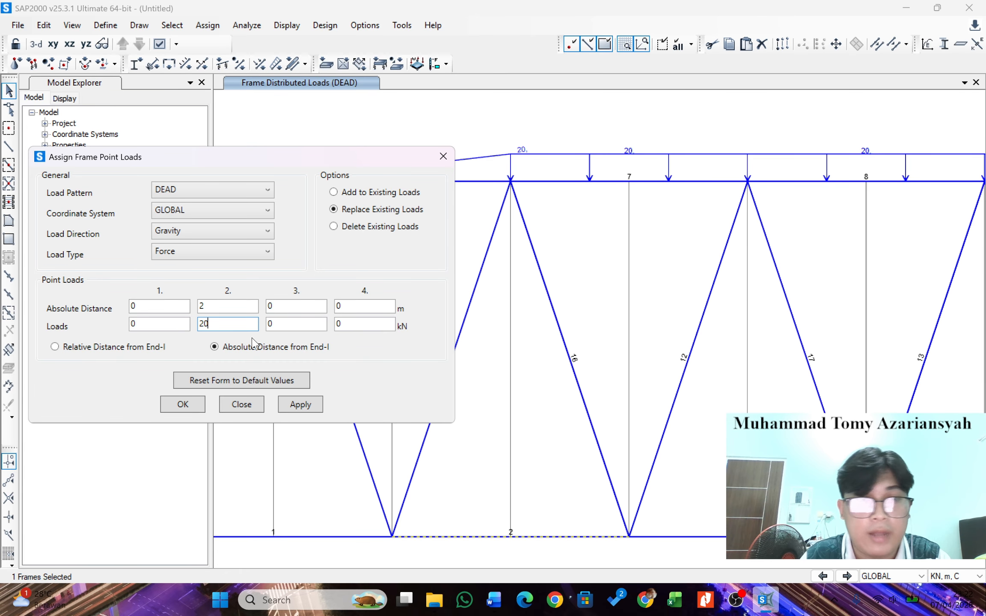
Add a second point load of 10 kN at 3 m and apply the point loads to bottom chord frame 2.
double_click(307, 307)
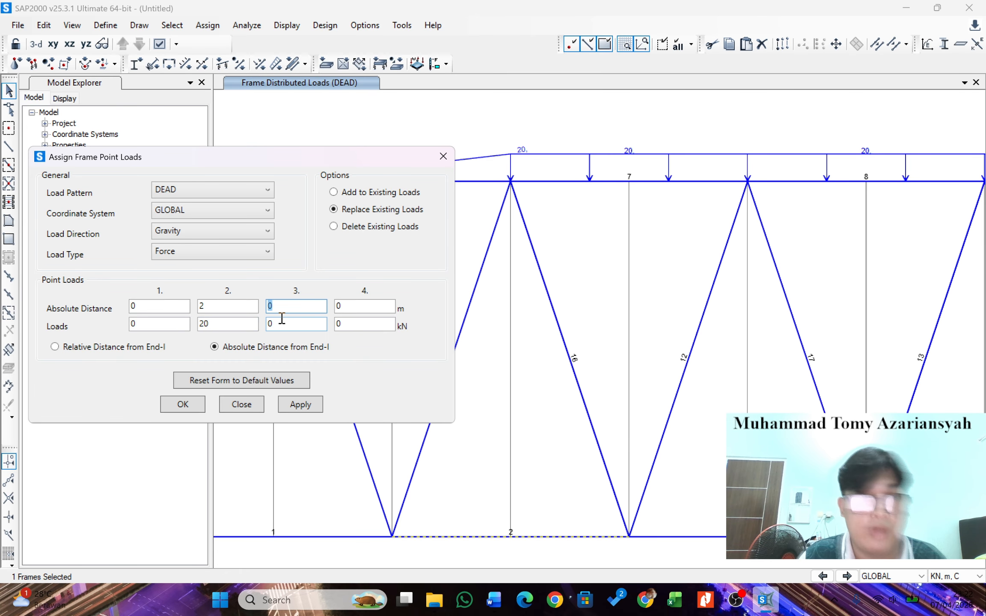
text(3)
double_click(302, 323)
text(1)
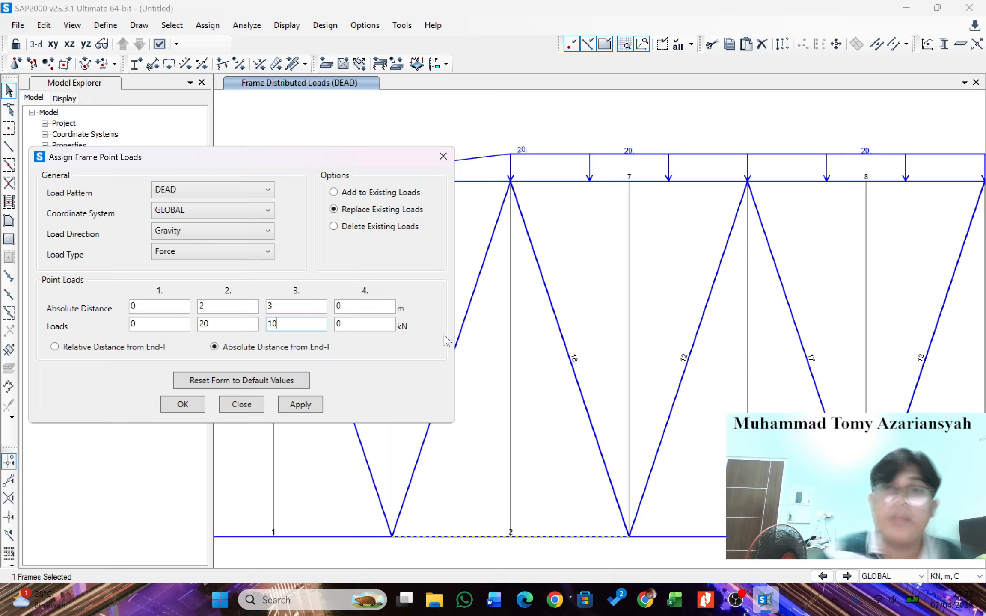
click(306, 405)
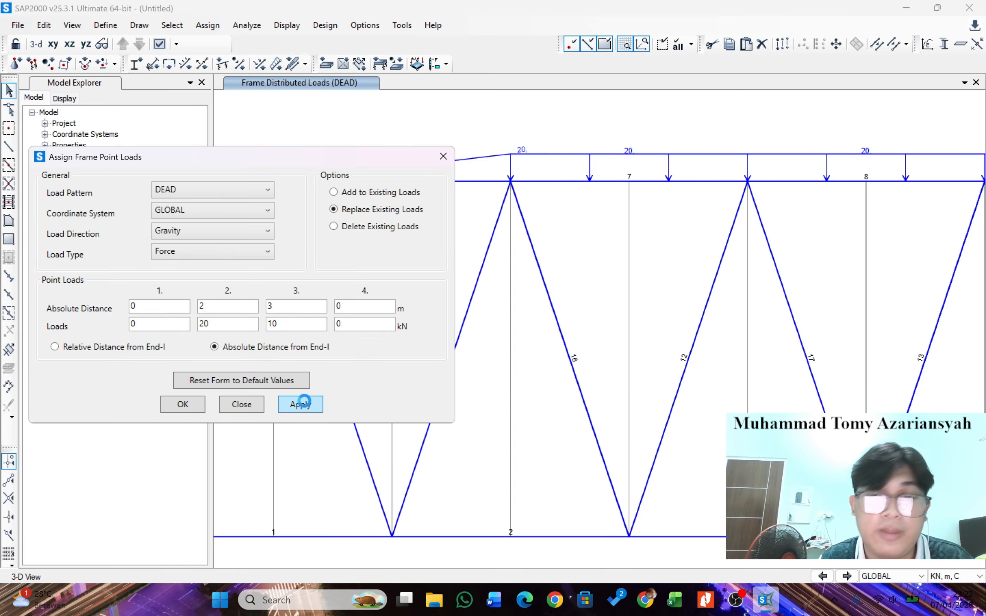
scroll(542, 549, up, 5)
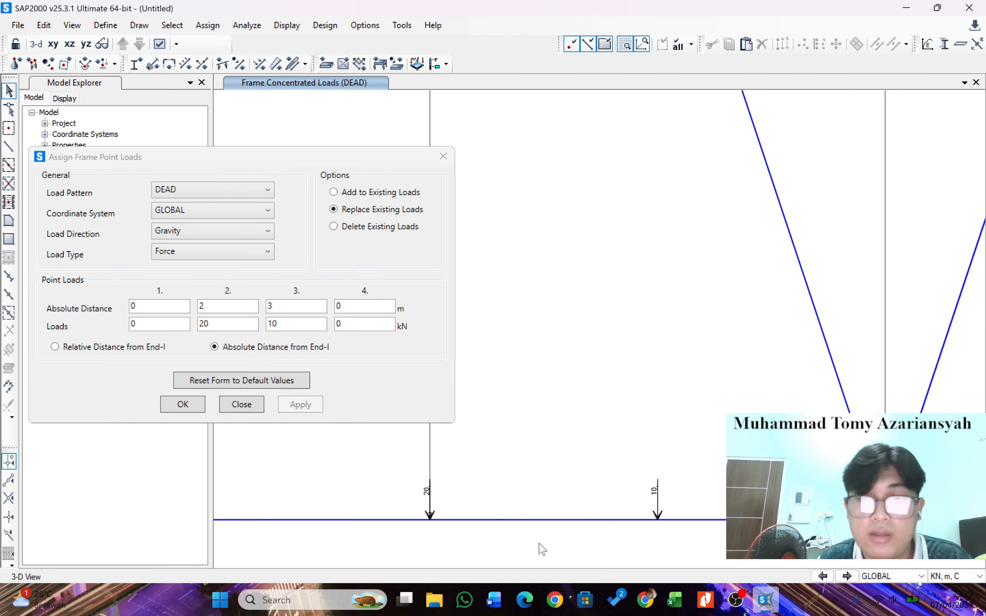
scroll(654, 495, down, 5)
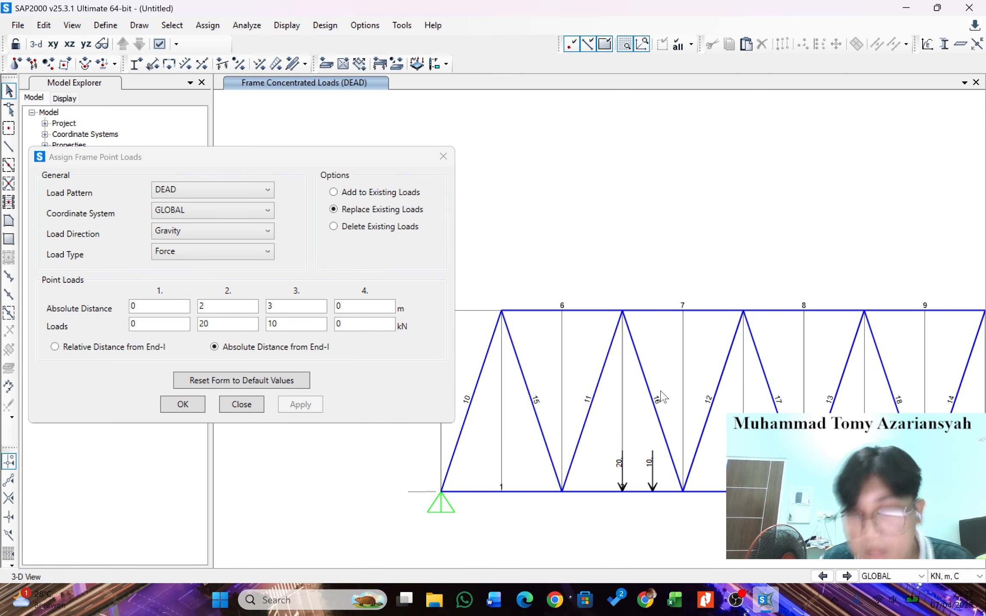
scroll(663, 499, up, 3)
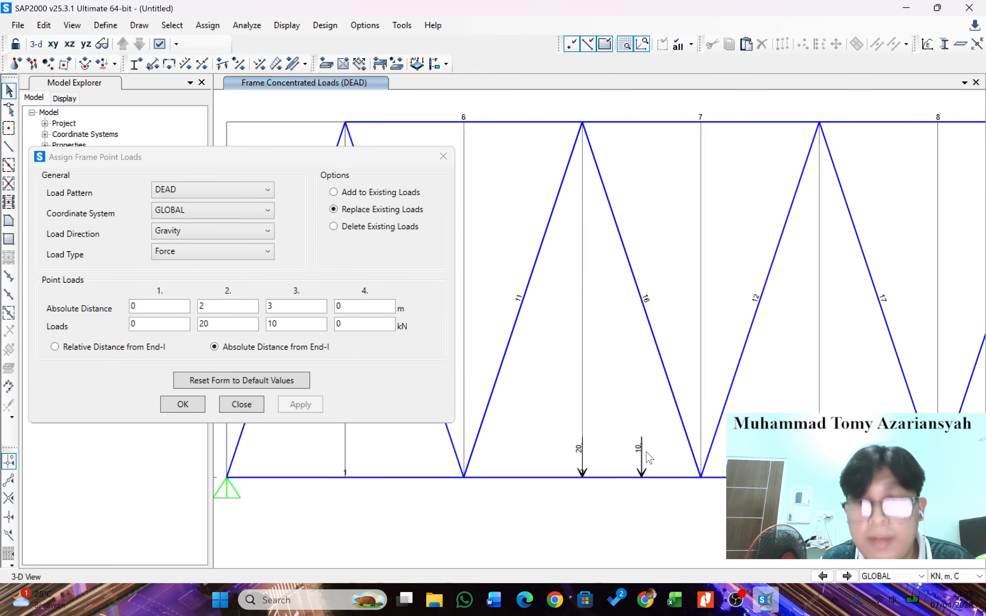
Reset all point load distances and loads to 0 and apply them to bottom chord frame 2 to remove its point loads.
drag(228, 309, 191, 306)
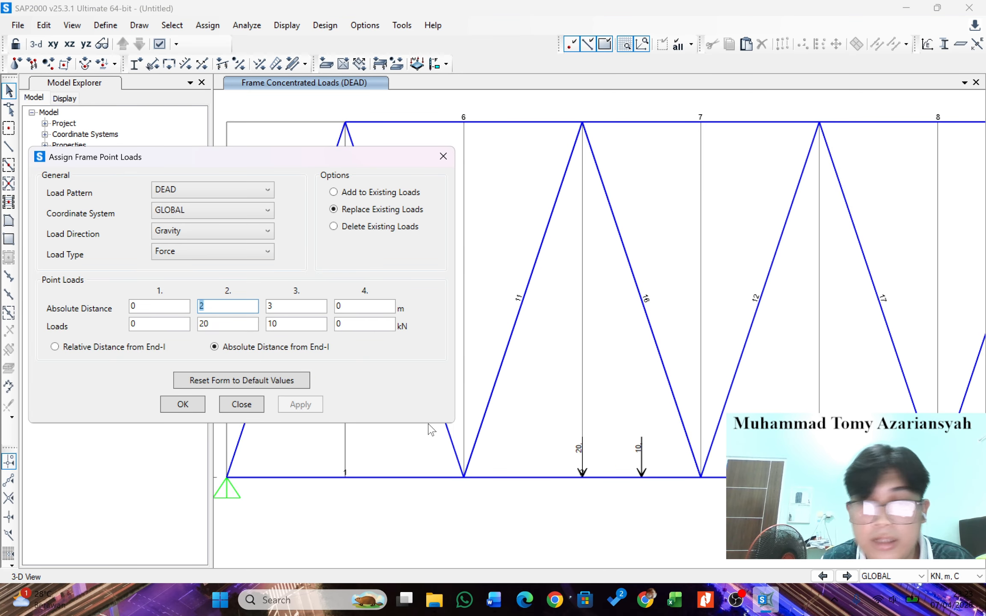
text(0)
click(285, 306)
text(0)
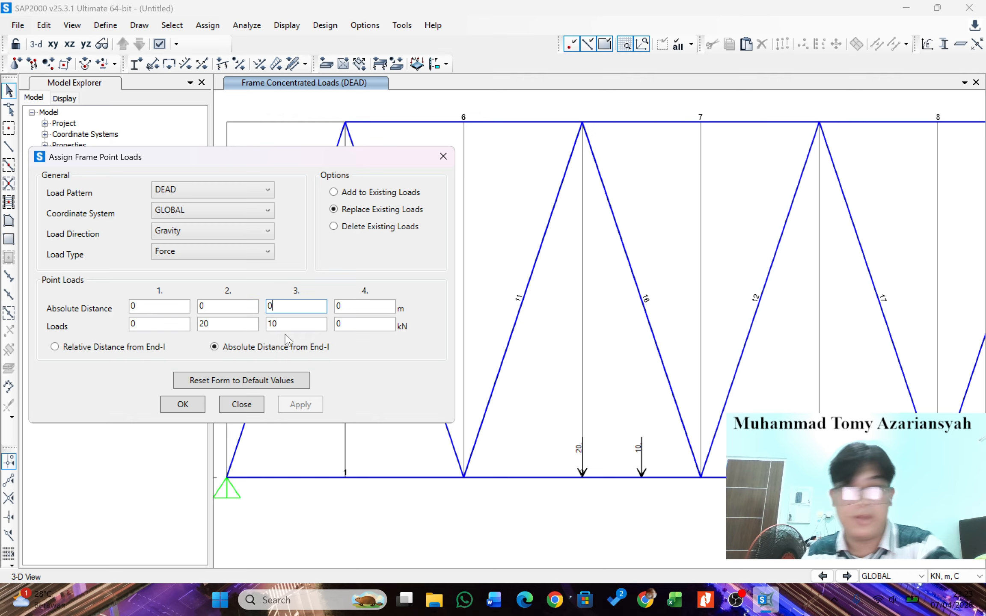
mouse_move(296, 324)
mouse_down()
mouse_move(195, 329)
mouse_move(259, 330)
mouse_up()
text(00)
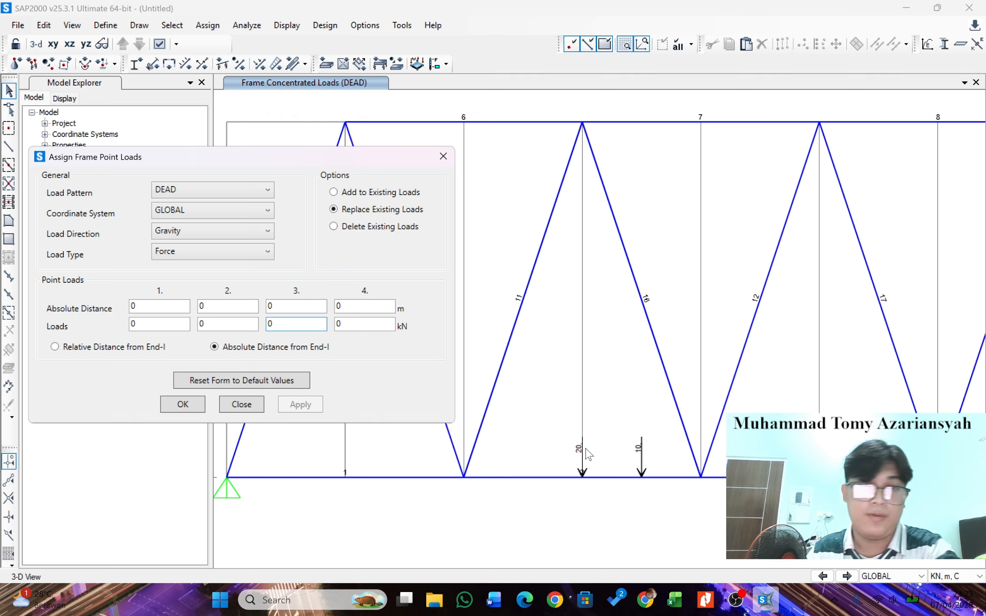
click(558, 477)
click(301, 405)
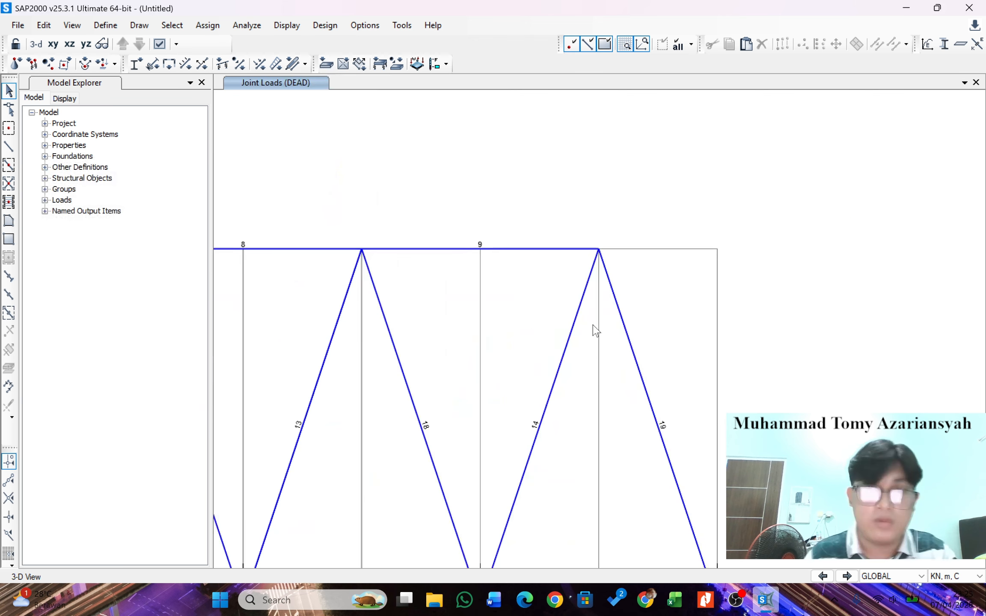
Select all eleven truss joints, five along the top chord and six along the bottom chord.
scroll(557, 329, down, 2)
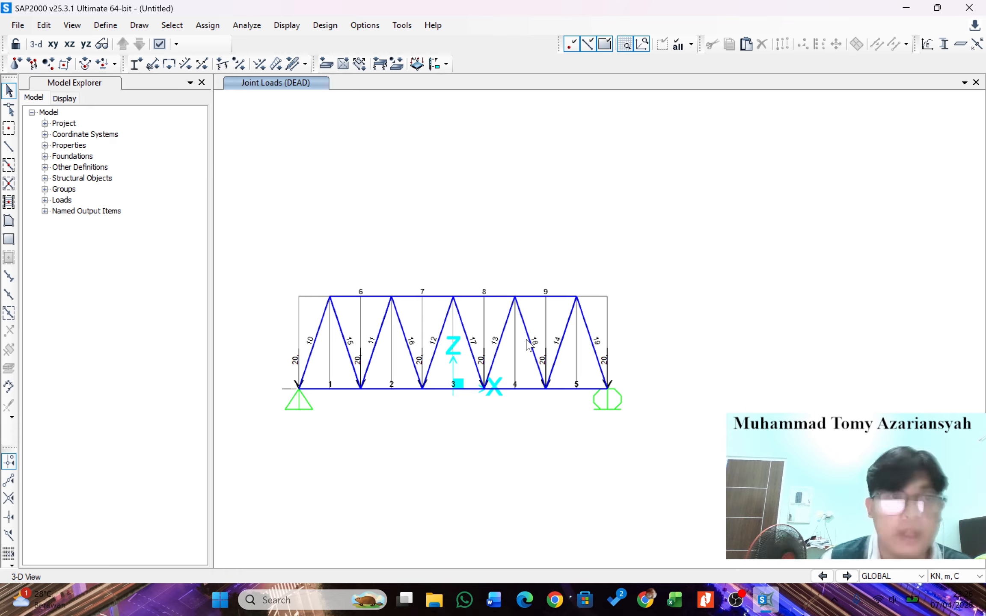
click(577, 296)
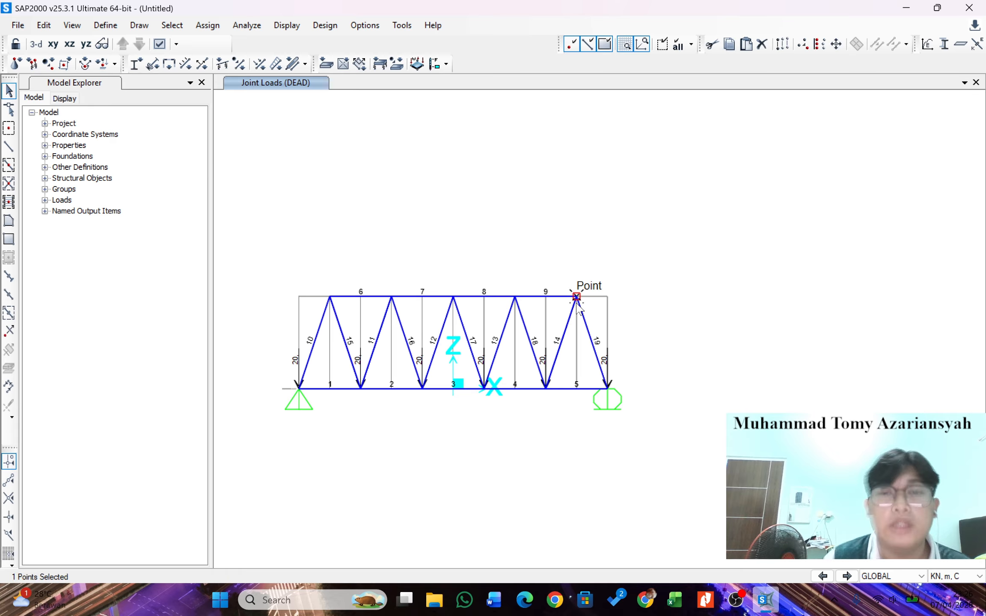
click(515, 296)
click(453, 296)
click(391, 296)
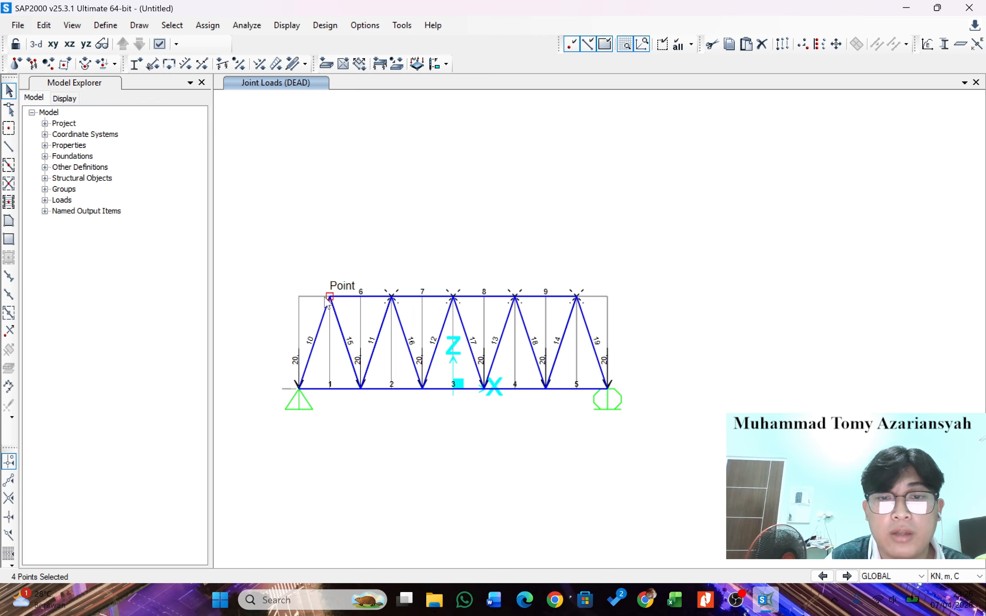
click(330, 296)
click(299, 388)
click(361, 389)
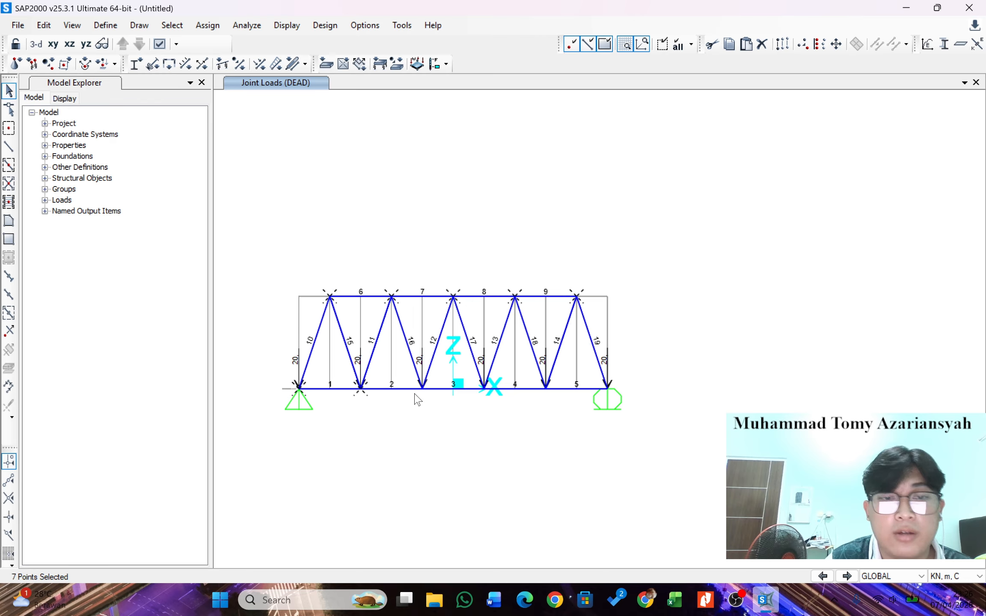
click(422, 388)
click(484, 388)
click(545, 388)
click(607, 388)
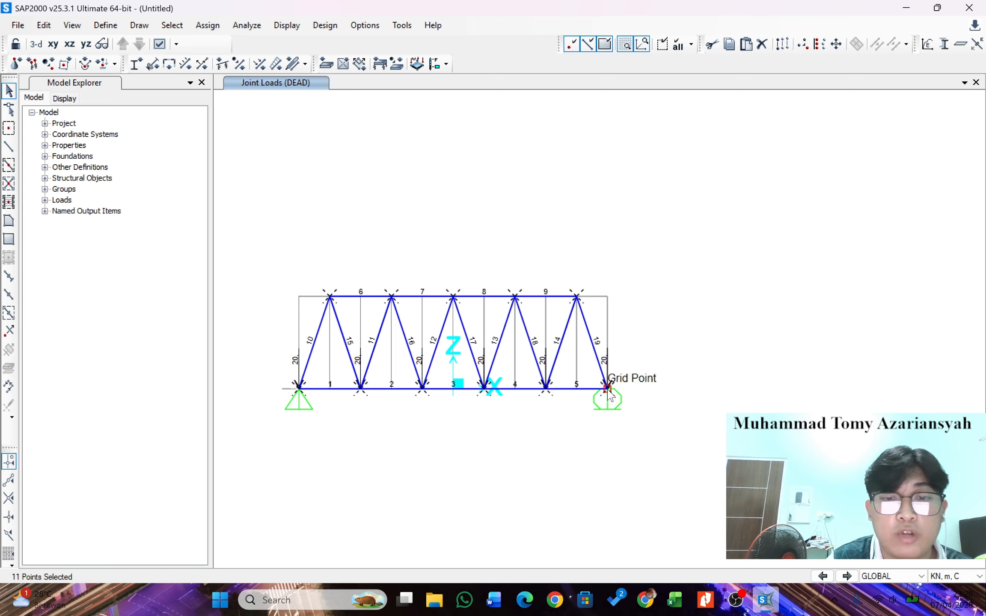
Set up joint forces for the selected joints in the HIDUP load pattern, with -5 kN in global X and 5 kN in global Y.
click(223, 33)
mouse_move(285, 174)
click(426, 179)
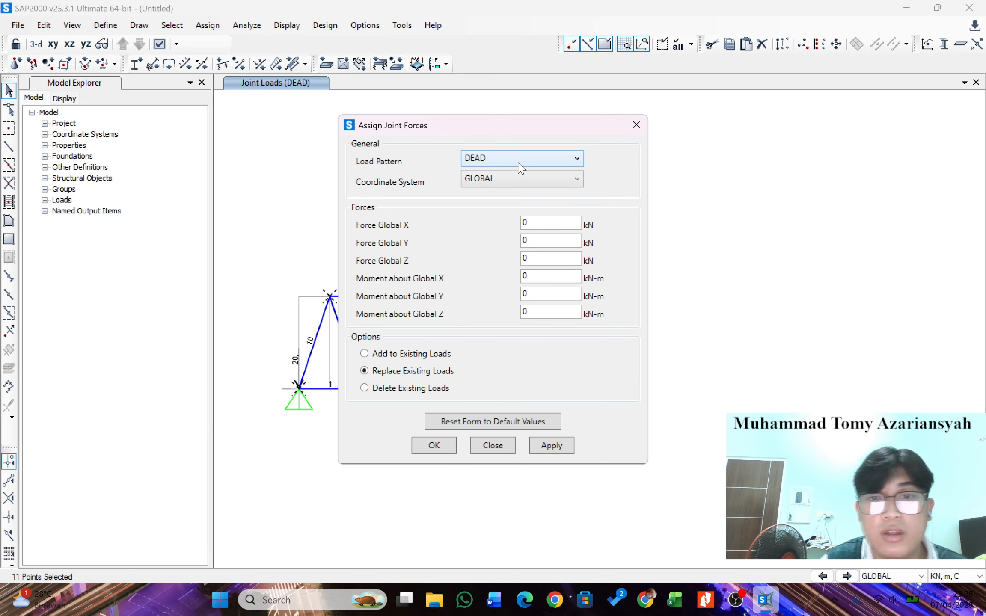
click(519, 160)
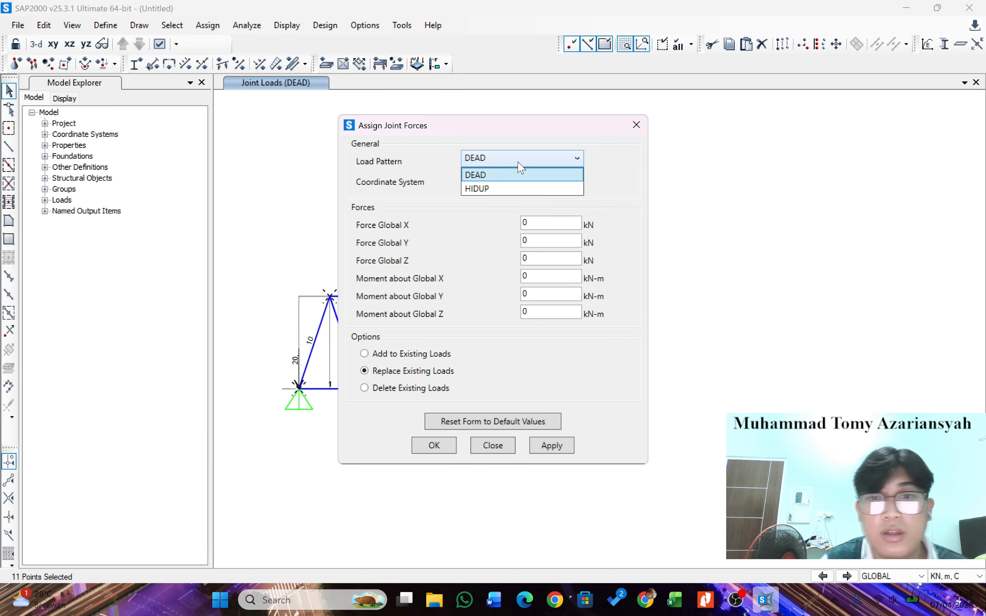
click(507, 191)
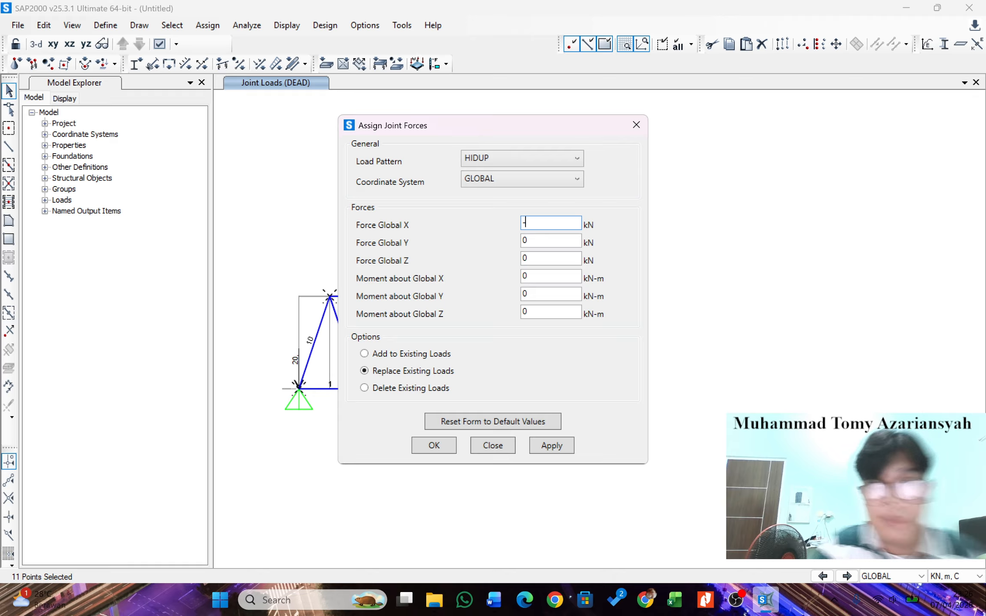
text(5)
key(BackSpace)
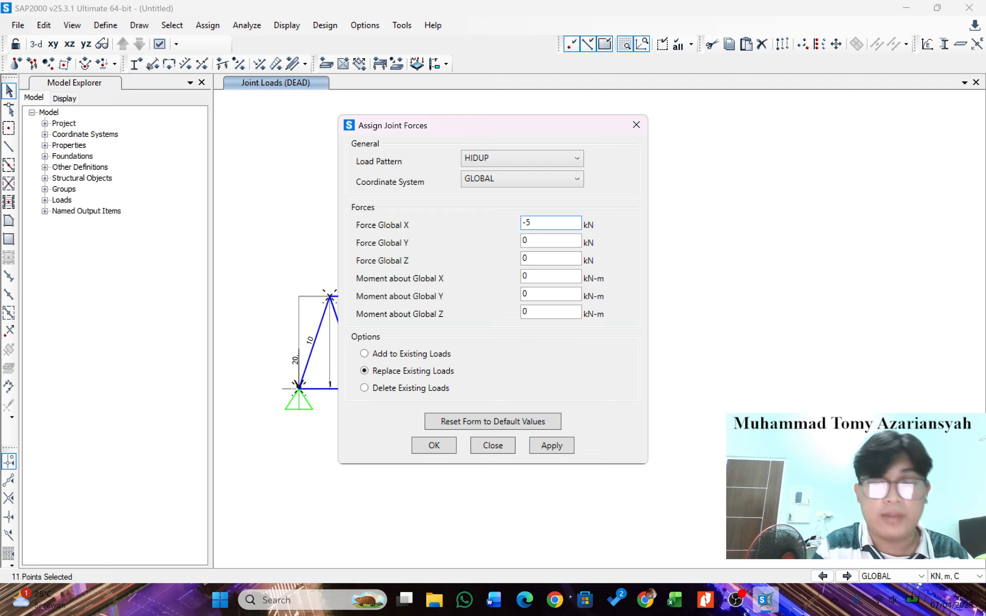
key(Tab)
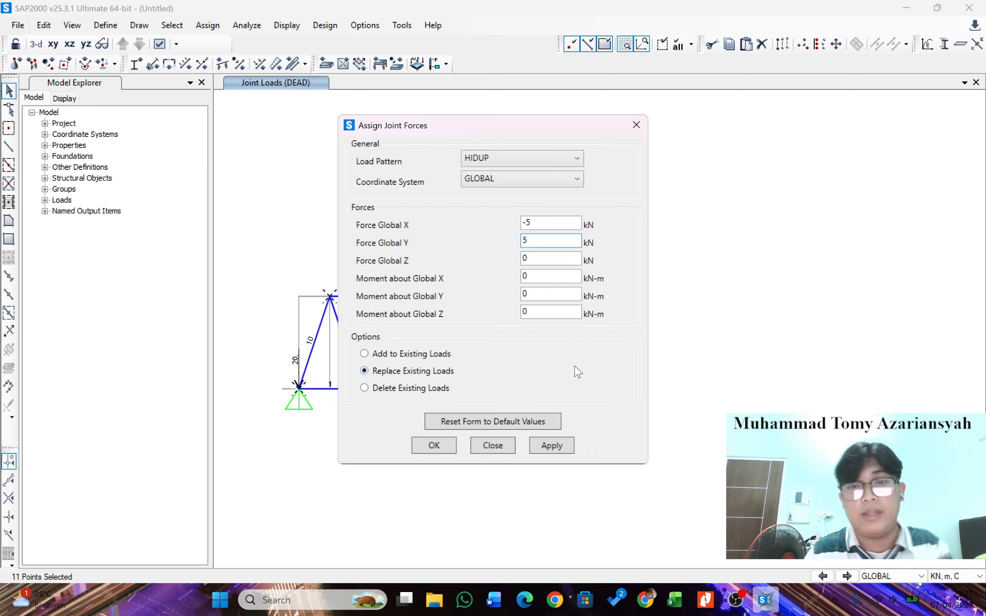
Choose to add the joint forces to the existing loads, apply them to the selected joints and finish the assignment.
click(370, 355)
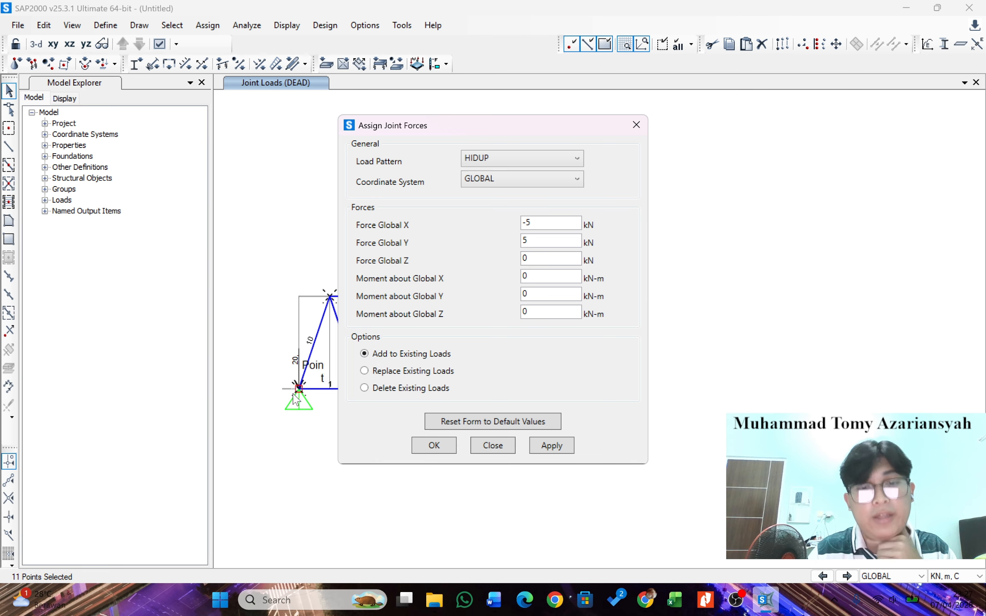
scroll(298, 394, up, 6)
scroll(299, 394, down, 5)
scroll(303, 391, up, 4)
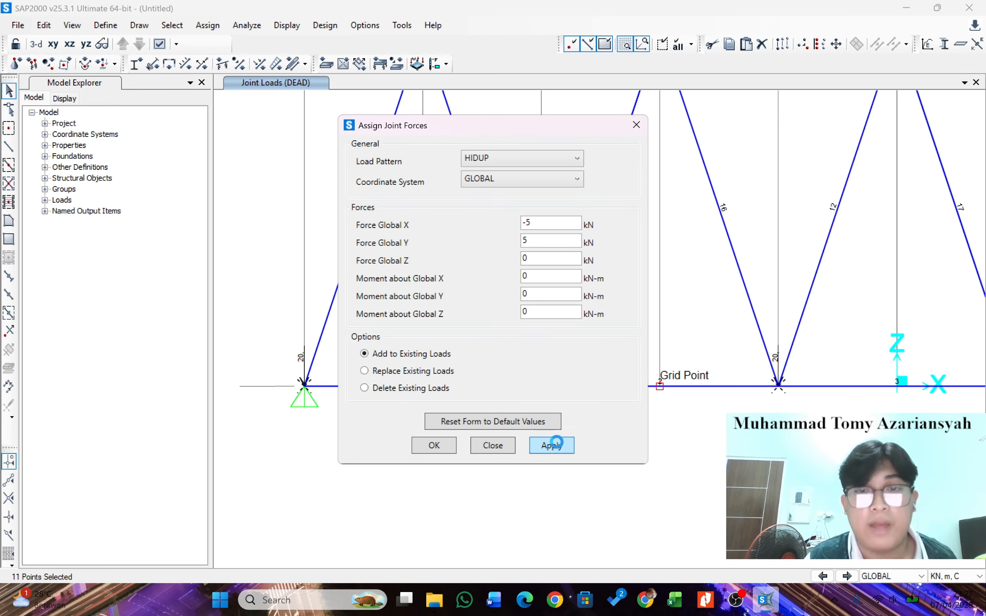
click(554, 447)
click(422, 445)
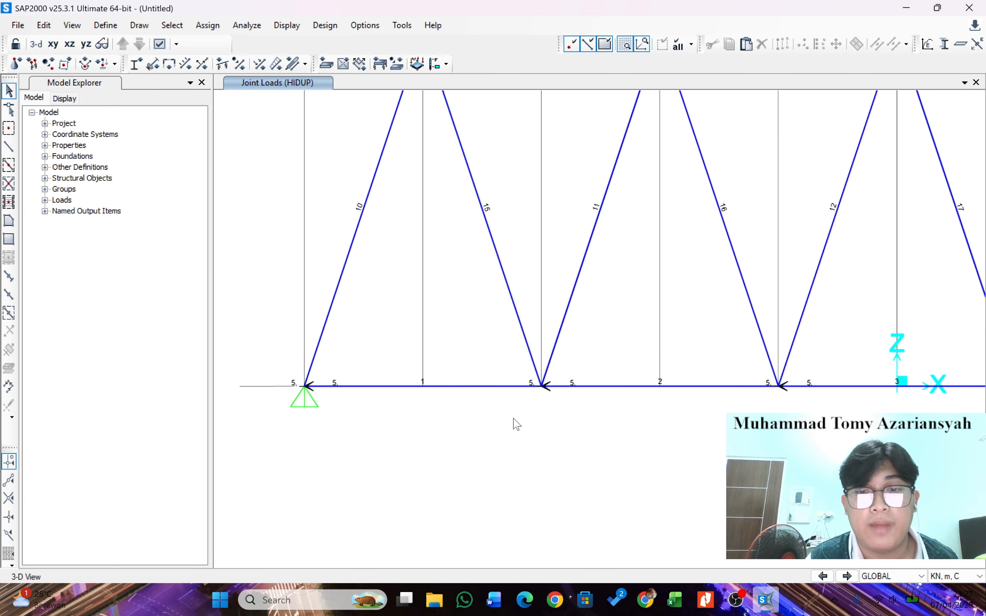
Check the DEAD and HIDUP loads assigned to the second bottom chord joint from the pinned support.
click(541, 386)
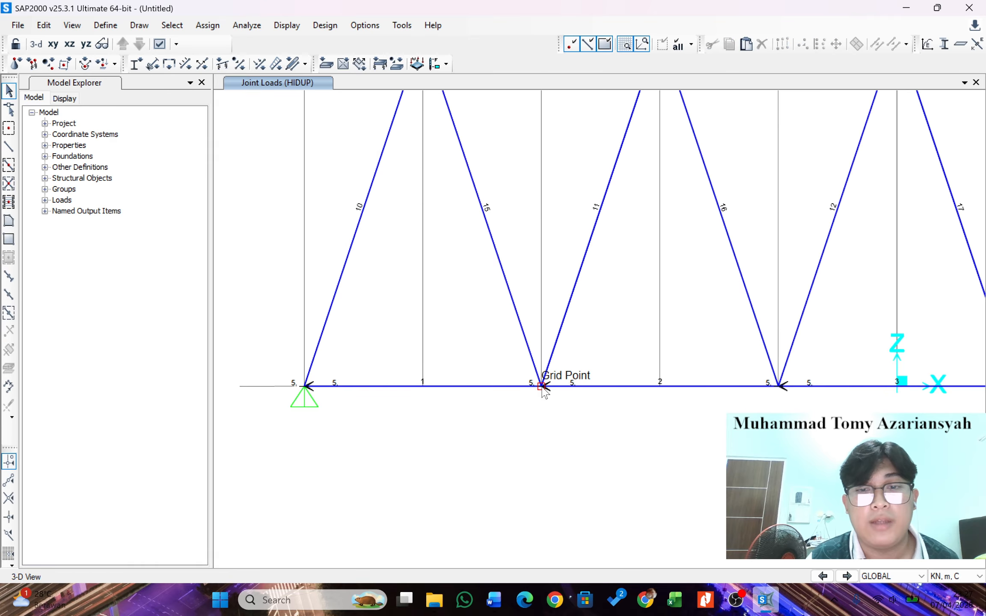
right_click(542, 387)
click(420, 144)
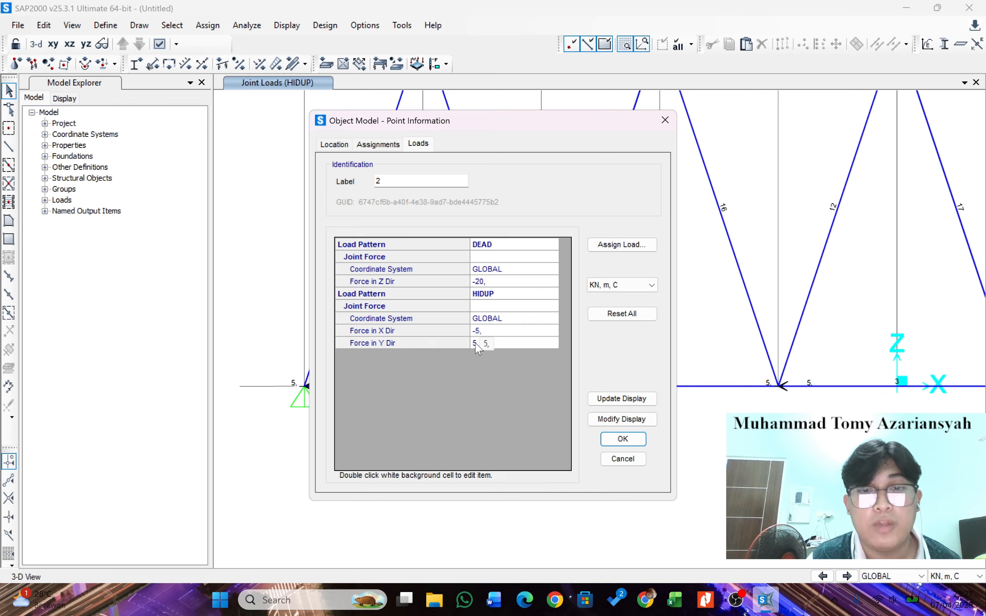
click(665, 120)
scroll(582, 297, down, 3)
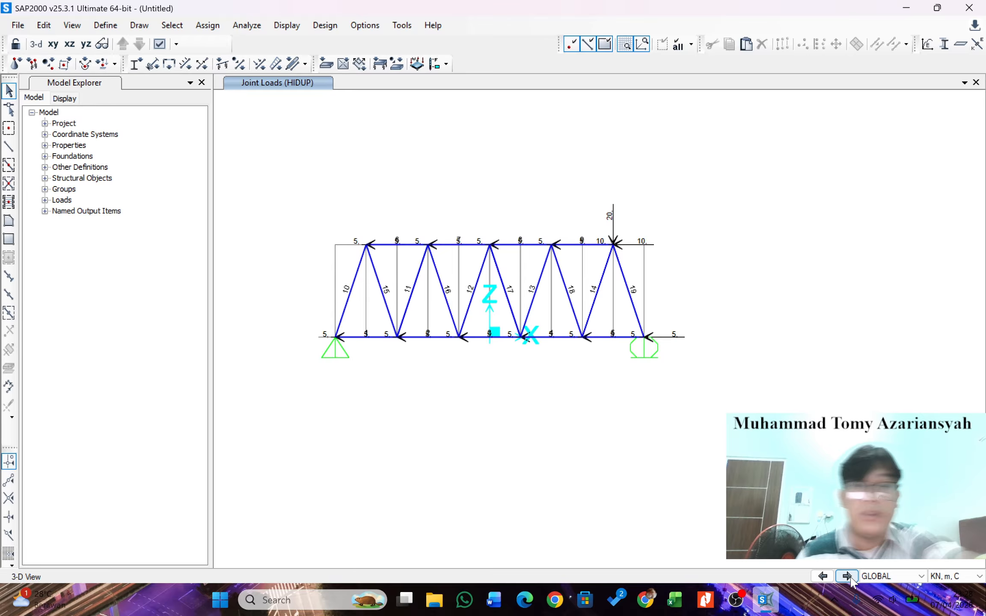
Run the analysis with the DEAD, MODAL and HIDUP load cases all set to run.
click(244, 26)
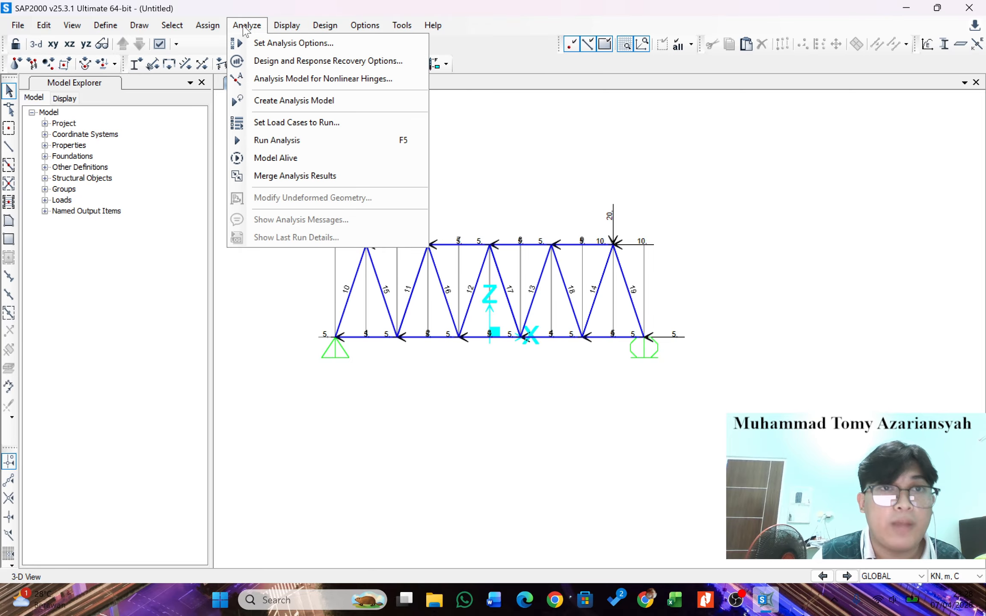
click(298, 142)
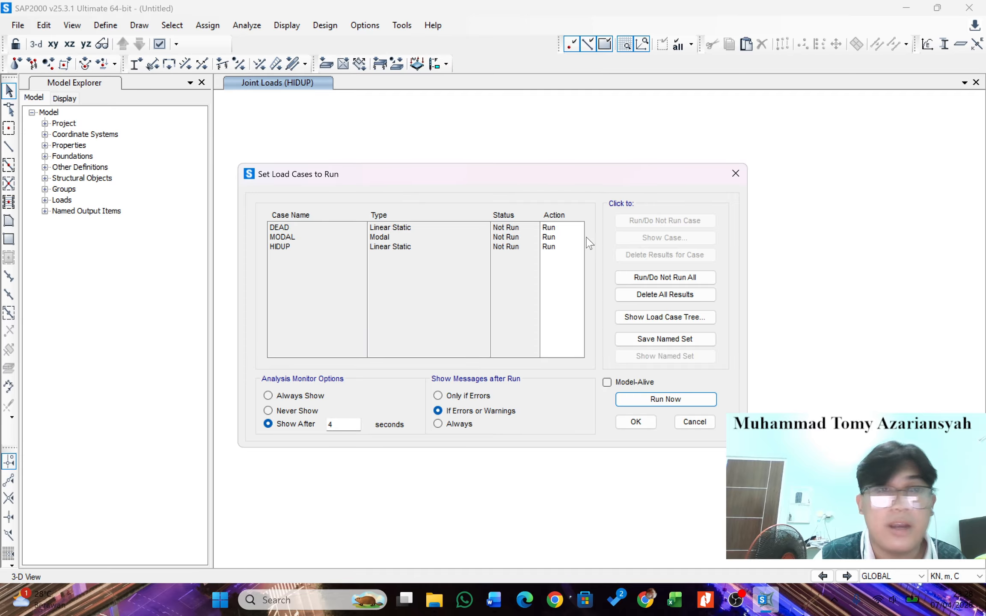
double_click(569, 237)
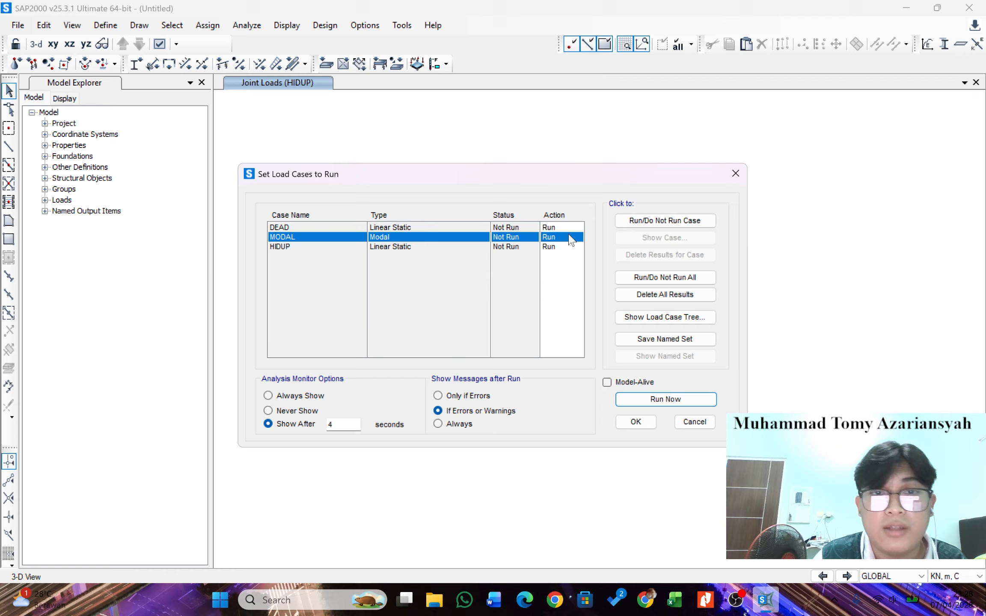
click(663, 398)
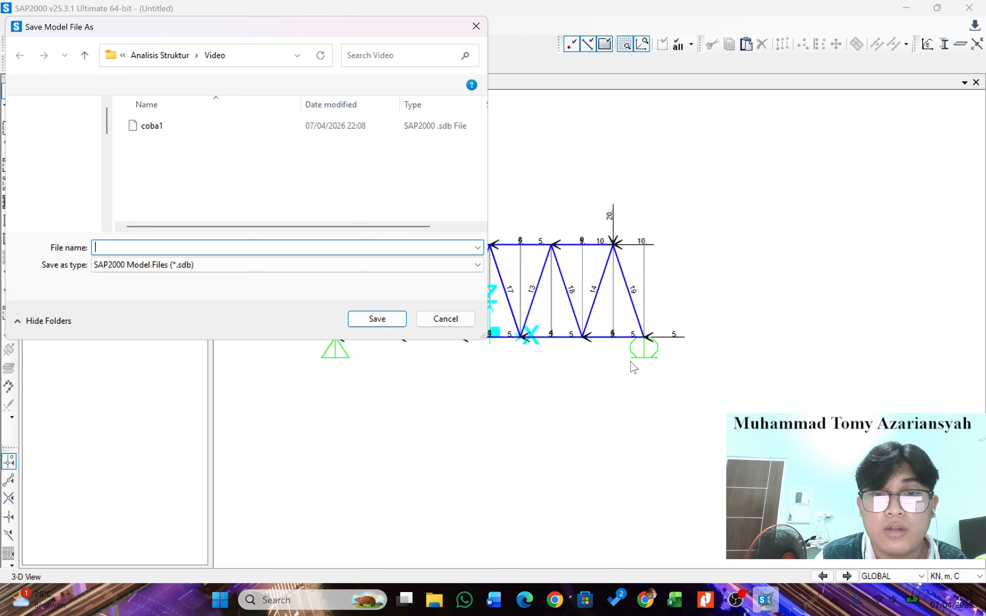
Save the model file as GG in the Video folder so the analysis proceeds.
click(364, 317)
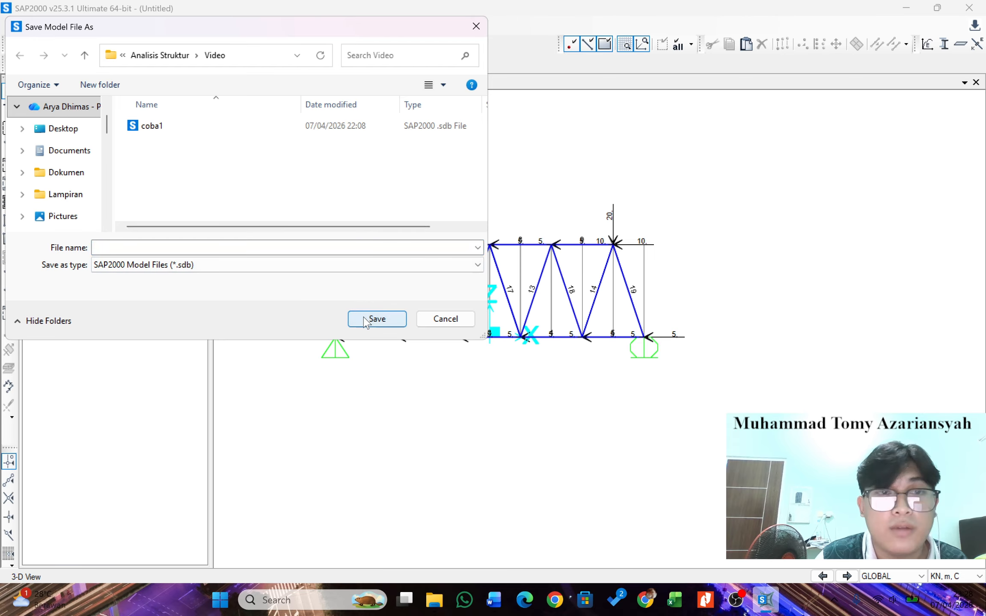
click(328, 247)
text(GG)
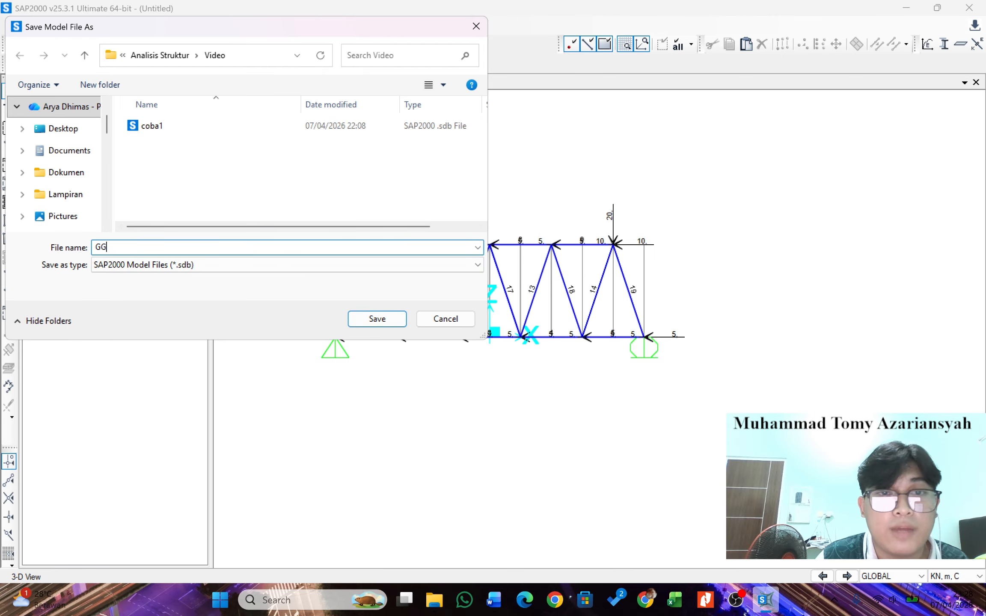
click(376, 320)
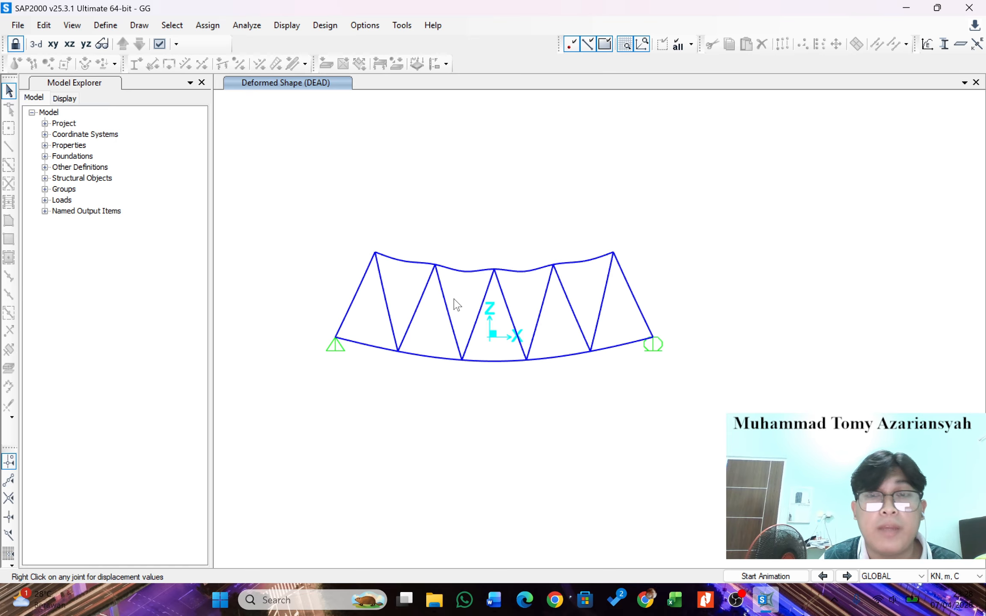
scroll(483, 277, up, 1)
scroll(294, 250, down, 1)
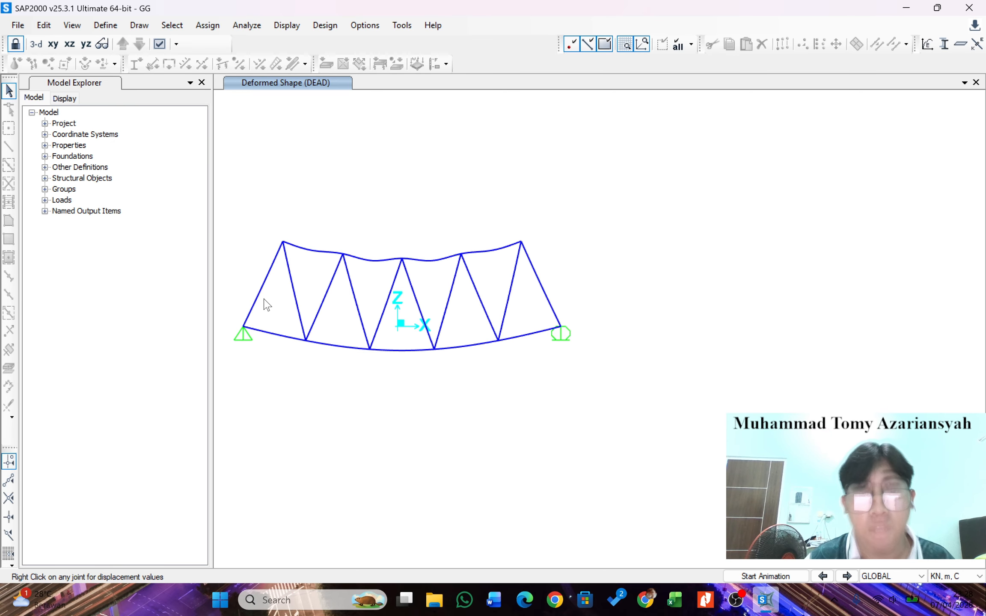
scroll(268, 305, up, 2)
middle_drag(380, 309, 427, 330)
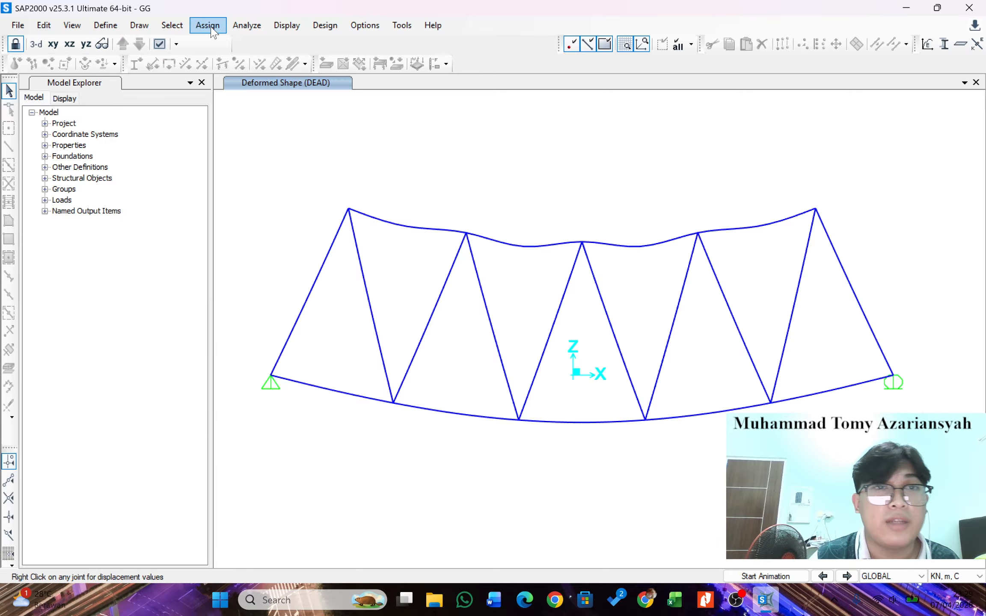
Show the frame Axial Force diagram for the DEAD case with automatic scaling and filled diagrams.
click(235, 27)
click(236, 27)
click(287, 25)
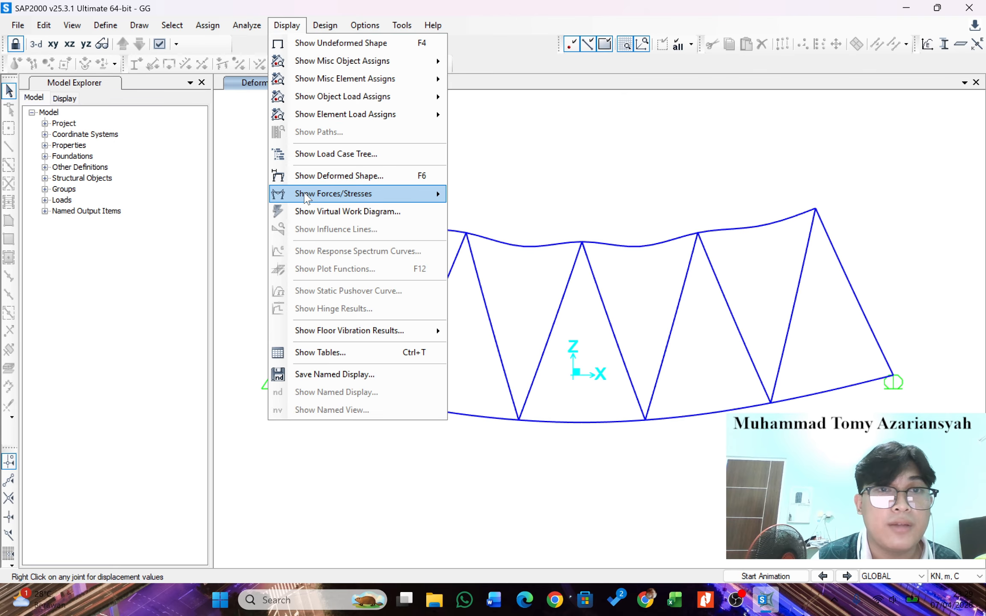
mouse_move(305, 198)
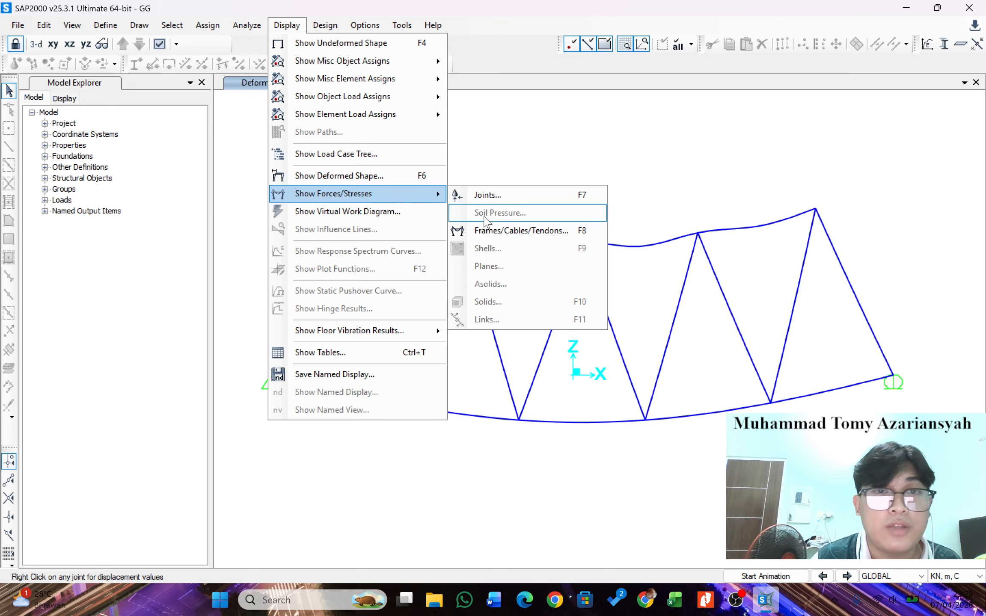
click(475, 231)
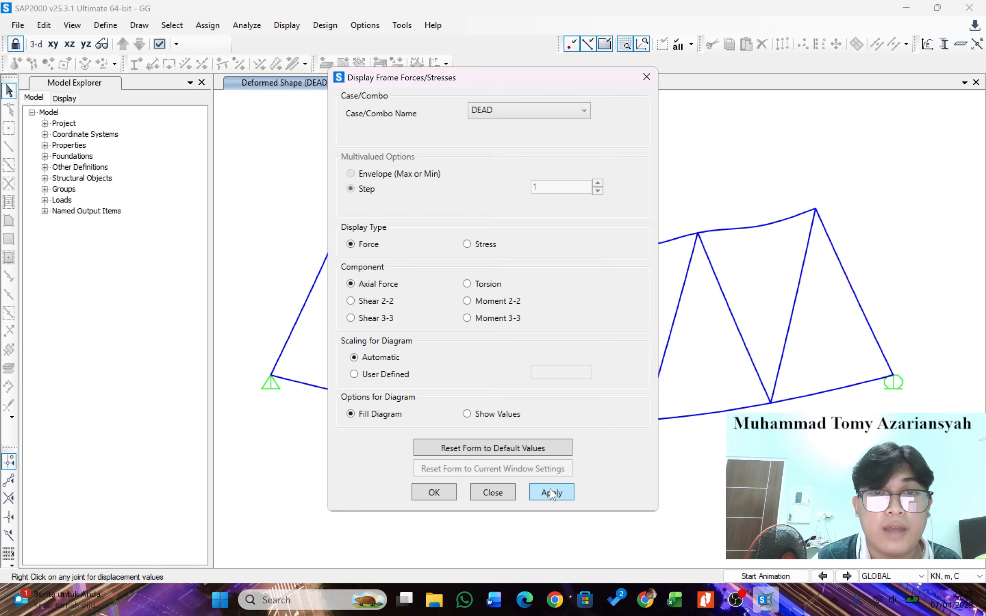
click(493, 110)
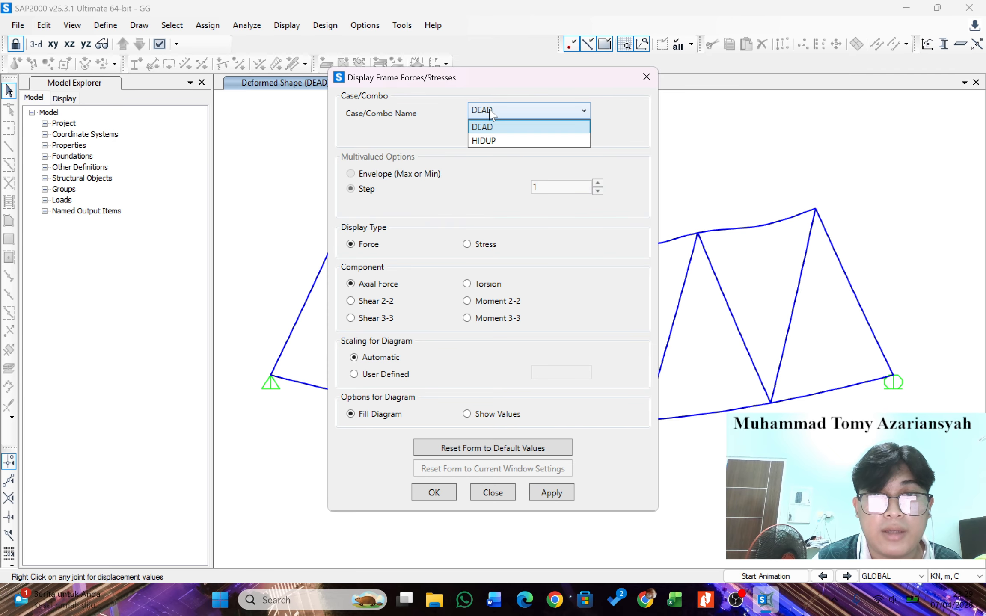
click(488, 126)
click(550, 493)
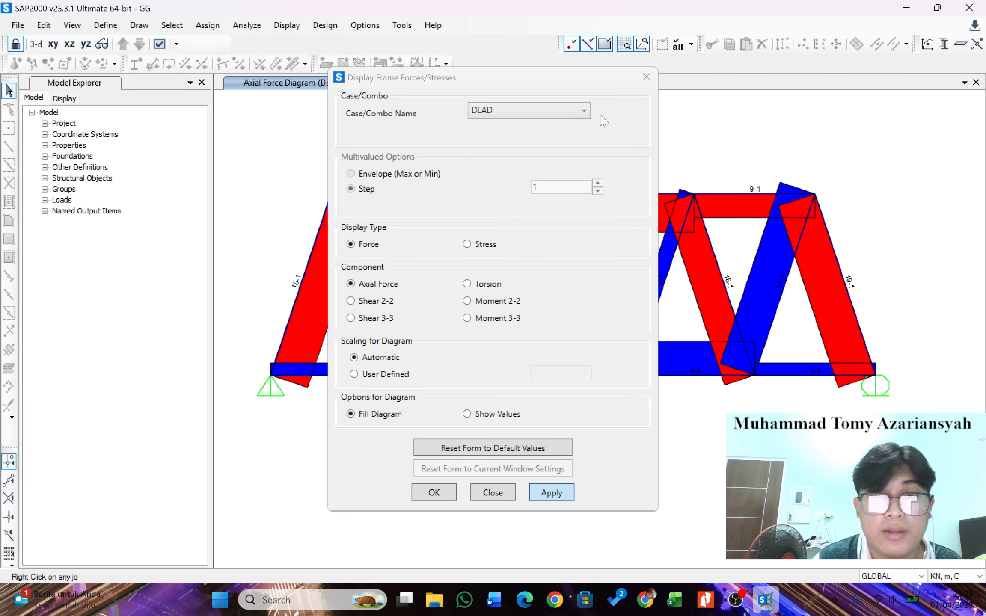
Move the display dialog aside and inspect the detailed axial force diagram of top chord frame 8, closing it when done.
drag(510, 85, 154, 149)
scroll(655, 246, down, 1)
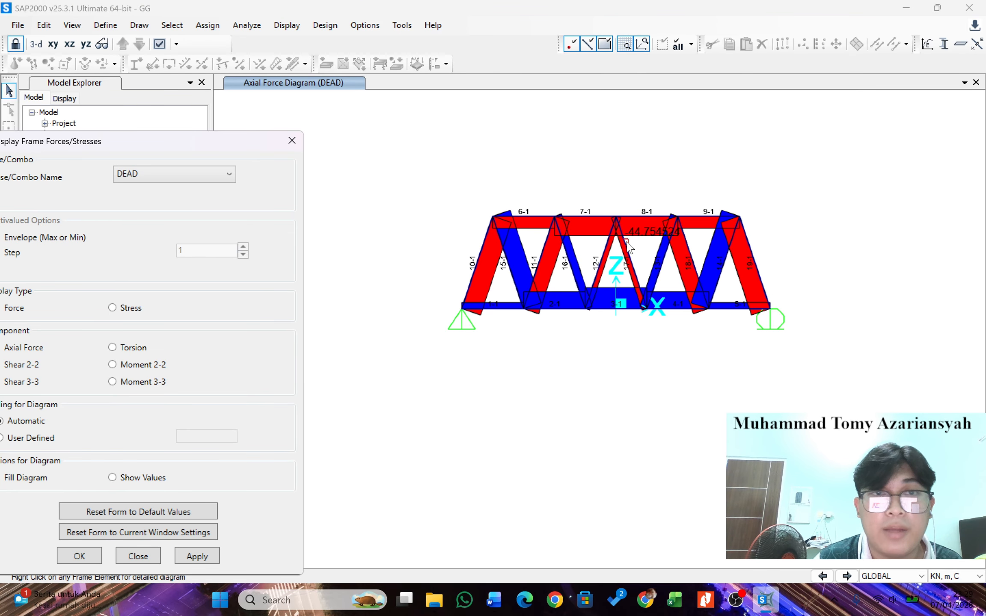
scroll(622, 257, up, 1)
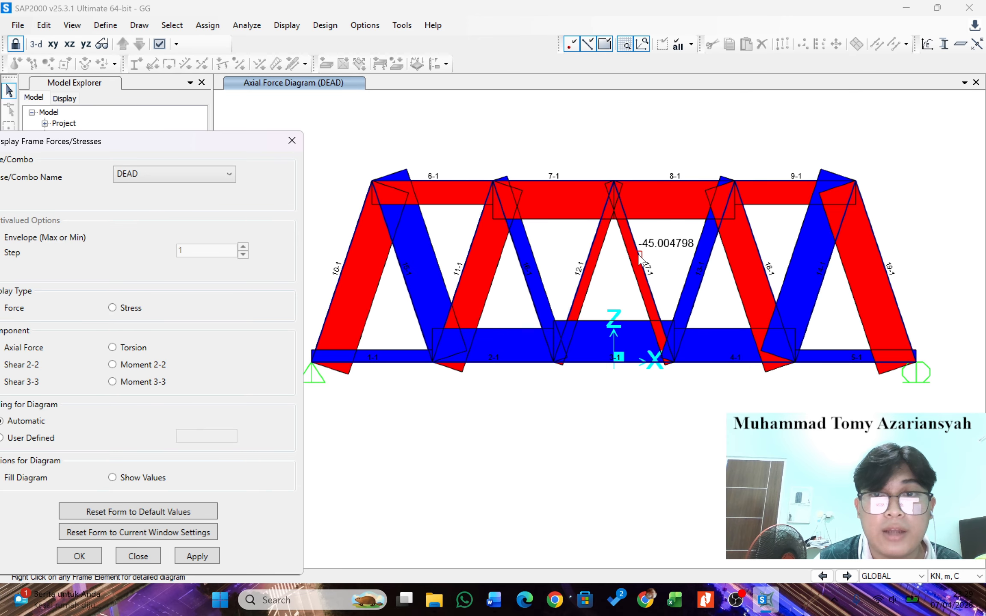
right_click(651, 187)
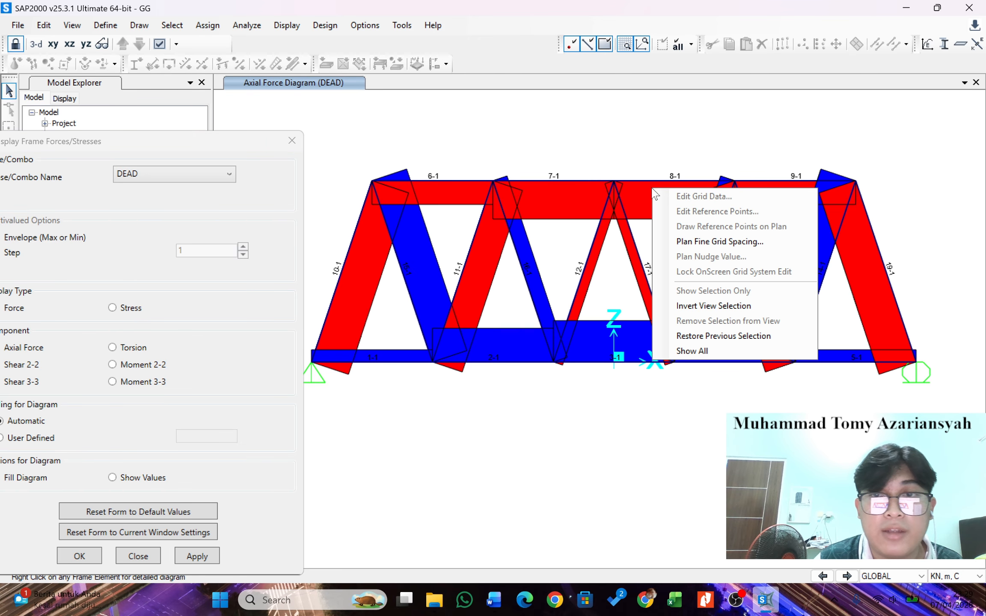
click(646, 180)
right_click(643, 181)
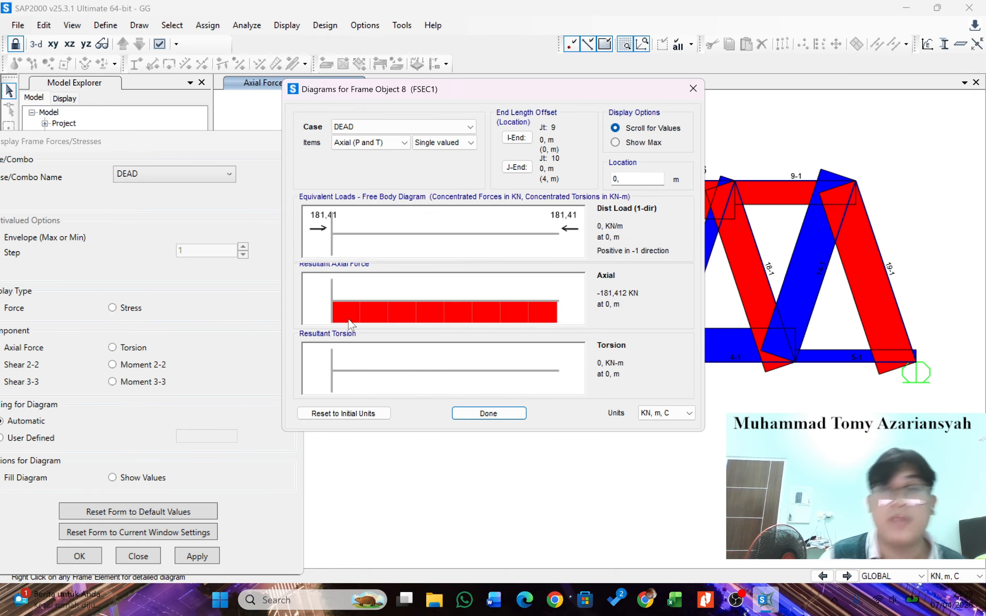
click(513, 412)
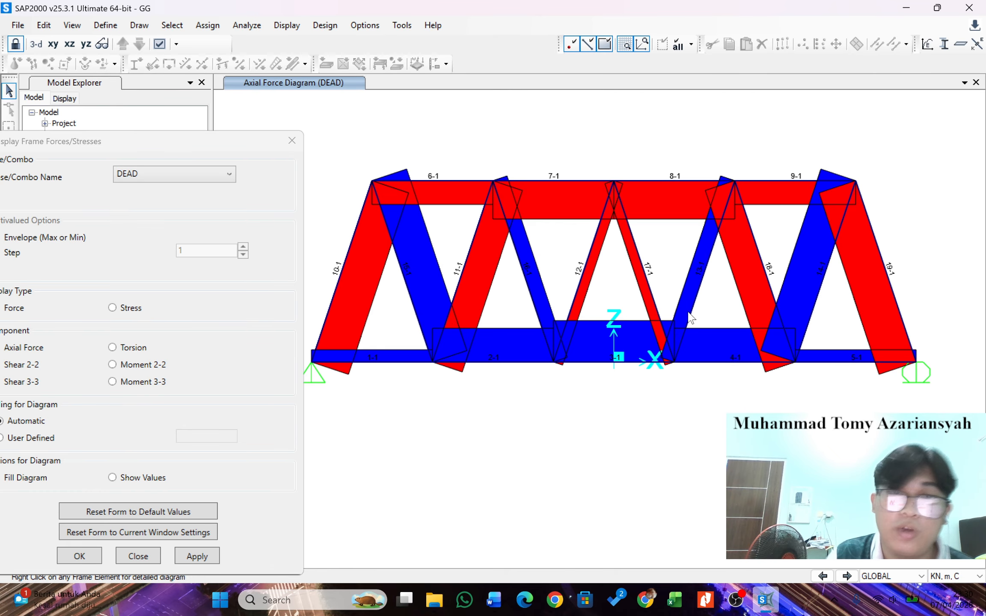
Read the axial force of diagonal frame 15 at about 2.99 m and 1.75 m along its length, and close its diagrams.
right_click(417, 271)
right_click(406, 270)
right_click(401, 274)
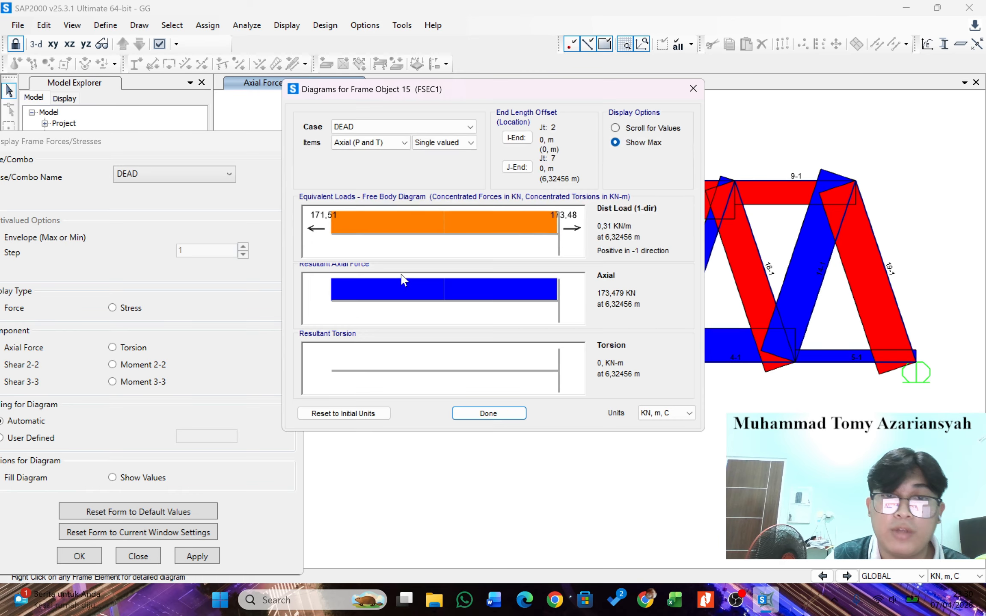
mouse_move(534, 306)
mouse_down()
mouse_move(393, 323)
mouse_move(525, 333)
mouse_move(486, 317)
mouse_move(439, 321)
mouse_up()
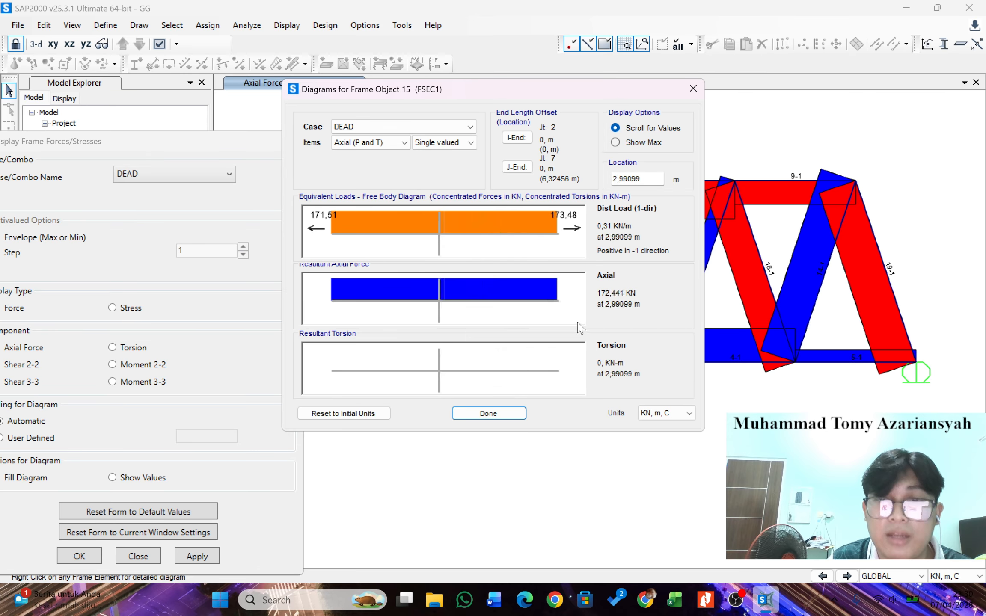
mouse_move(580, 307)
mouse_down()
mouse_move(293, 322)
mouse_move(562, 312)
mouse_move(364, 327)
mouse_move(493, 344)
mouse_move(395, 346)
mouse_up()
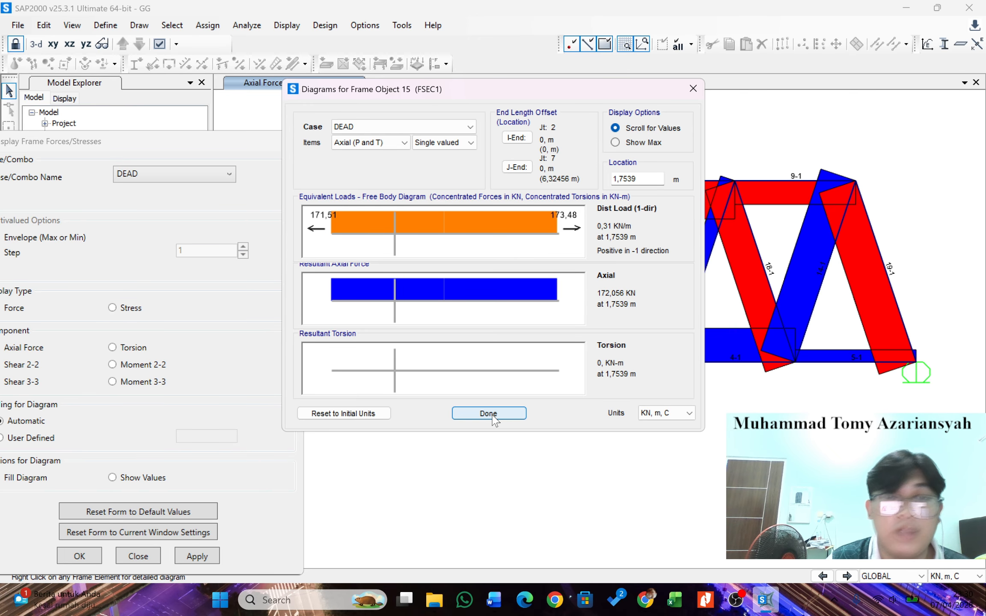
click(488, 413)
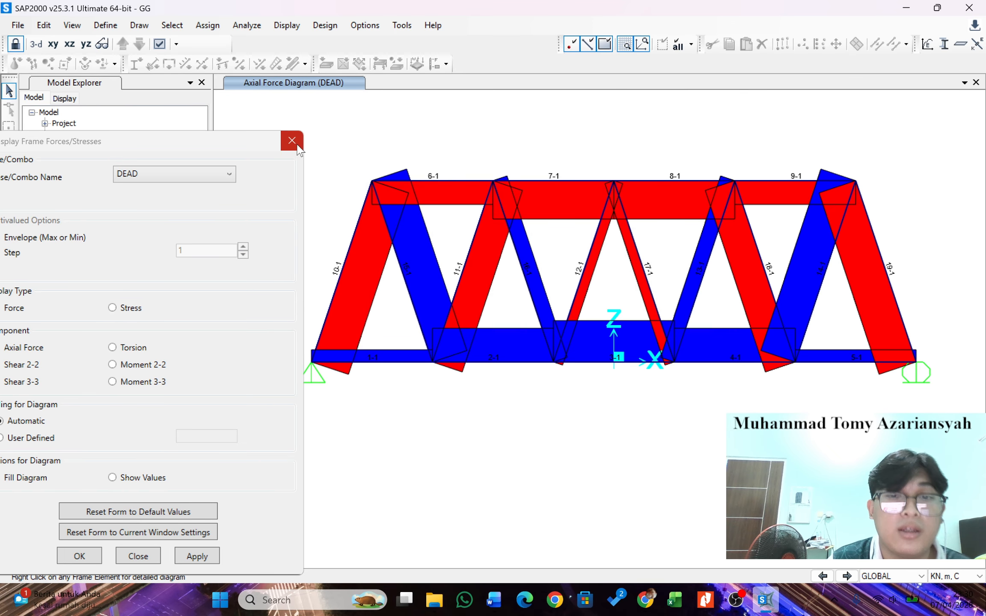
Close the current force display settings and show the frame Moment 3-3 diagram for the DEAD case.
click(292, 141)
click(246, 25)
mouse_move(287, 25)
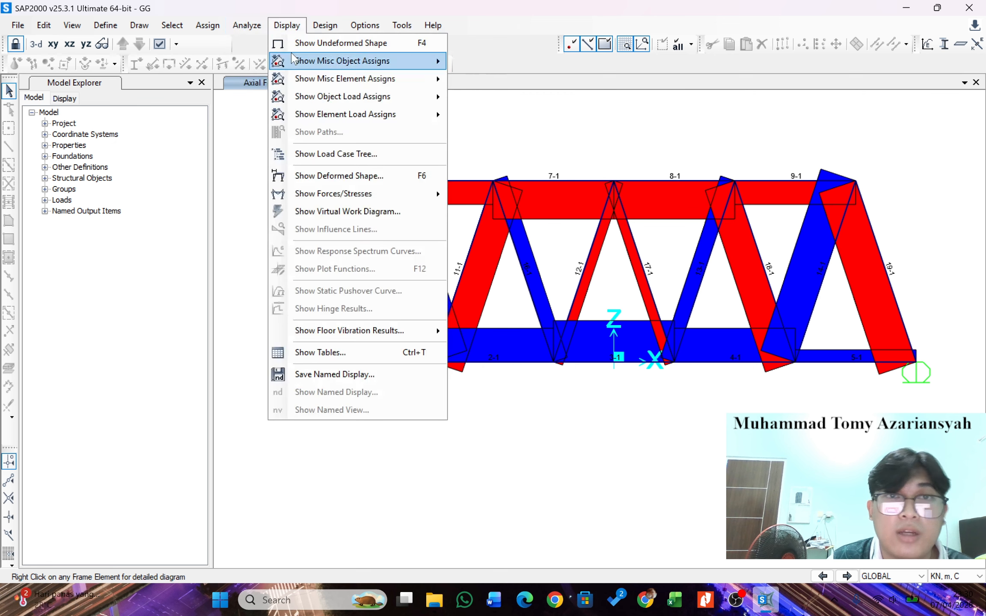
mouse_move(343, 194)
click(490, 231)
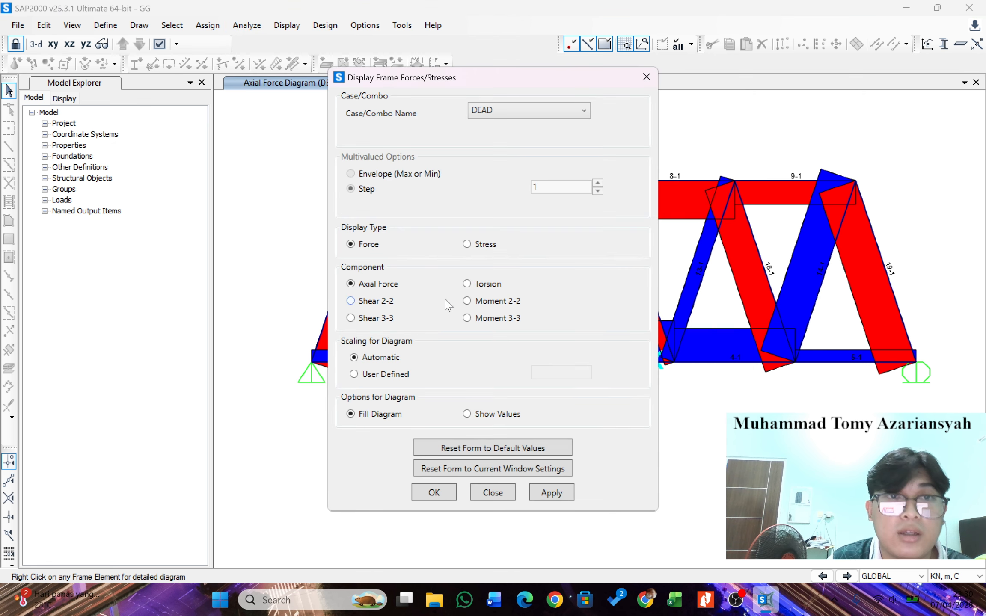
click(468, 318)
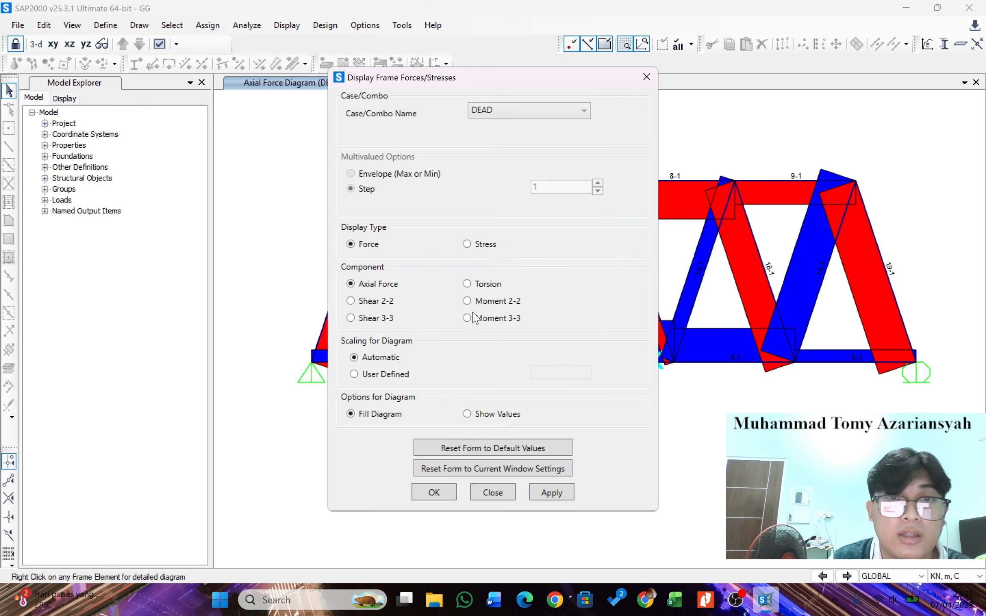
click(552, 492)
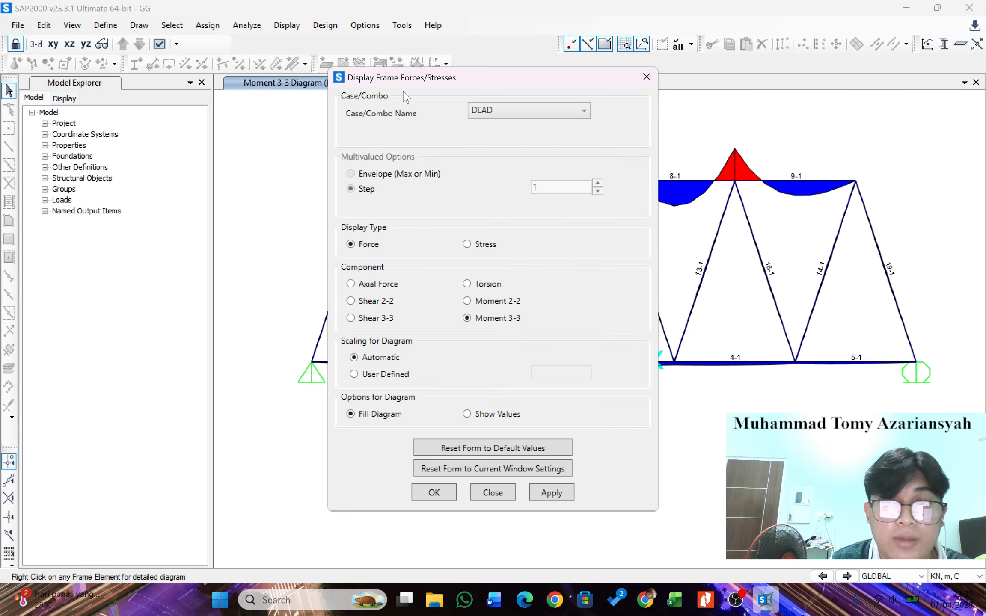
Move the display dialog off the truss and examine the Moment 3-3 diagram along the top and bottom chords.
drag(404, 79, 158, 113)
scroll(595, 236, down, 1)
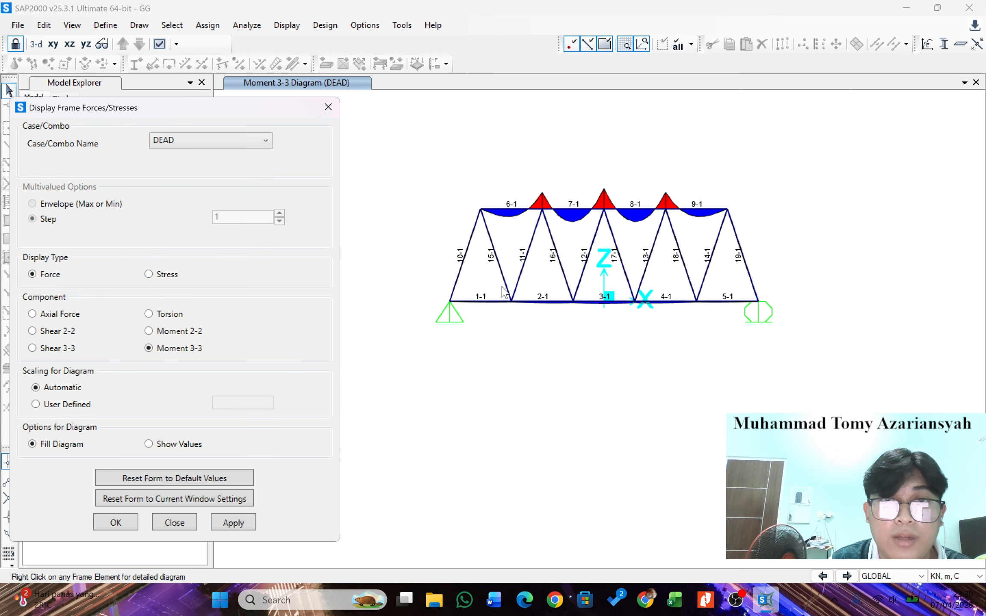
scroll(516, 289, up, 1)
scroll(723, 329, up, 1)
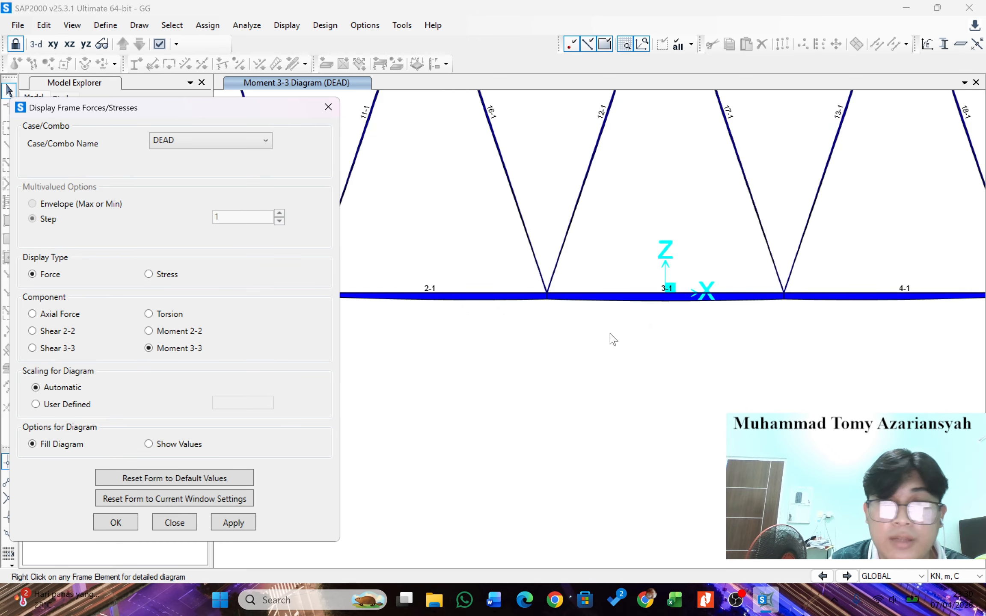
scroll(563, 319, down, 2)
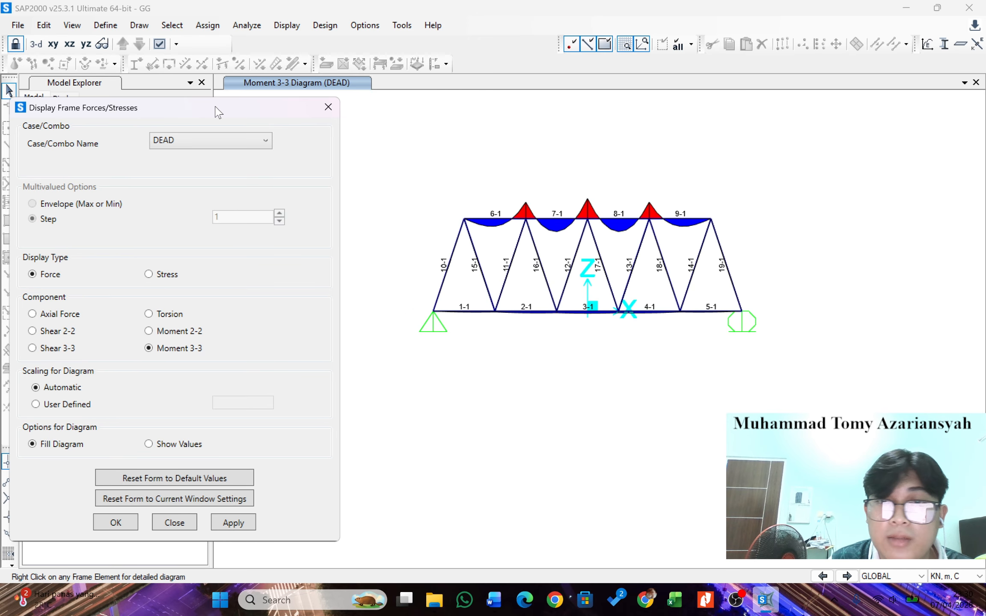
drag(216, 112, 289, 92)
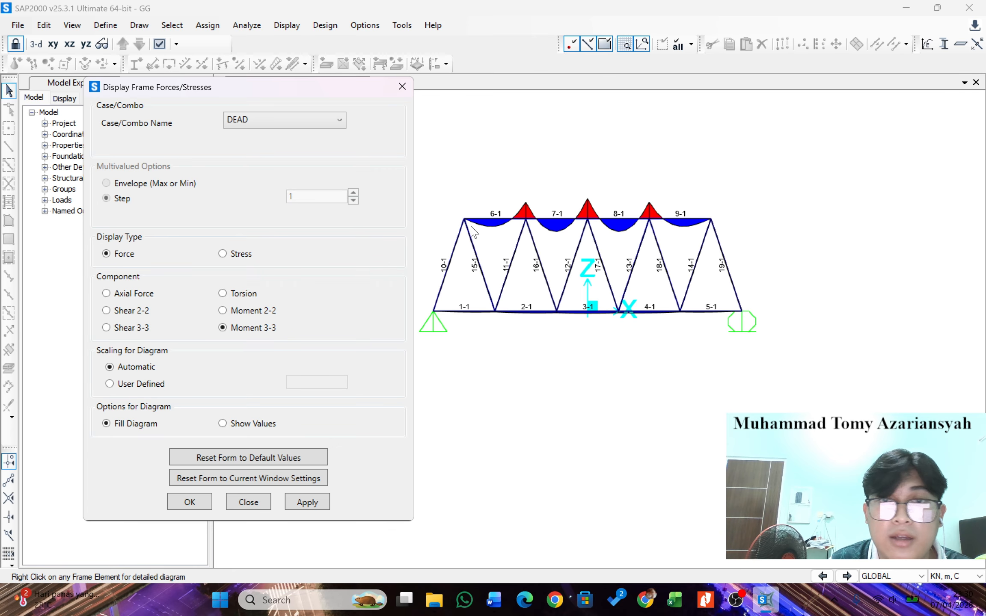
drag(338, 85, 381, 67)
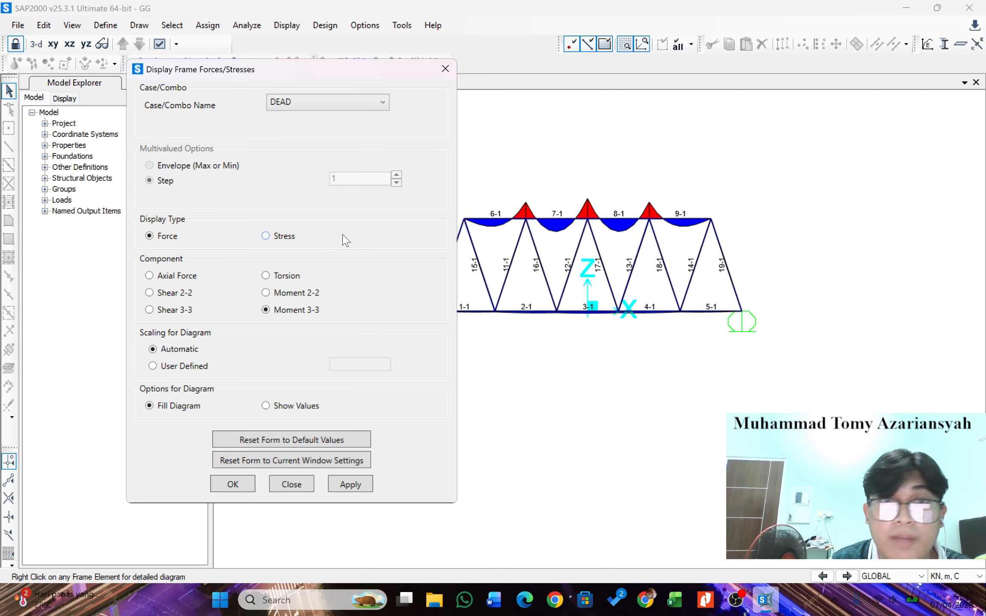
Display the frame Moment 3-3 diagram and the Shear 2-2 diagram for the HIDUP load case.
click(302, 103)
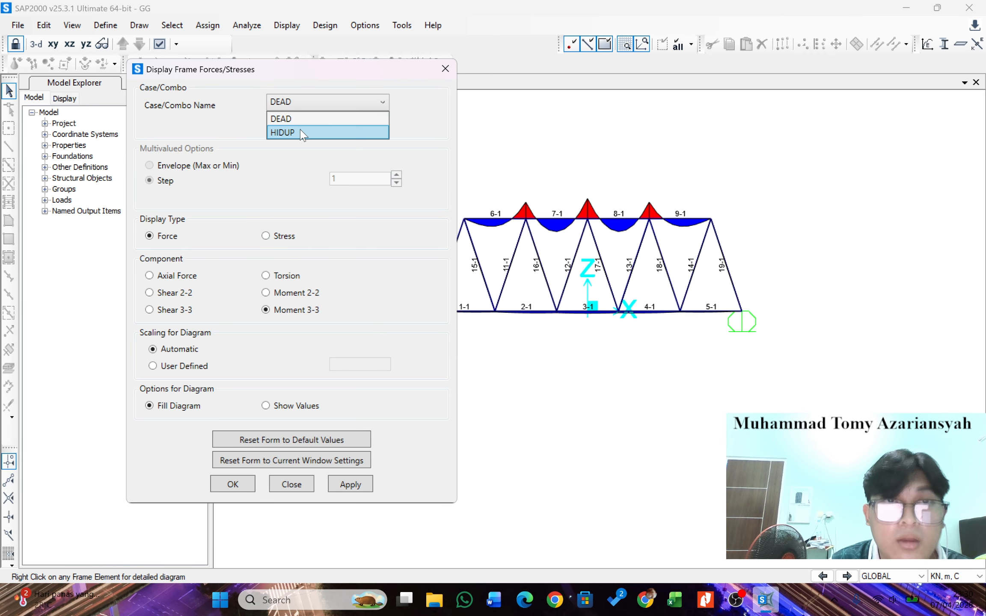
click(299, 130)
click(352, 484)
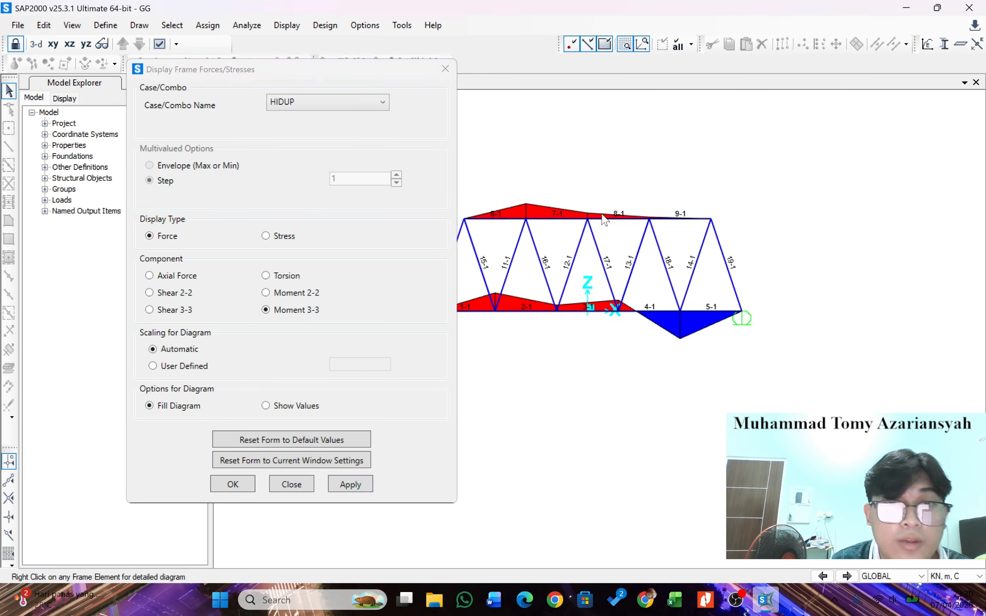
mouse_move(632, 312)
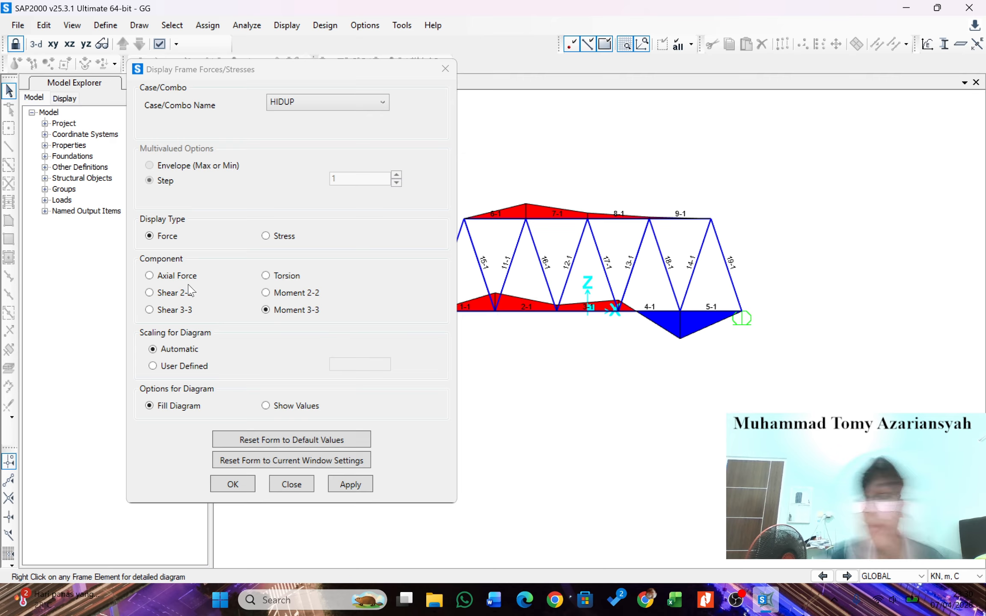
click(164, 296)
click(353, 484)
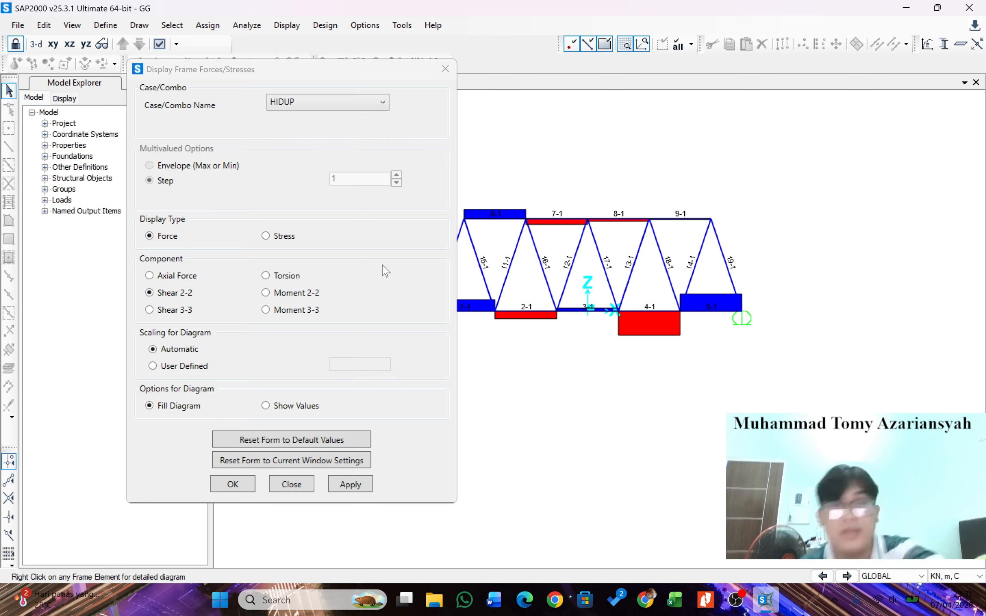
Show the HIDUP axial force diagram with values and examine the values along the truss chords and diagonals.
click(274, 409)
click(155, 277)
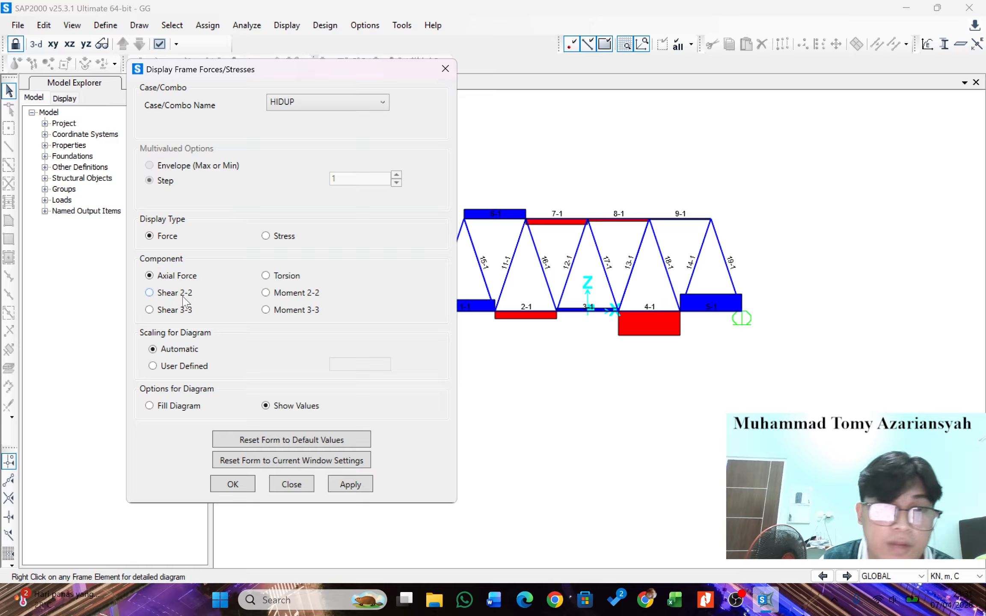
click(350, 484)
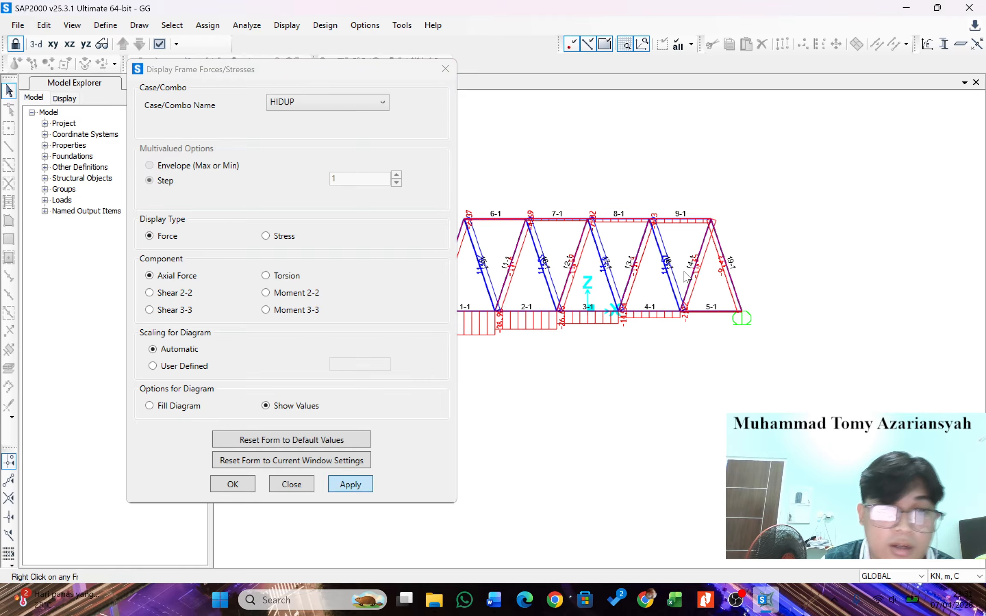
scroll(668, 301, up, 3)
scroll(627, 424, down, 6)
scroll(533, 445, up, 4)
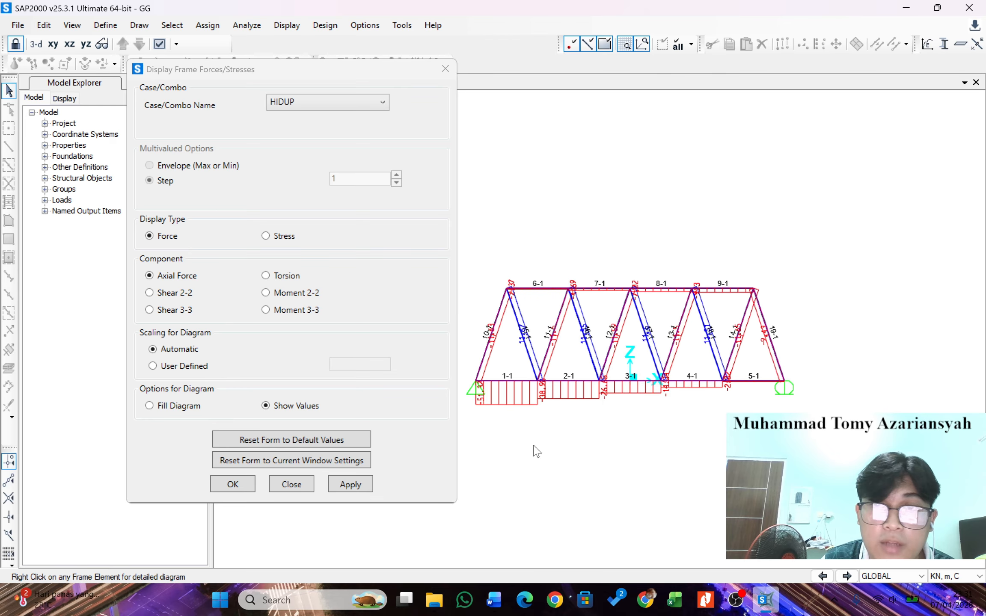
middle_drag(593, 392, 651, 391)
middle_drag(703, 337, 603, 372)
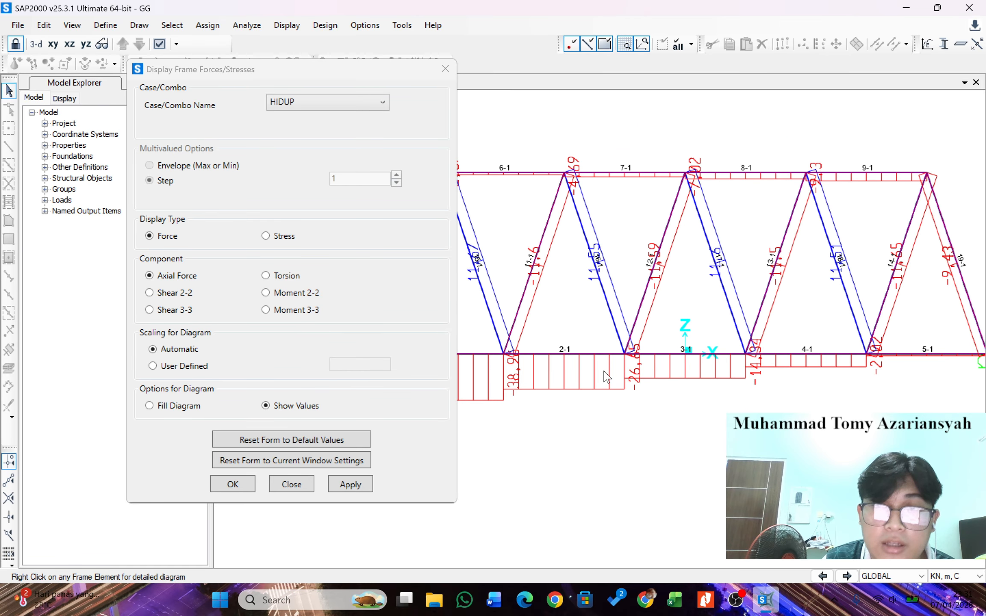
Compare the filled axial force diagram with the one showing values, and inspect bottom chord frames 1 and 2 closely.
click(161, 410)
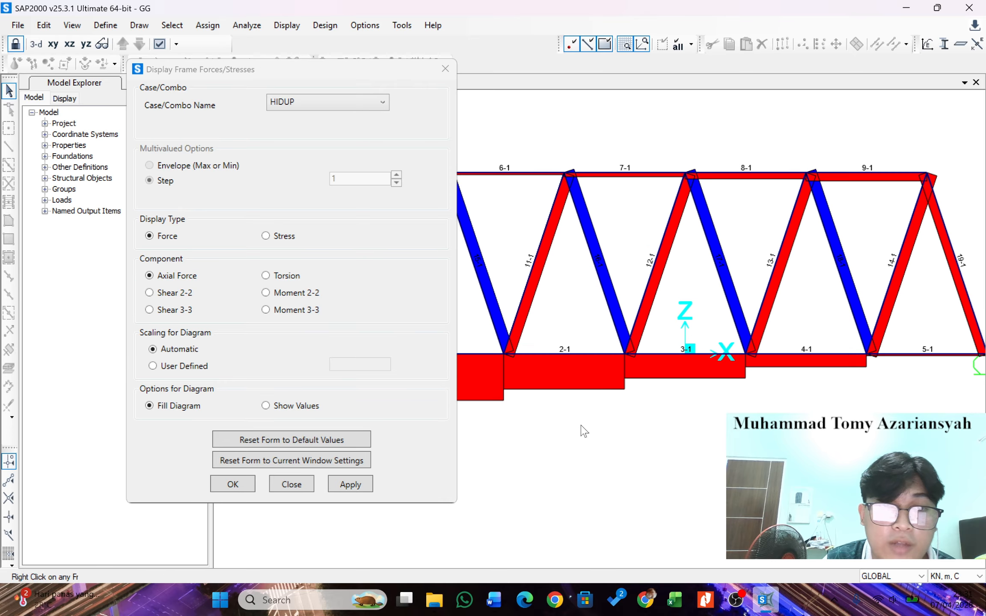
scroll(670, 390, down, 3)
click(266, 405)
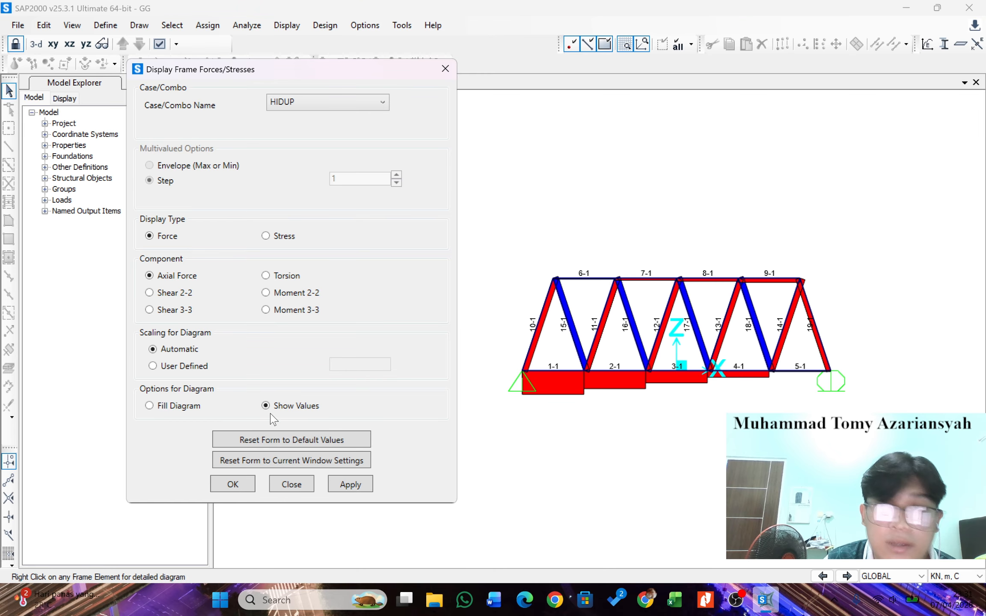
click(359, 485)
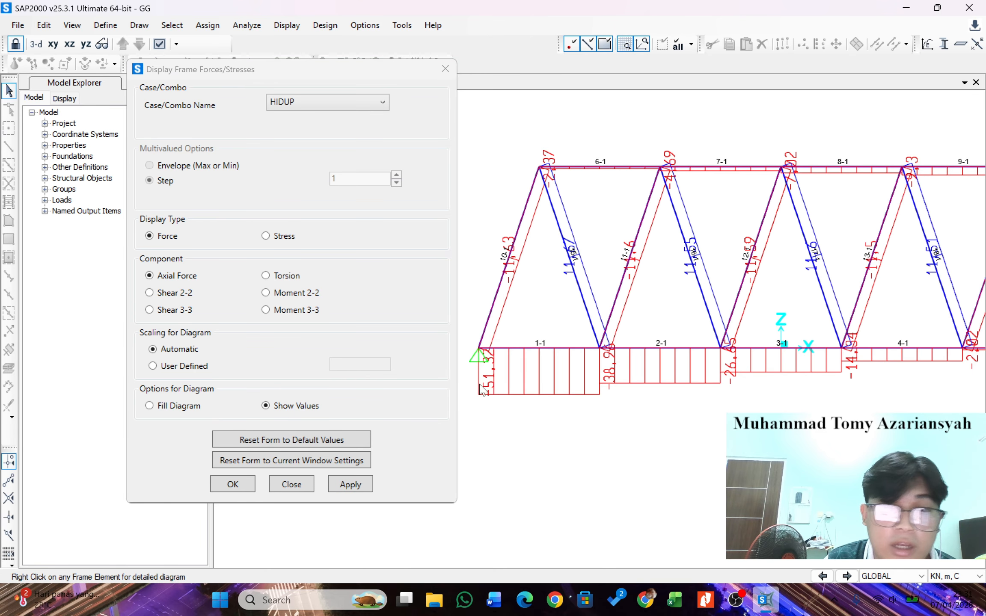
scroll(501, 385, up, 5)
scroll(502, 385, down, 2)
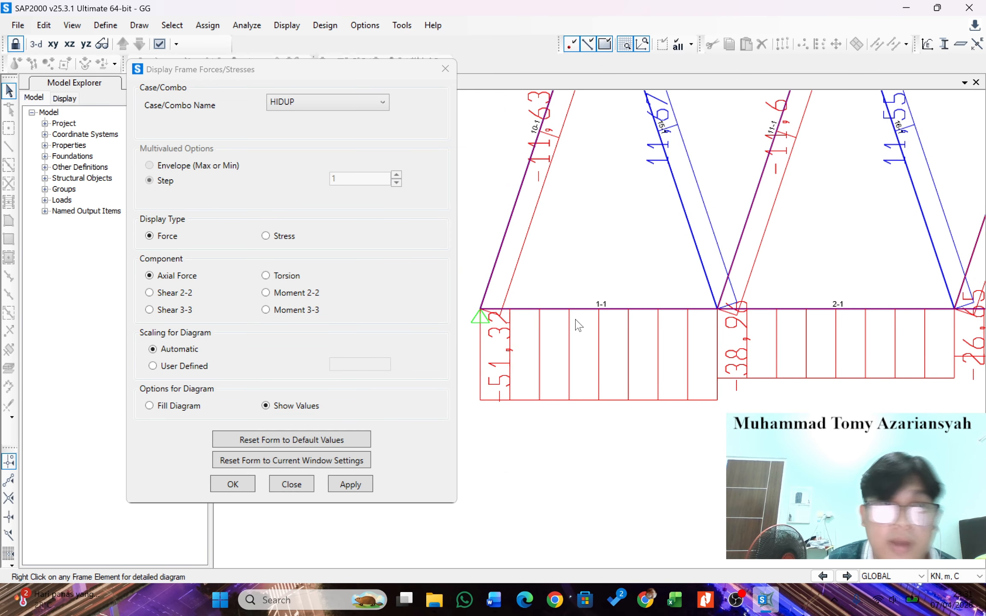
Close the frame force display settings and examine the HIDUP axial force values across the whole truss.
click(447, 69)
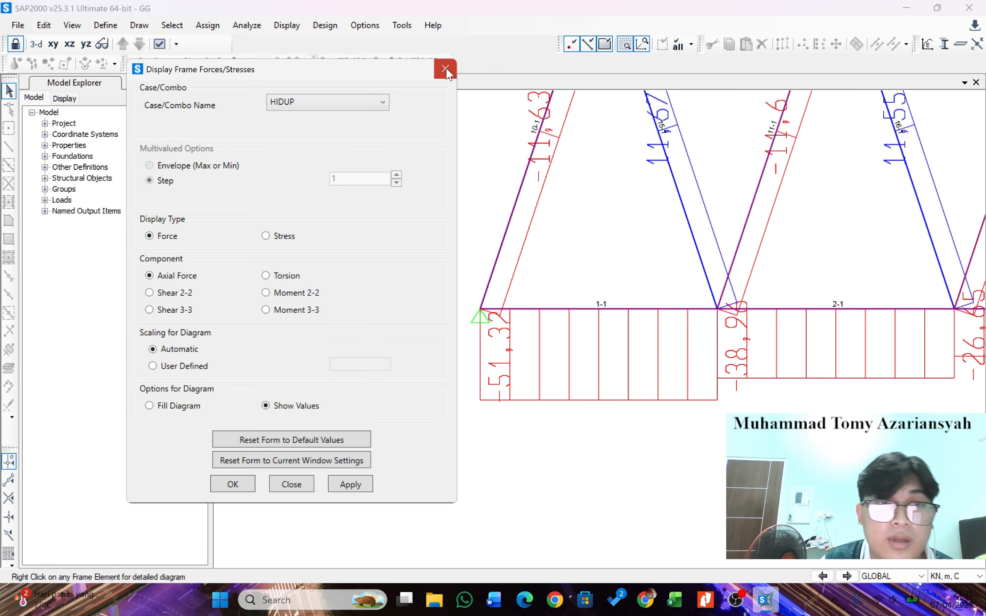
scroll(727, 294, down, 4)
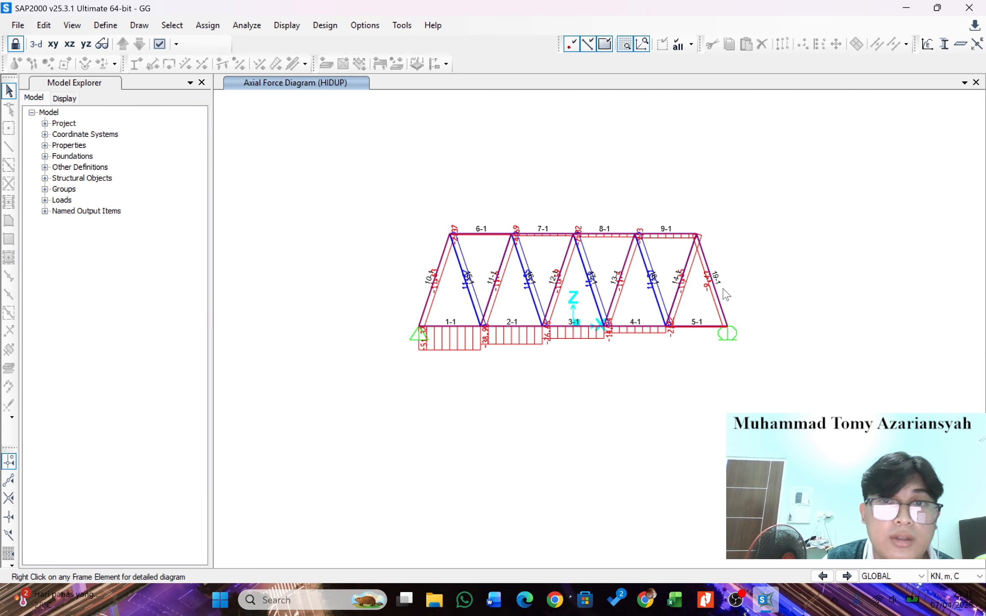
scroll(683, 280, up, 3)
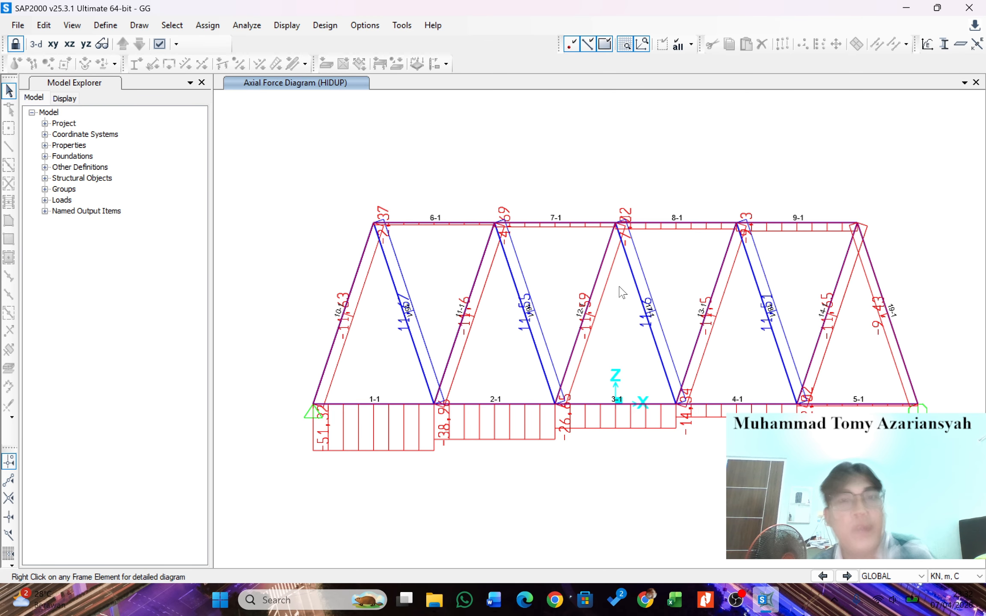
mouse_move(628, 262)
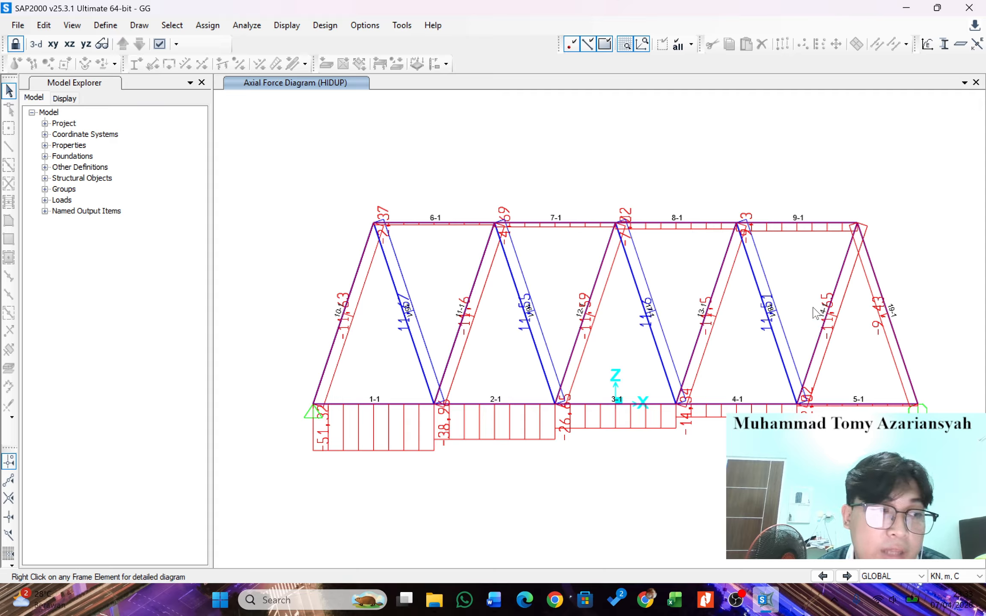
Bring up the selection of display tables and include the joint Reactions table from the analysis results.
click(256, 28)
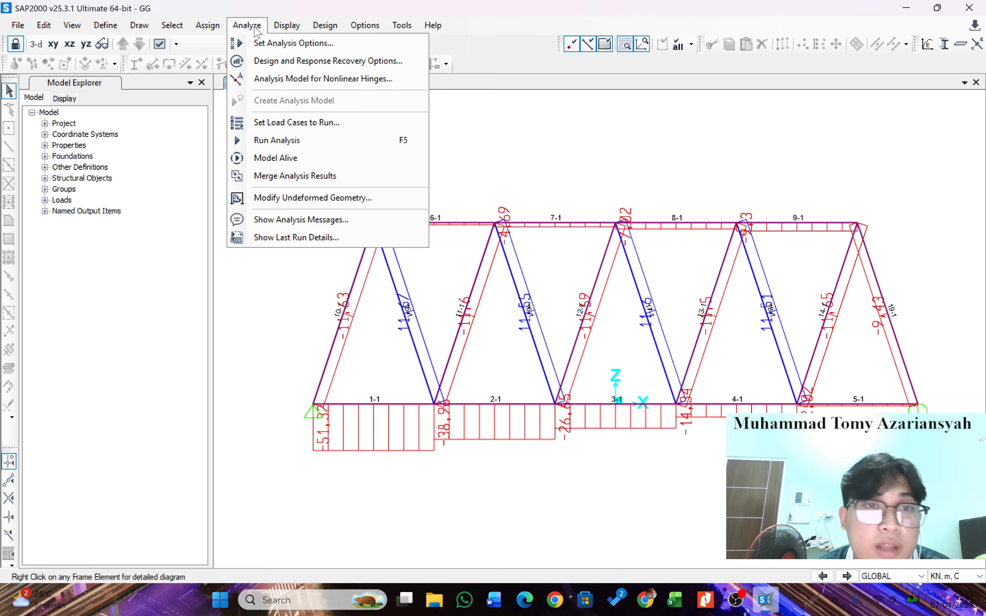
click(256, 28)
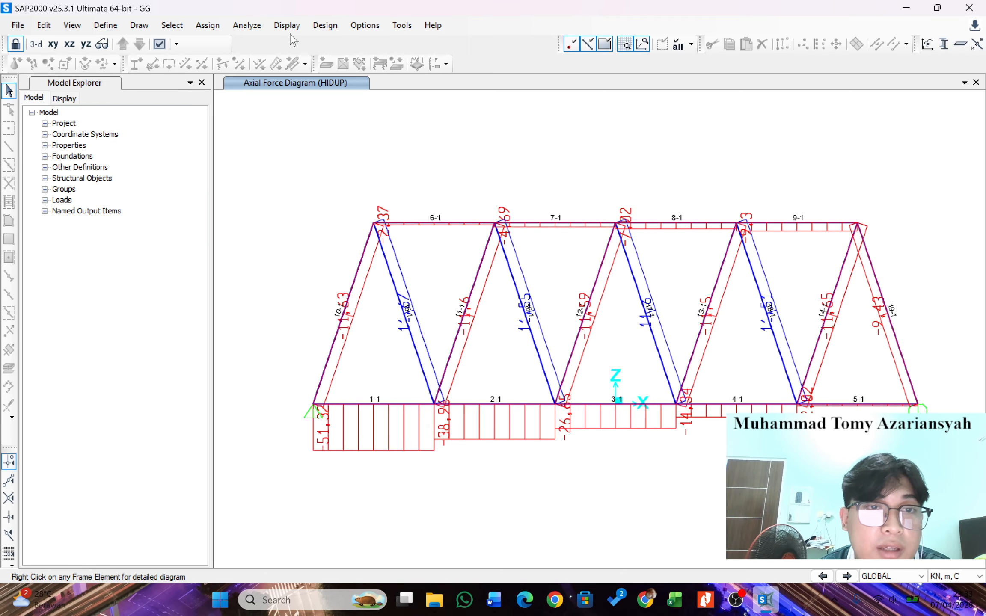
key(ctrl+t)
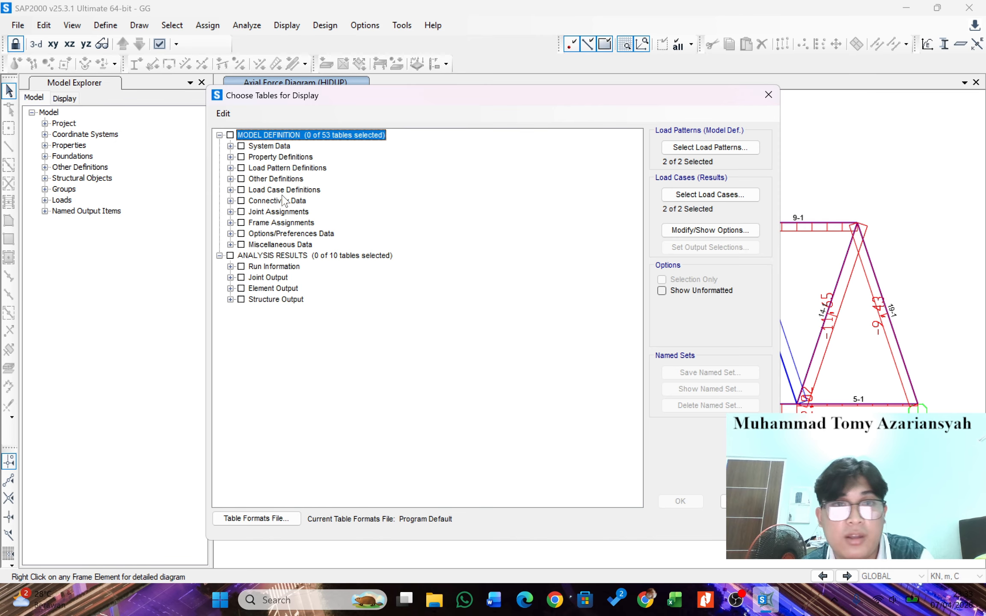
click(231, 256)
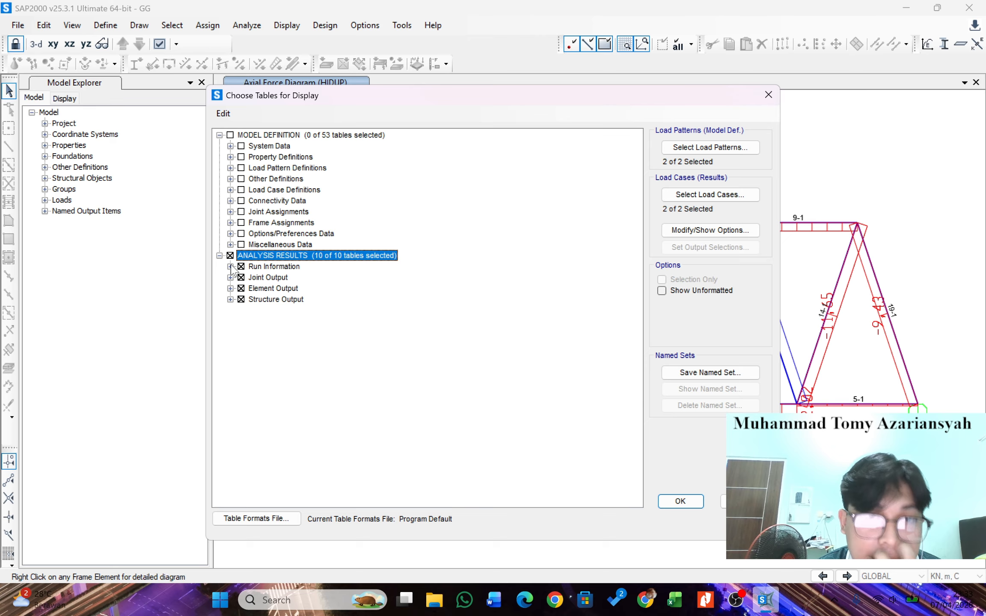
click(230, 255)
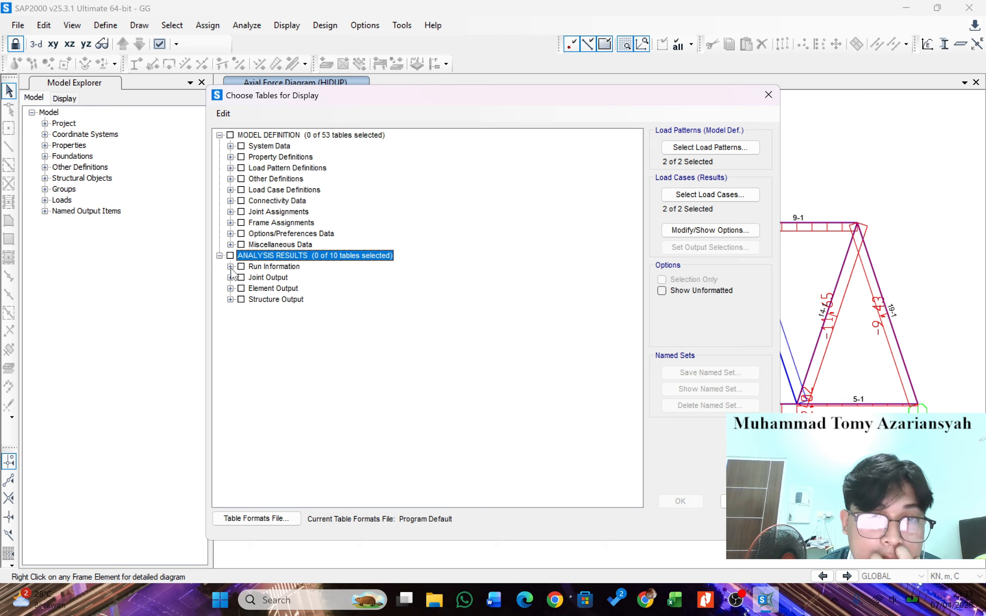
click(230, 266)
click(230, 266)
click(230, 277)
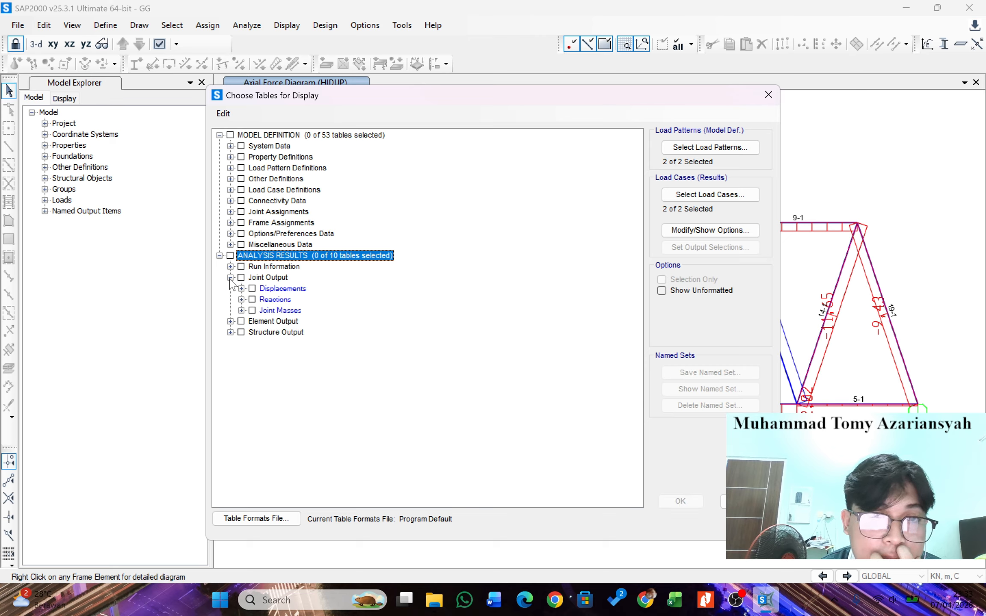
click(252, 300)
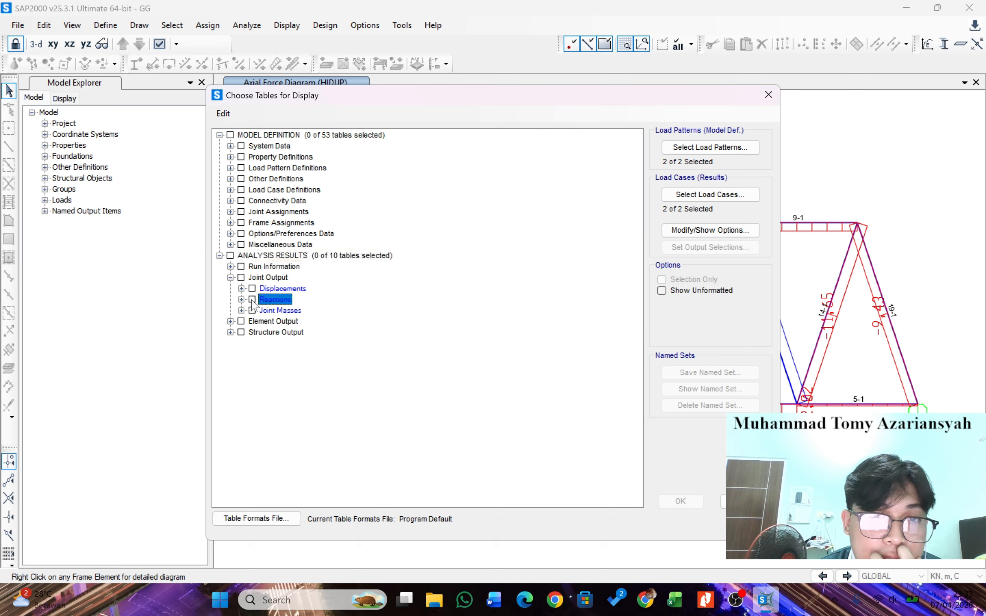
Add the Frame Output tables from the element output results and display the selected tables.
click(231, 321)
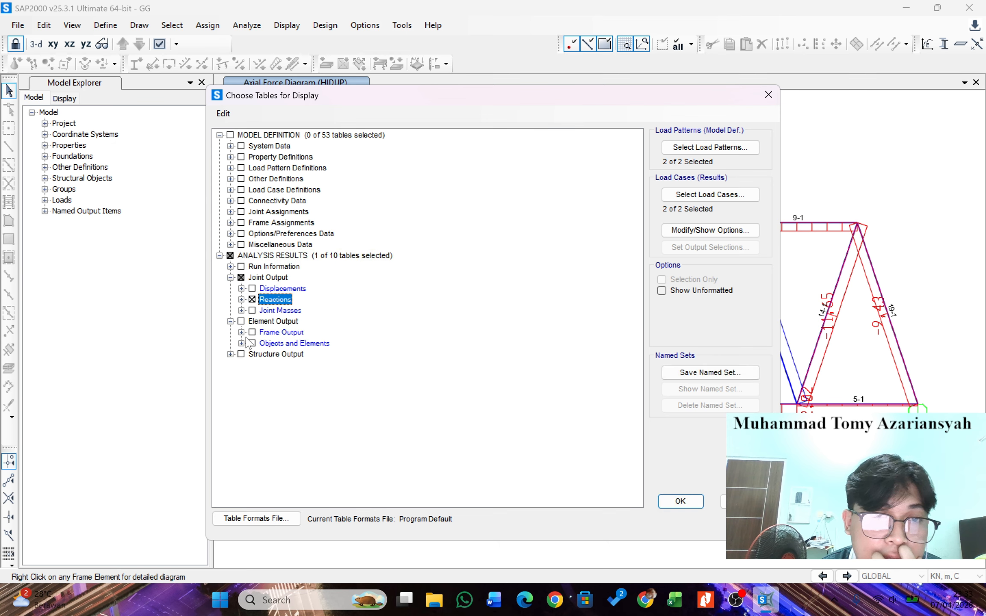
click(230, 354)
click(252, 333)
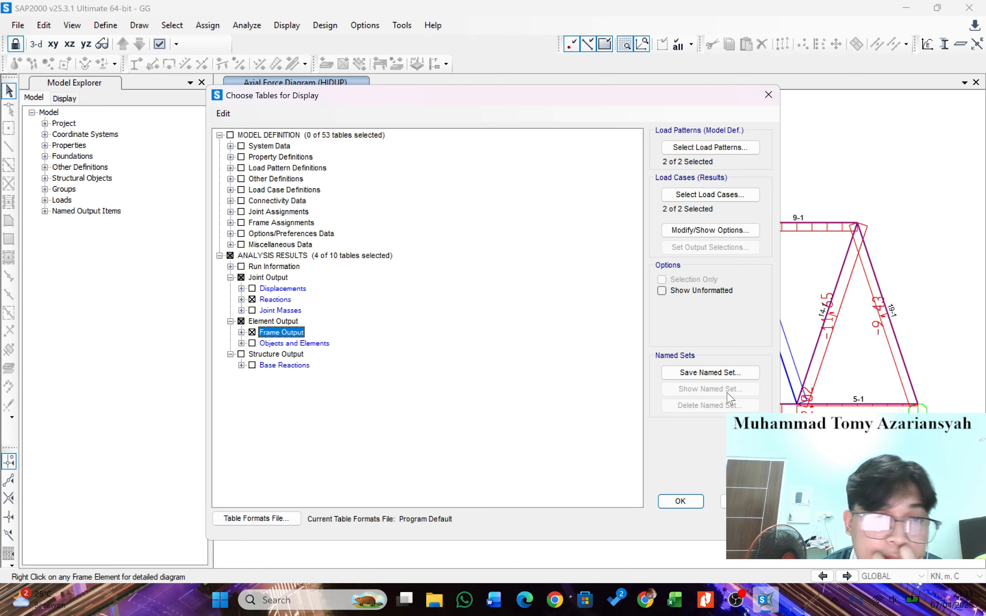
click(666, 506)
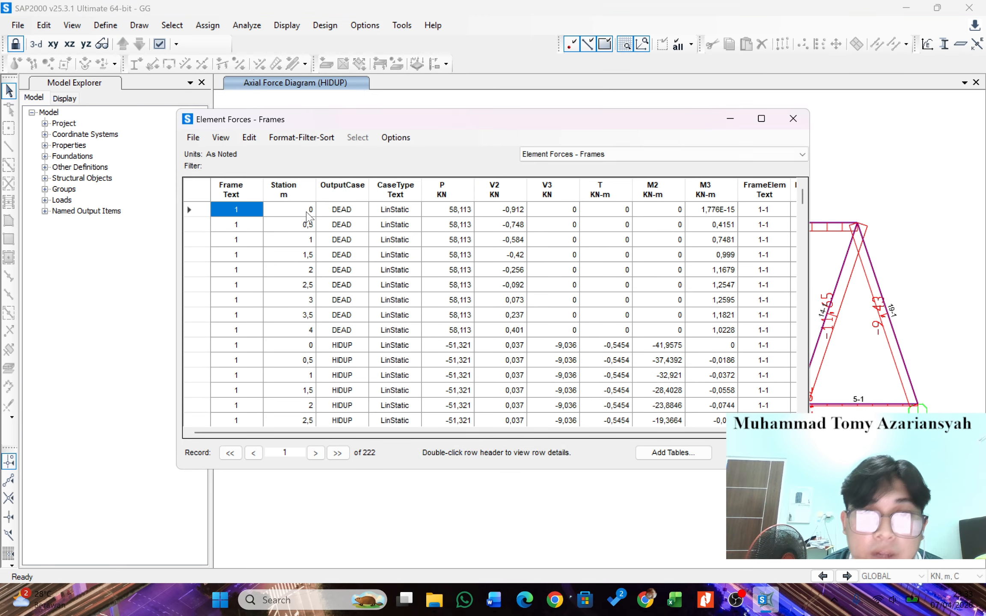
Look through the Element Forces - Frames table, export it to Excel, and switch to the exported Book1 workbook.
scroll(362, 225, down, 3)
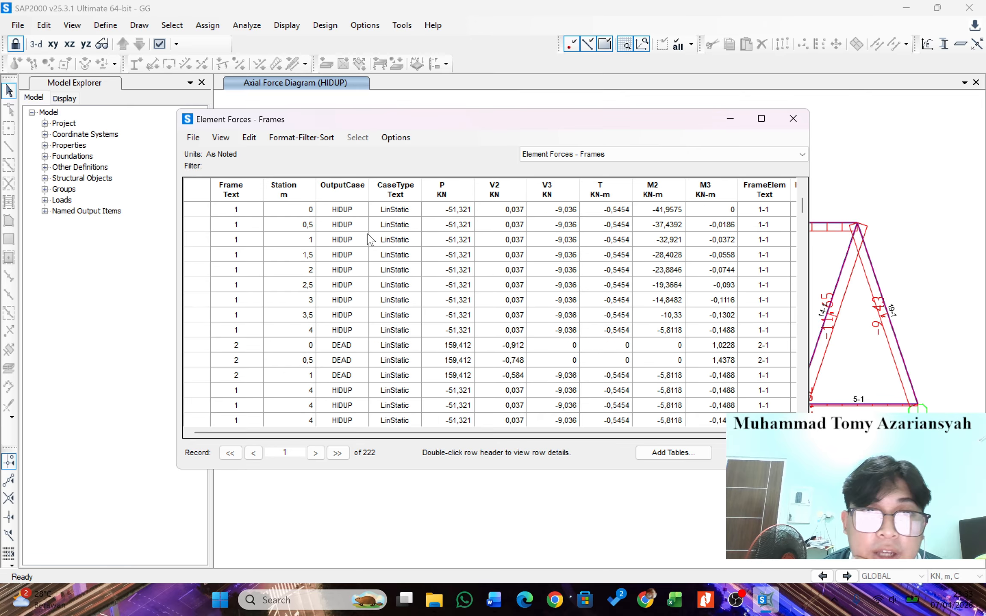
scroll(355, 302, down, 3)
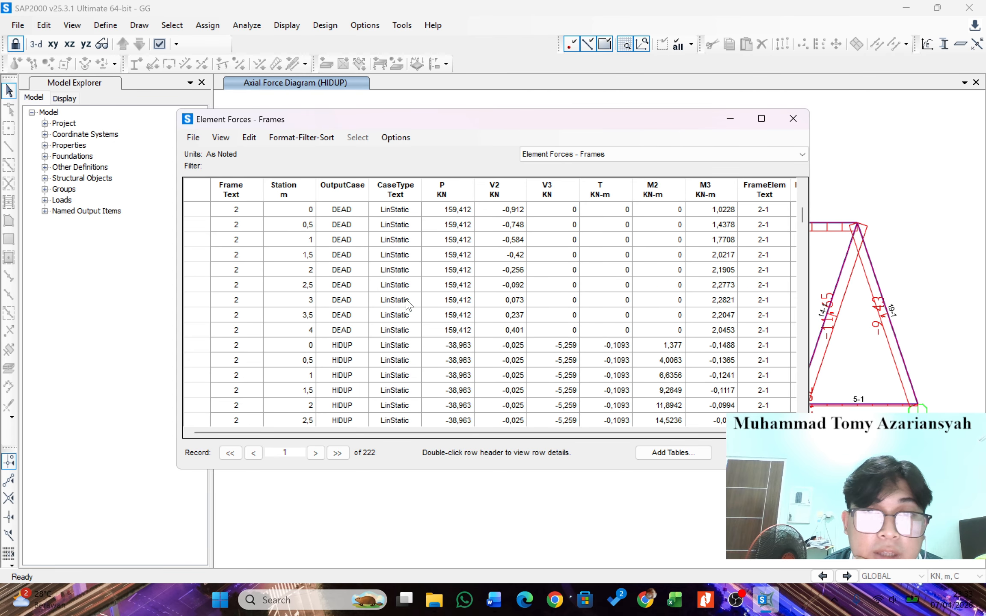
scroll(406, 305, down, 6)
scroll(363, 282, up, 5)
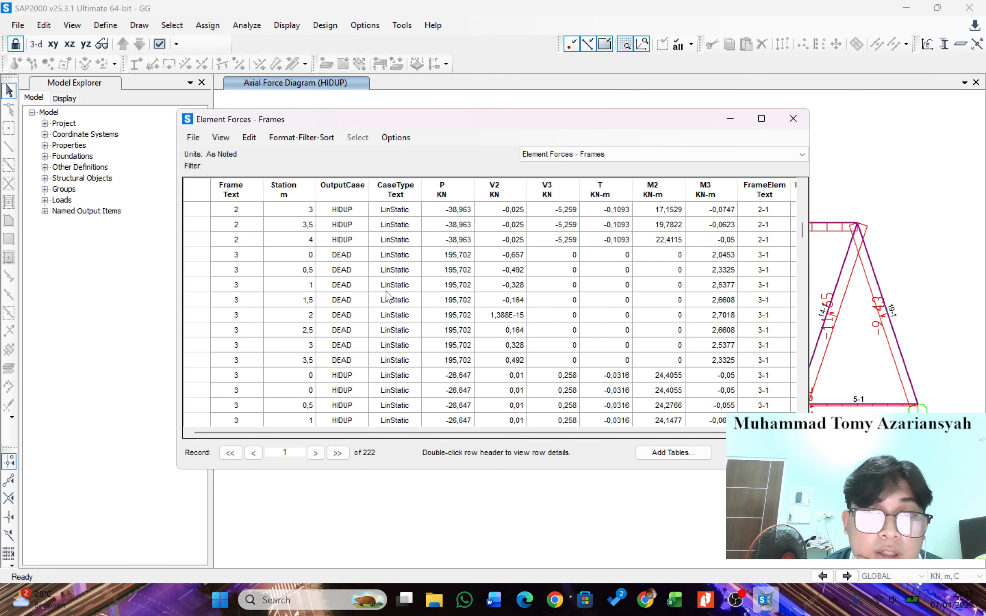
click(200, 139)
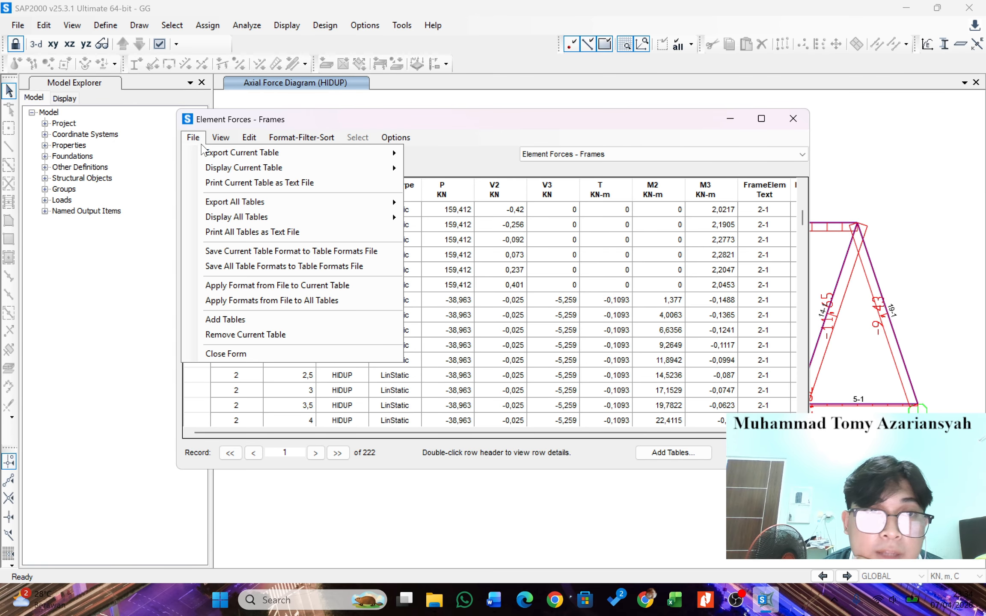
mouse_move(209, 155)
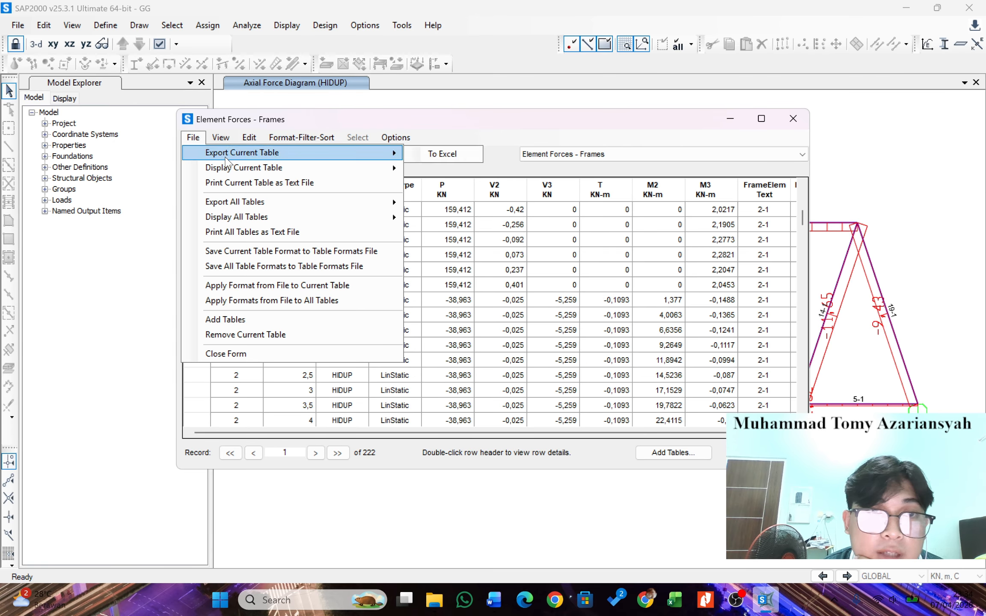
click(441, 154)
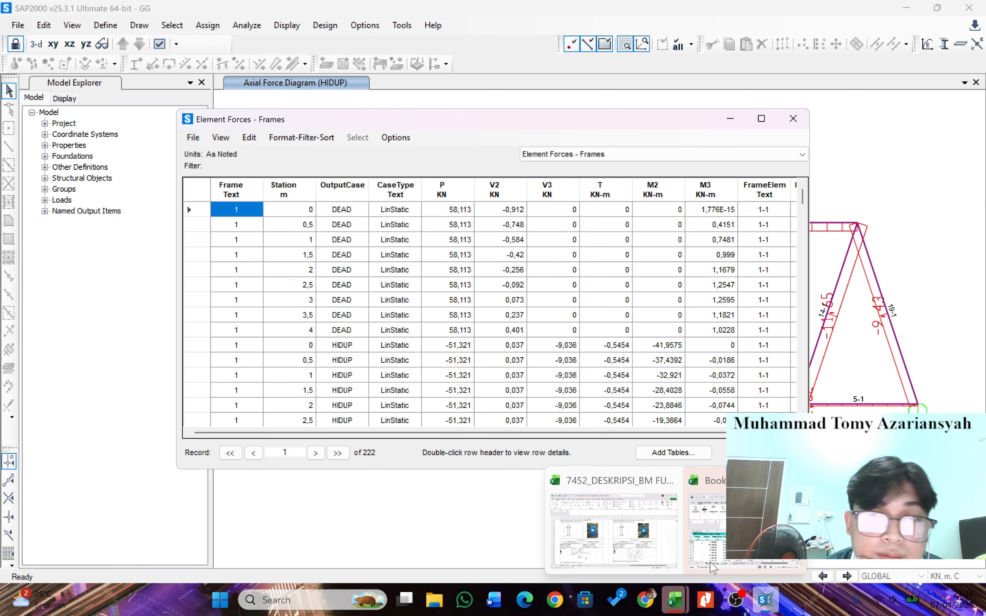
click(672, 600)
click(499, 167)
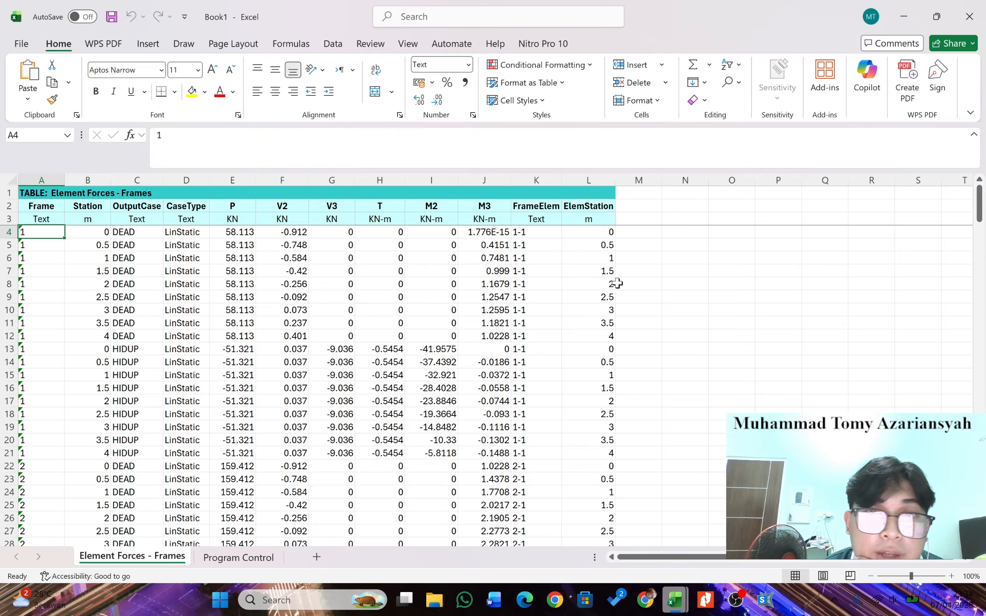
Calculate the minimum axial force in E226 with MIN over the P values E4:E225 and locate the frame it belongs to.
scroll(599, 282, down, 1)
scroll(599, 283, up, 1)
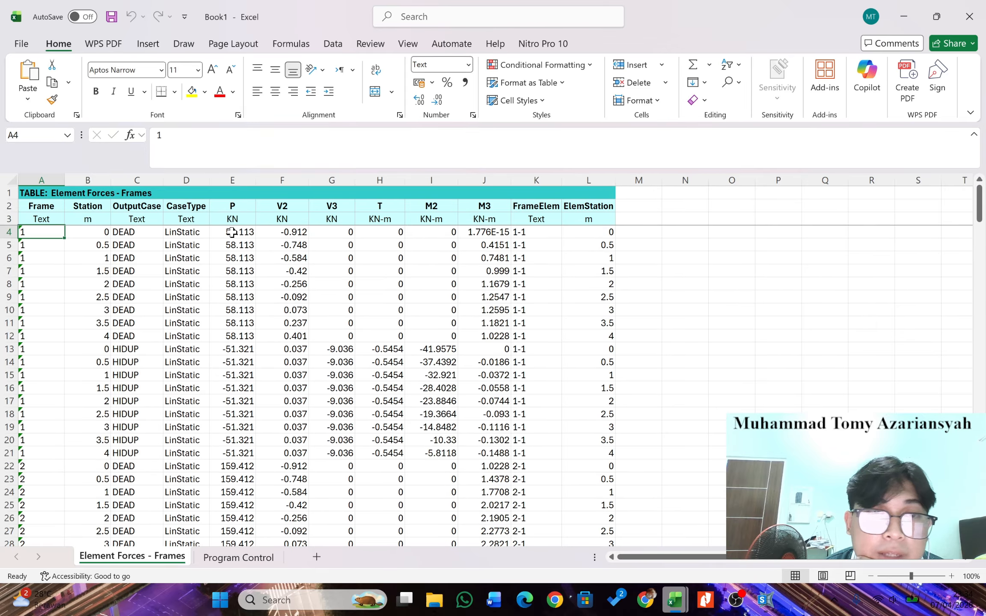
drag(232, 232, 239, 470)
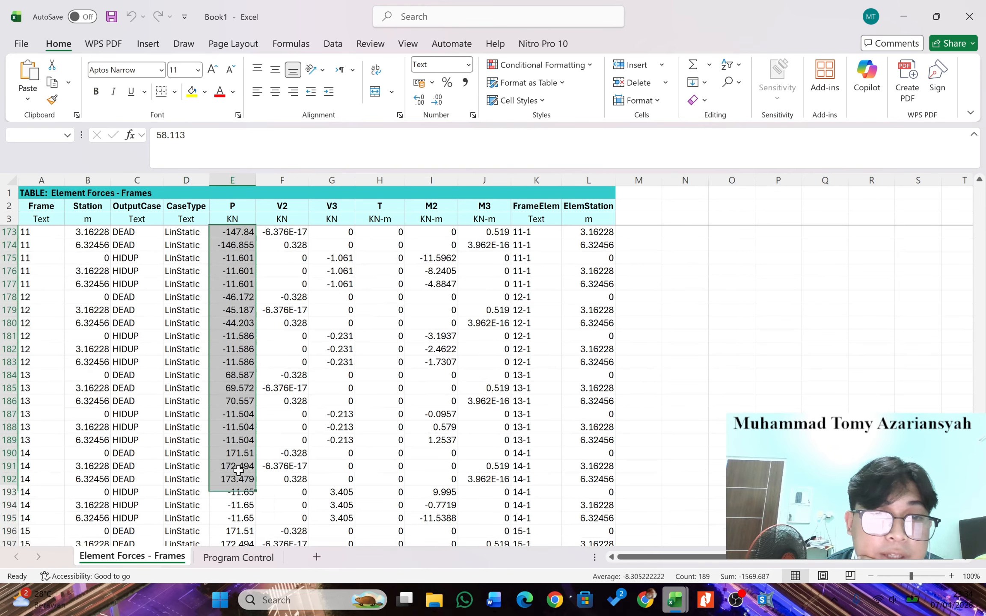
click(239, 469)
scroll(239, 454, down, 11)
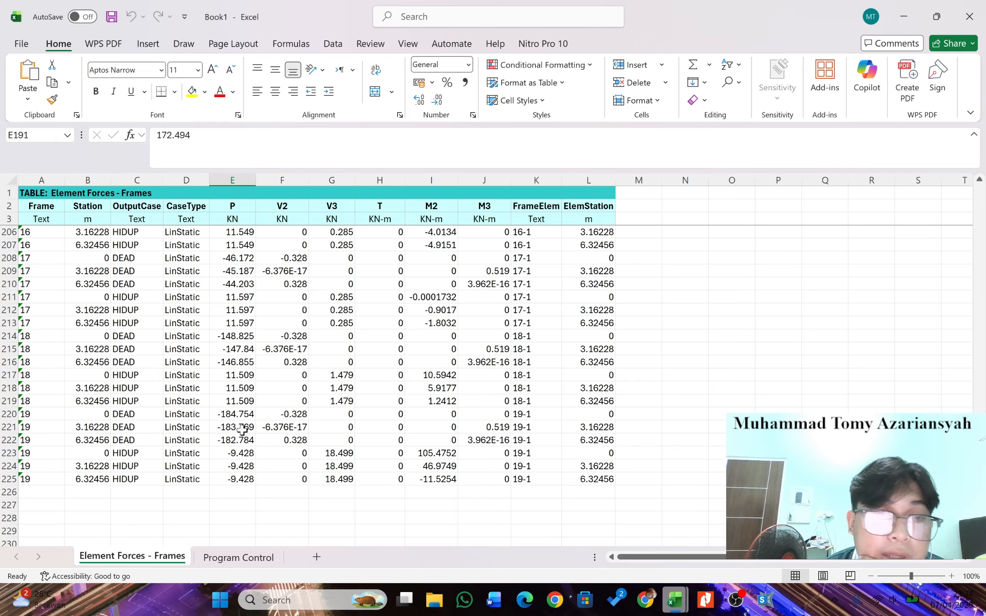
click(239, 494)
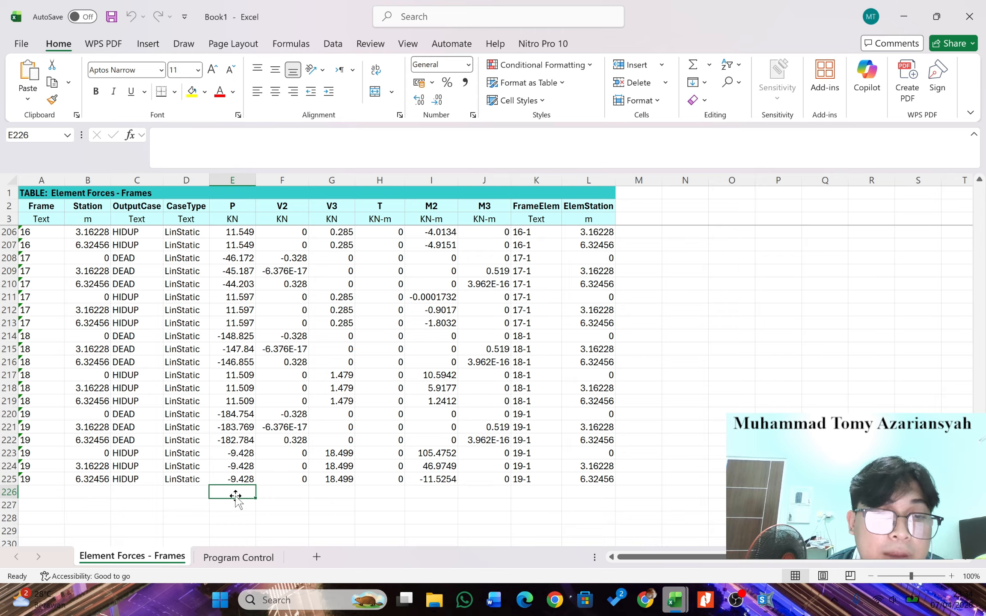
text(=M)
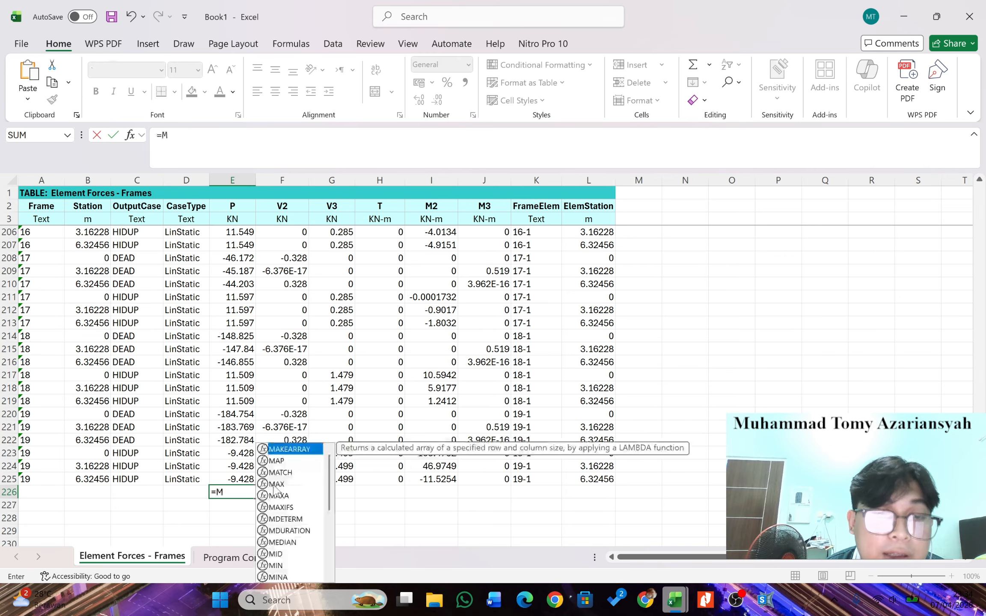
text(IN()
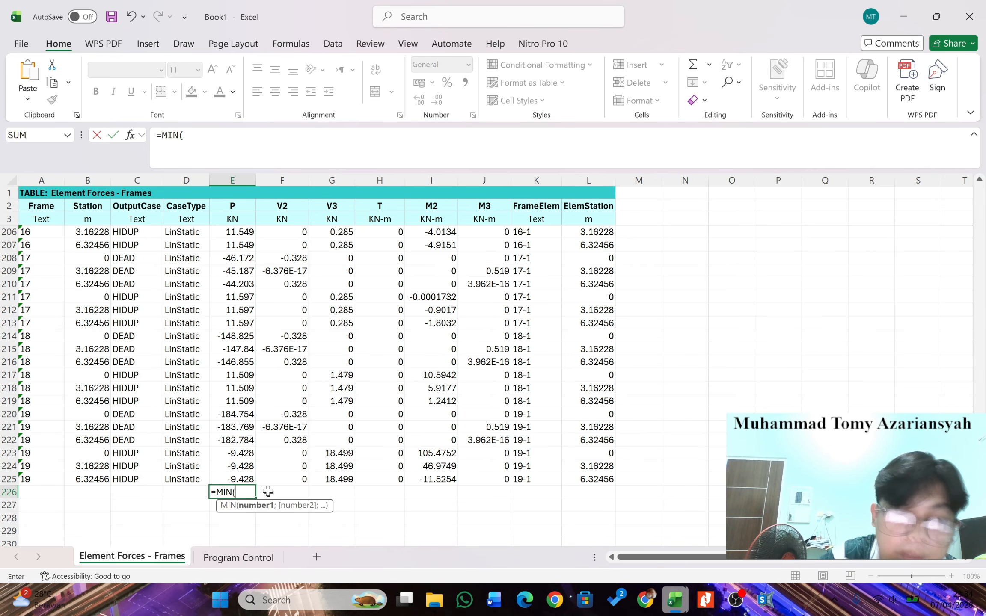
drag(245, 480, 224, 233)
key(Return)
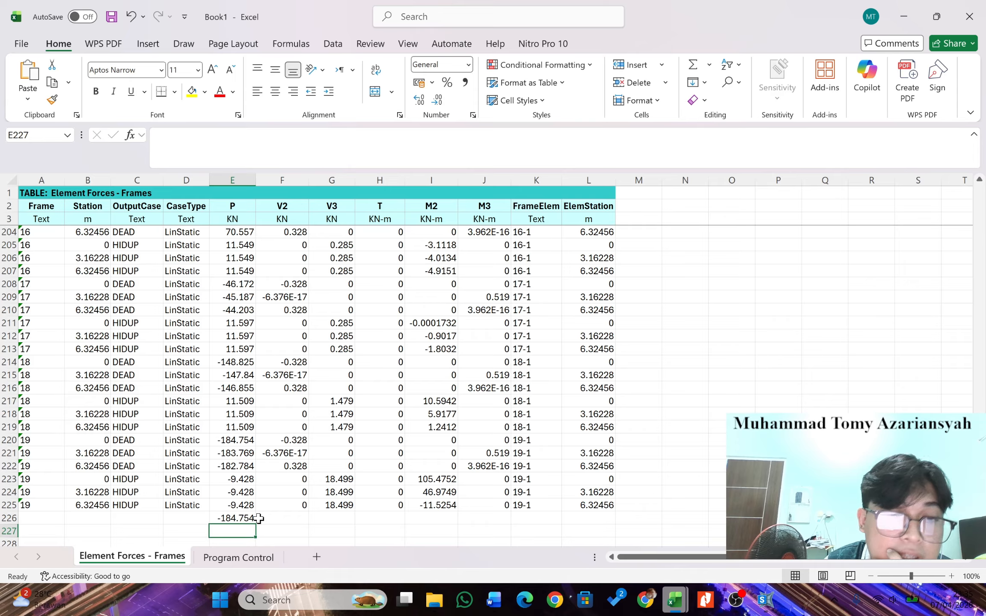
click(246, 443)
click(27, 441)
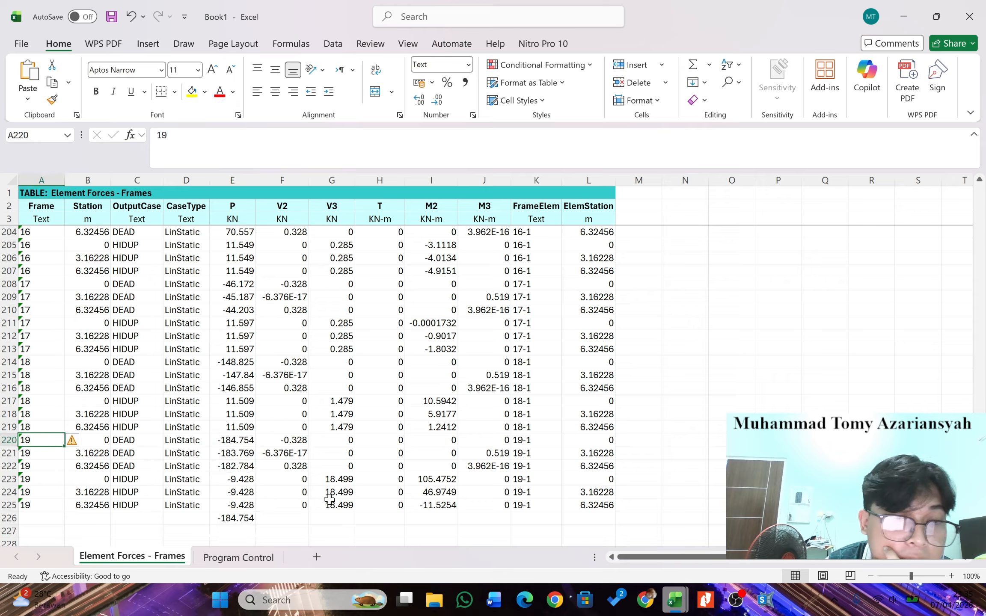
Copy the minimum formula down to E227 and change its function to MAX over E5:E226.
click(239, 532)
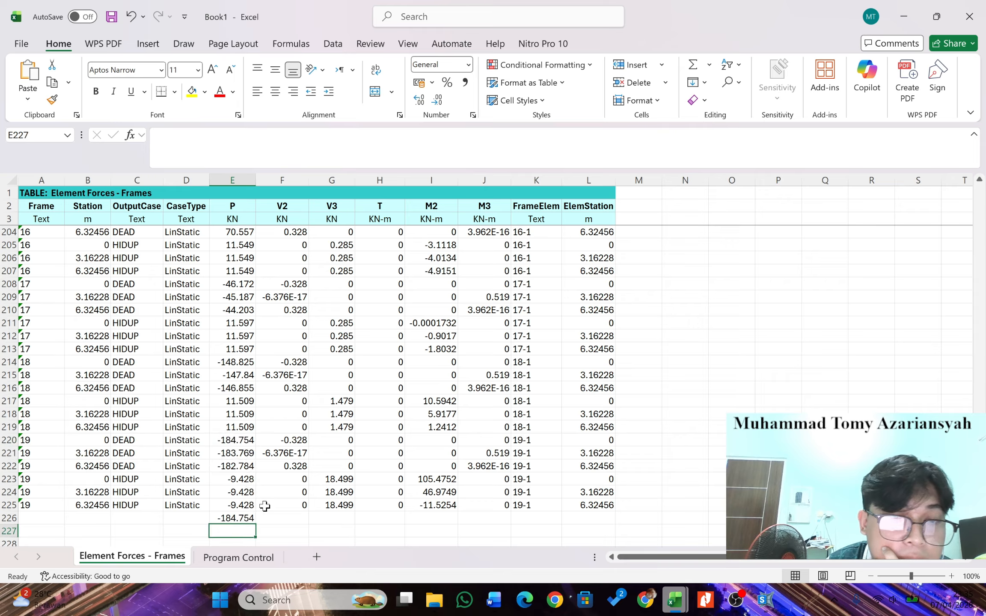
key(Up)
drag(255, 523, 259, 533)
click(233, 531)
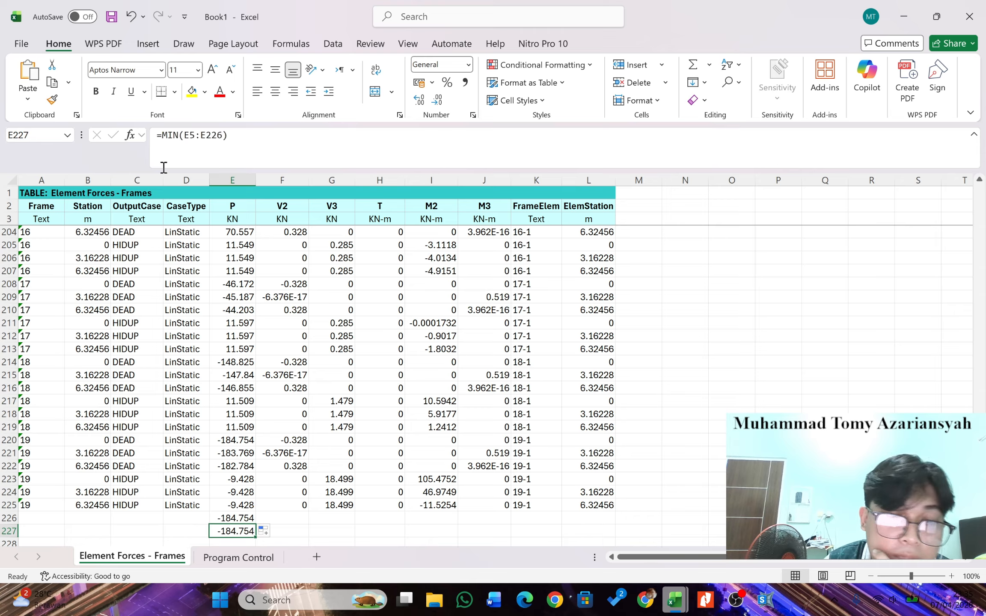
double_click(176, 144)
text(MAX)
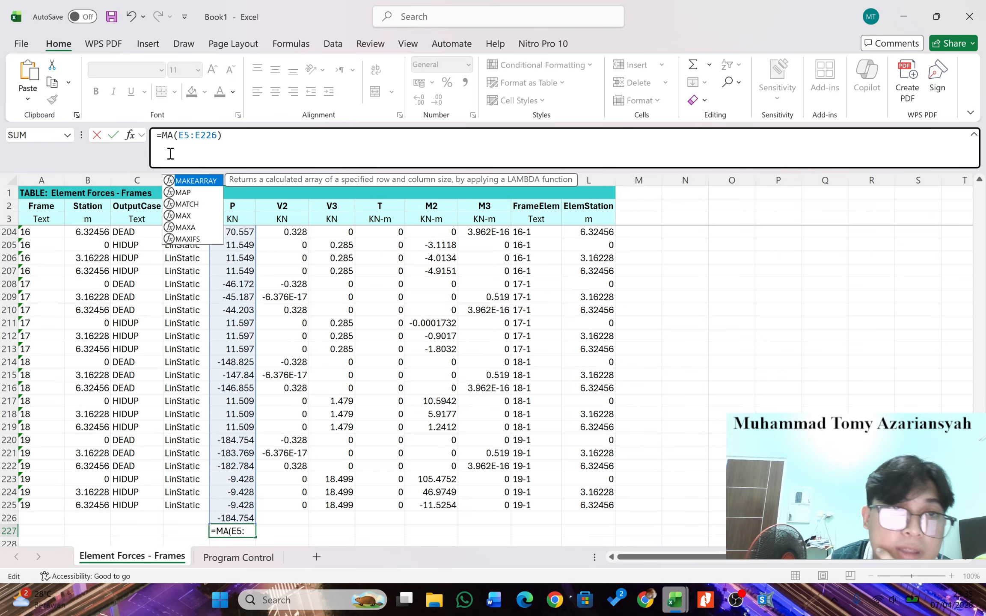
key(Return)
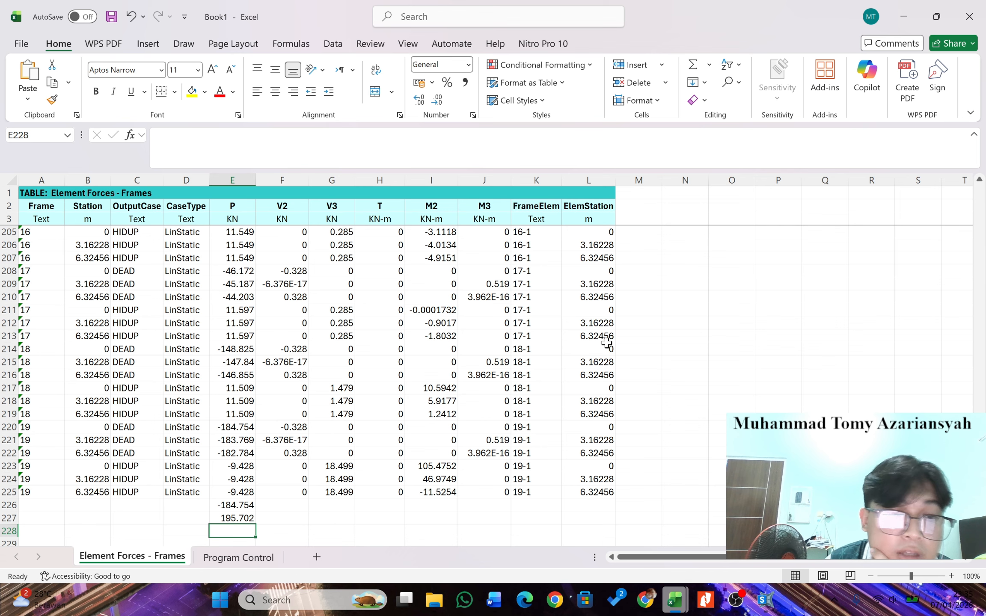
Switch back to SAP2000, close the open Element Forces - Frames table and redisplay the selected Joint Output and Element Output tables.
scroll(607, 342, up, 14)
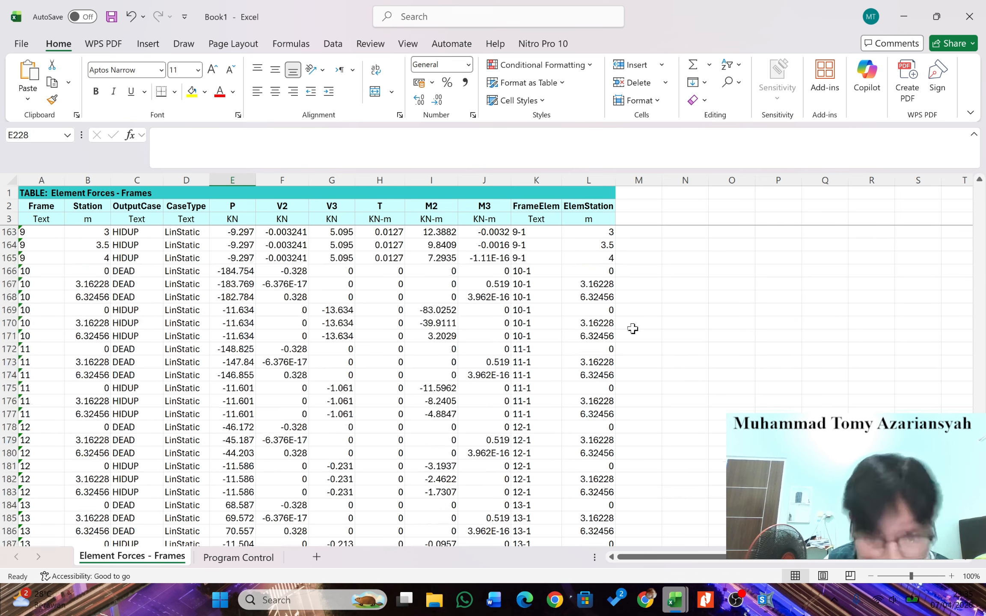
click(903, 20)
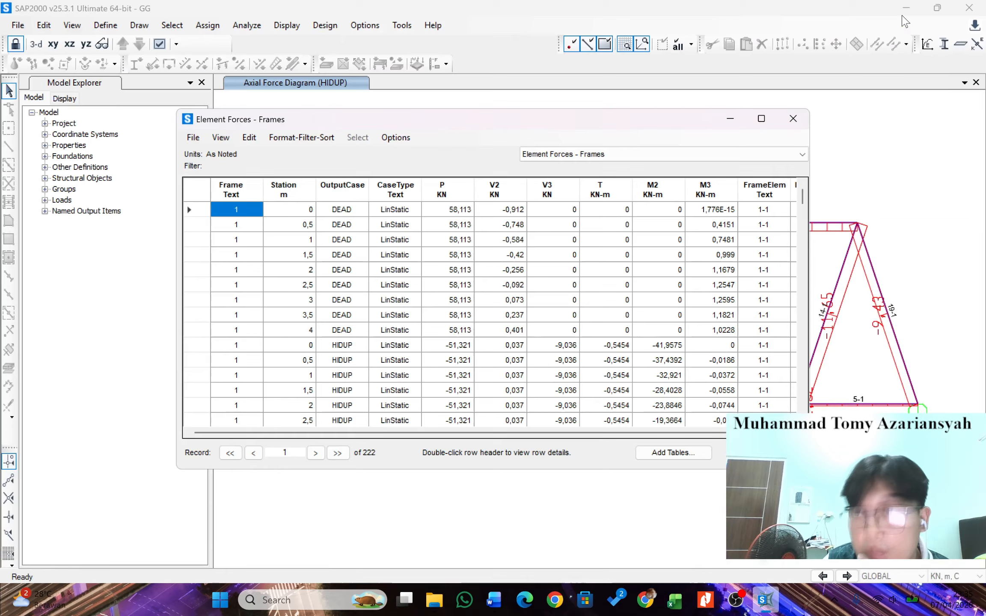
click(793, 120)
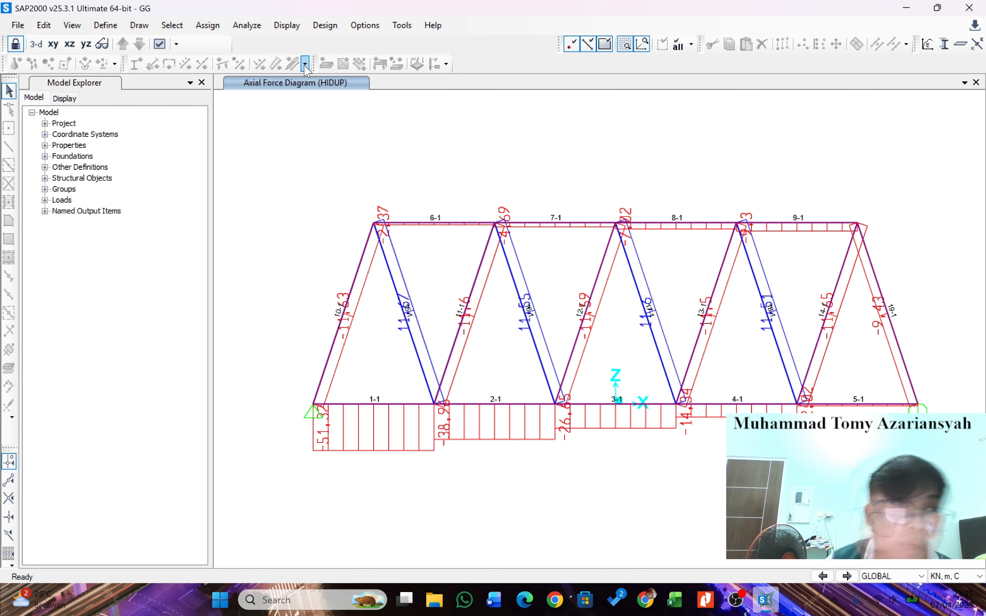
key(ctrl+t)
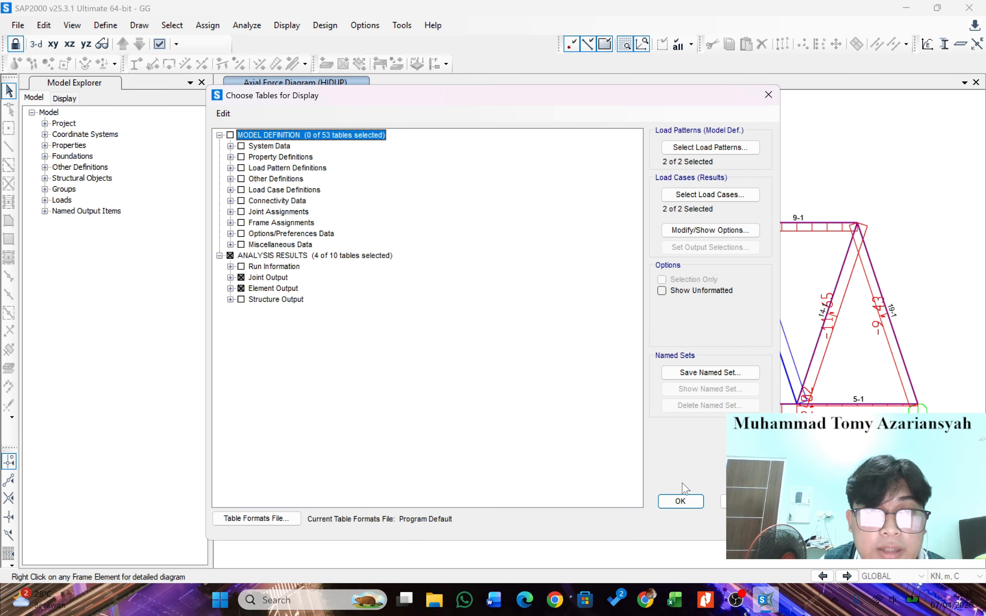
click(680, 501)
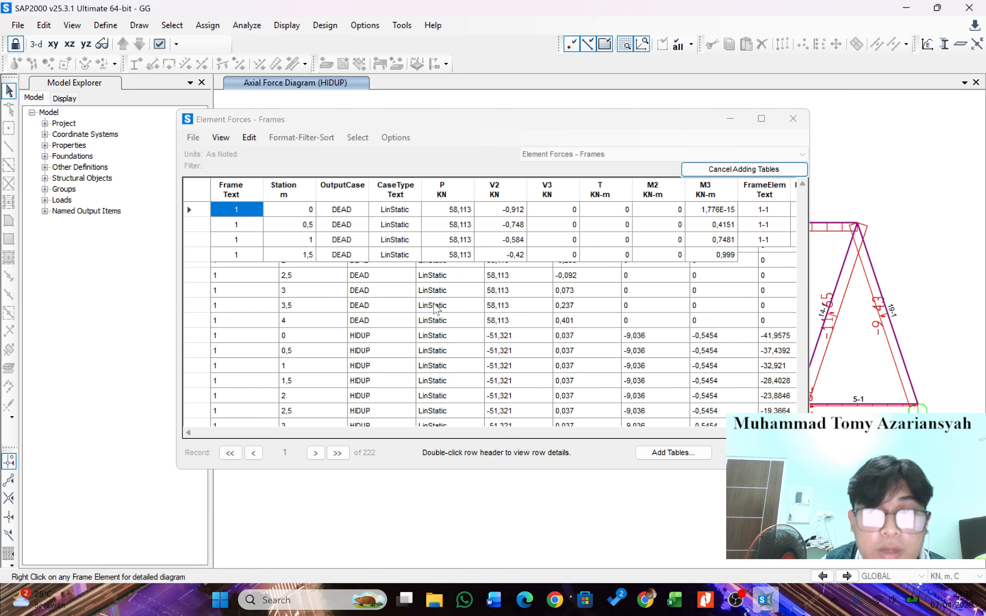